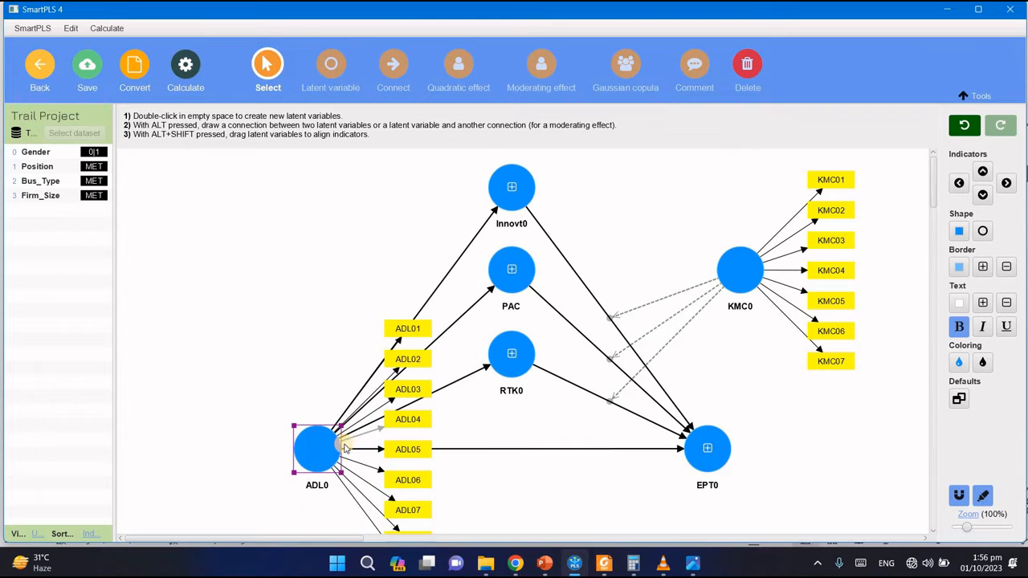
Align the ADL0 indicators to the left of their construct and nudge ADL0 slightly up and to the left
right_click(336, 464)
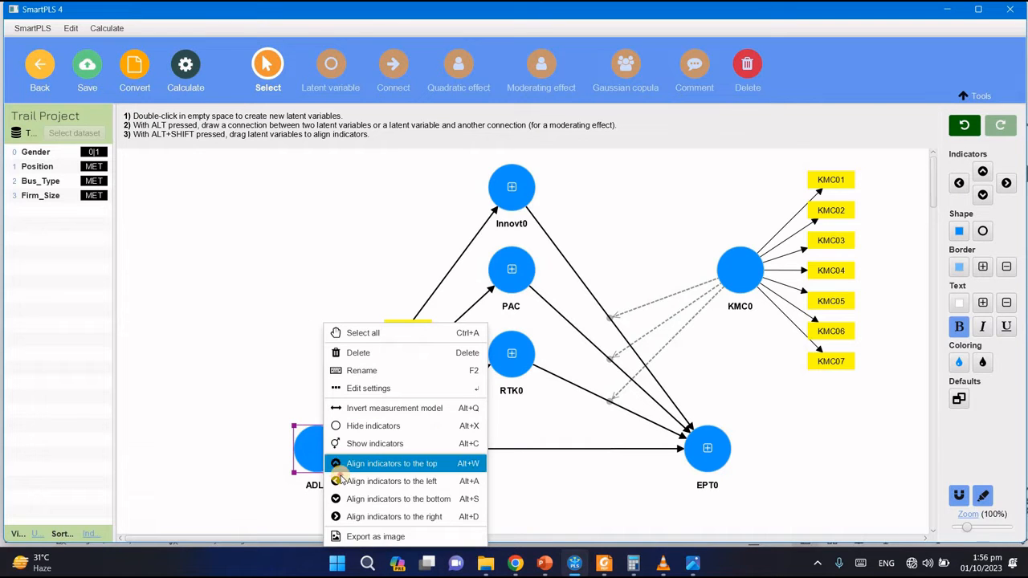
left_click(340, 481)
left_click_drag(297, 441, 291, 433)
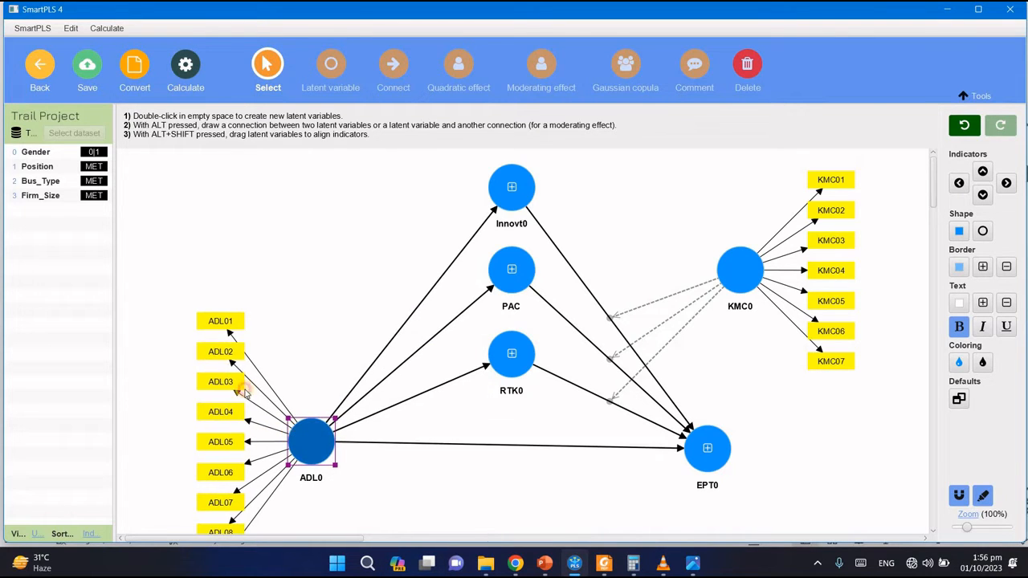
Move the ADL indicators closer together into a compact vertical column from ADL01 to ADL09 beside ADL0
left_click_drag(224, 395, 225, 369)
mouse_move(221, 442)
left_mouse_down()
mouse_move(220, 431)
mouse_move(211, 459)
left_mouse_up()
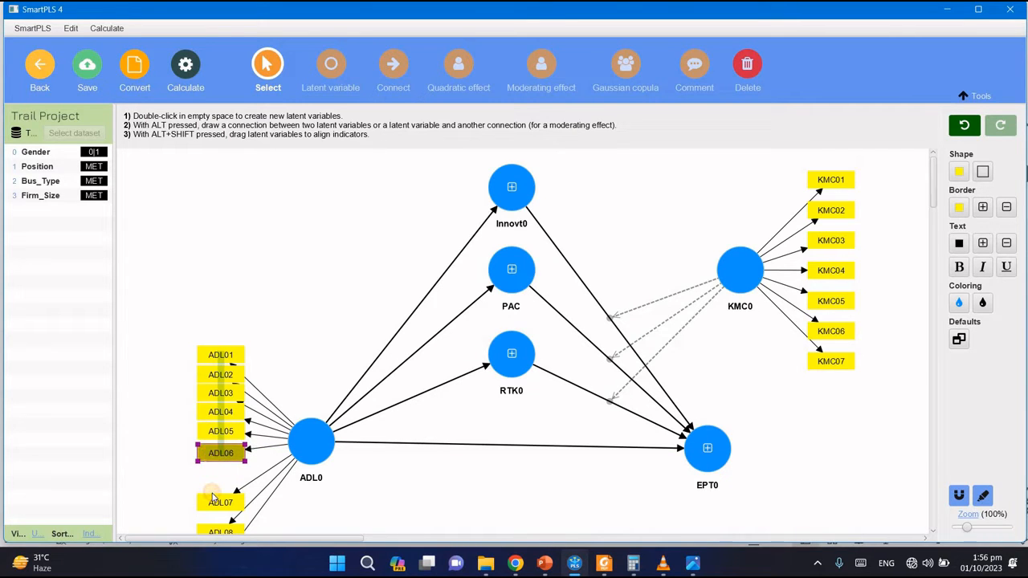
left_click_drag(211, 498, 216, 410)
scroll(344, 486, "down", 2)
scroll(246, 432, "up", 1)
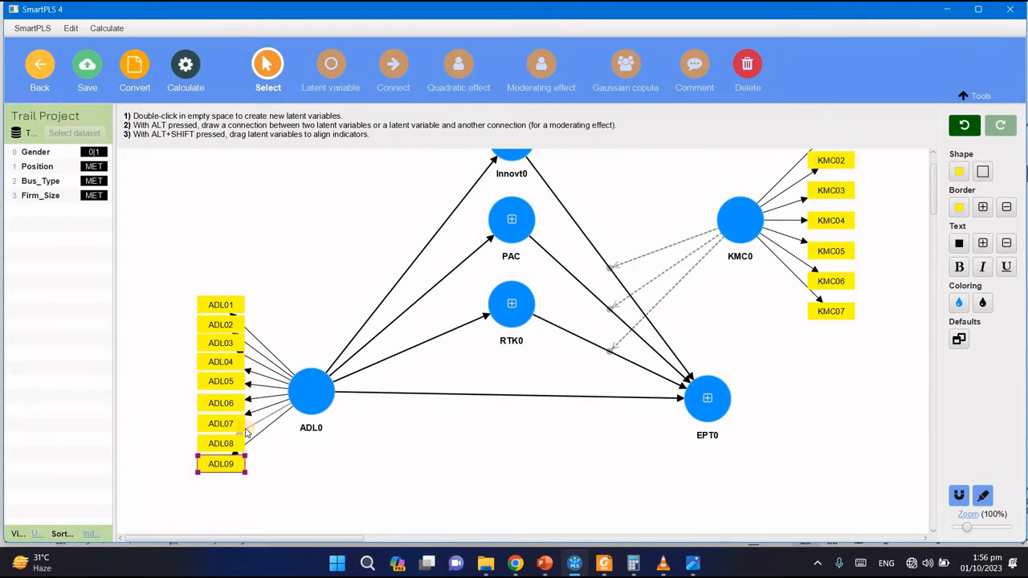
scroll(265, 442, "up", 1)
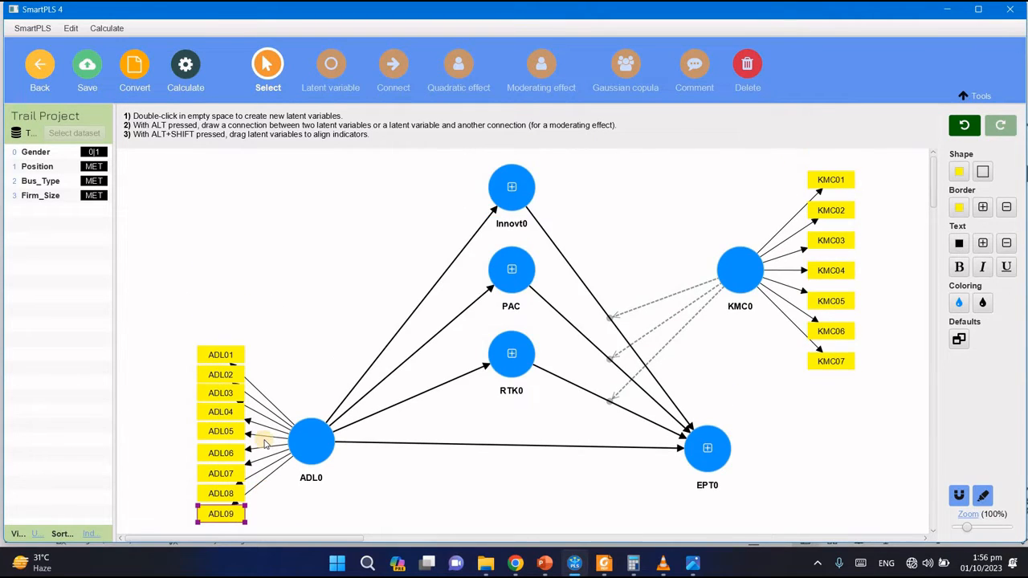
Show the hidden indicators of the Innovt0 construct
left_click(506, 194)
right_click(507, 194)
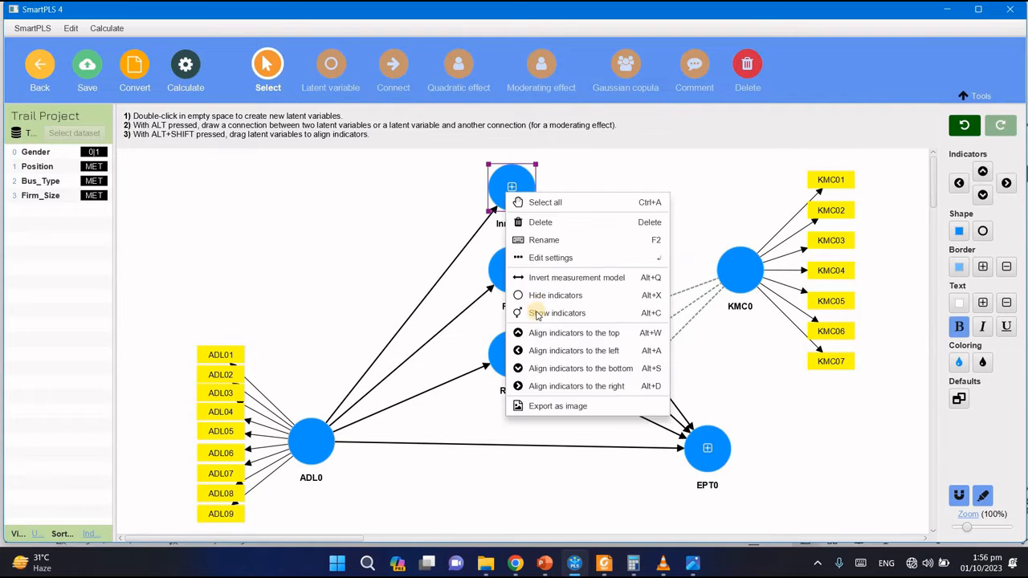
left_click(540, 314)
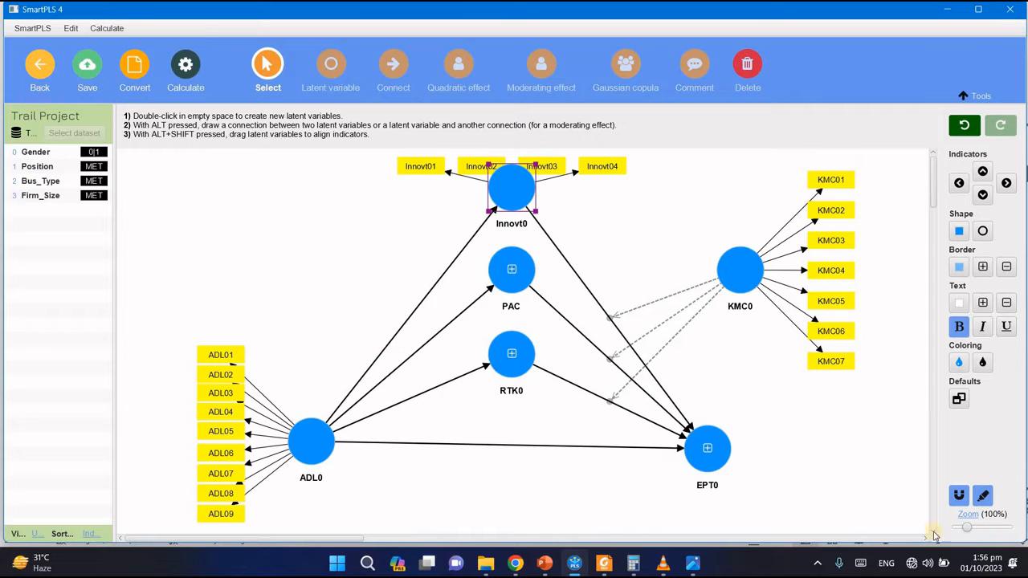
Shift the whole model down on the canvas and move the four Innovt0 indicators up, clear of their construct
scroll(966, 528, "down", 3)
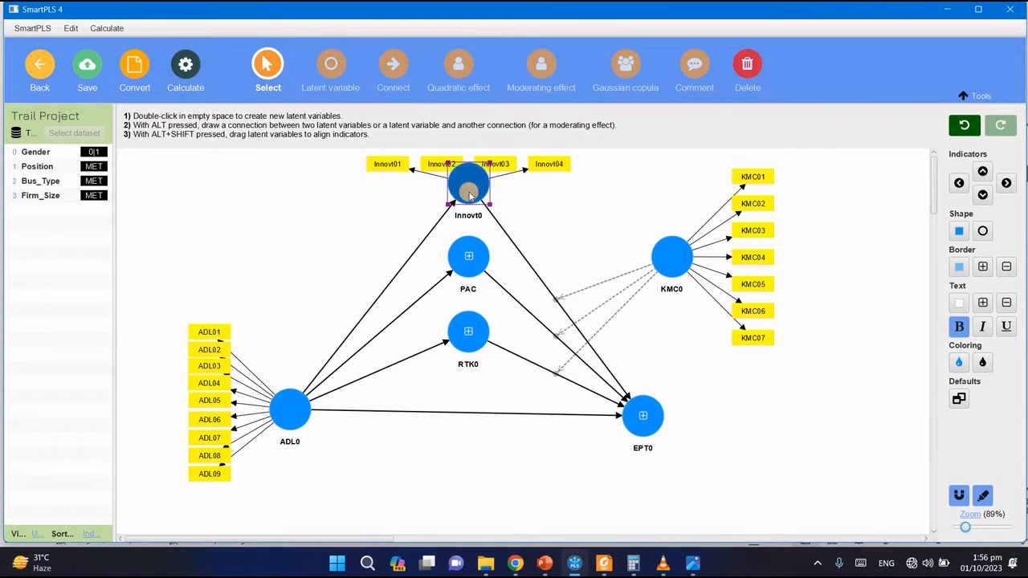
key("ctrl+a")
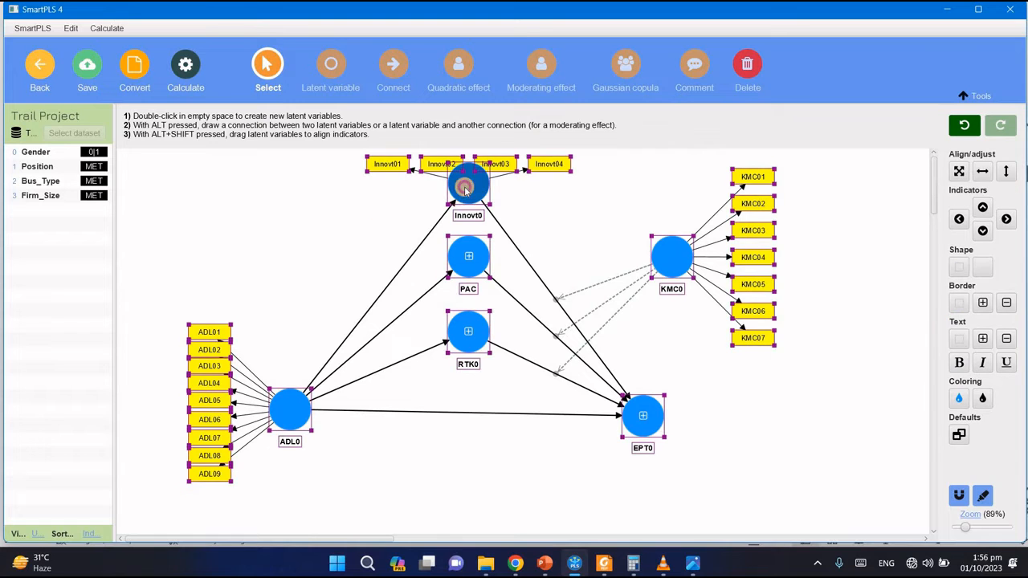
left_click_drag(469, 210, 482, 253)
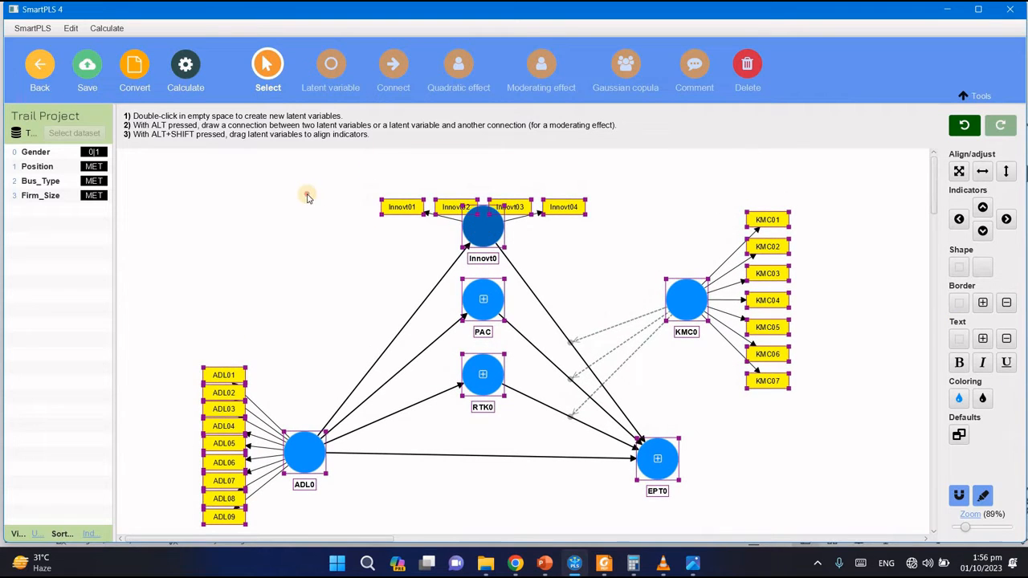
left_click(440, 195)
left_click_drag(368, 180, 575, 153)
left_click(580, 214)
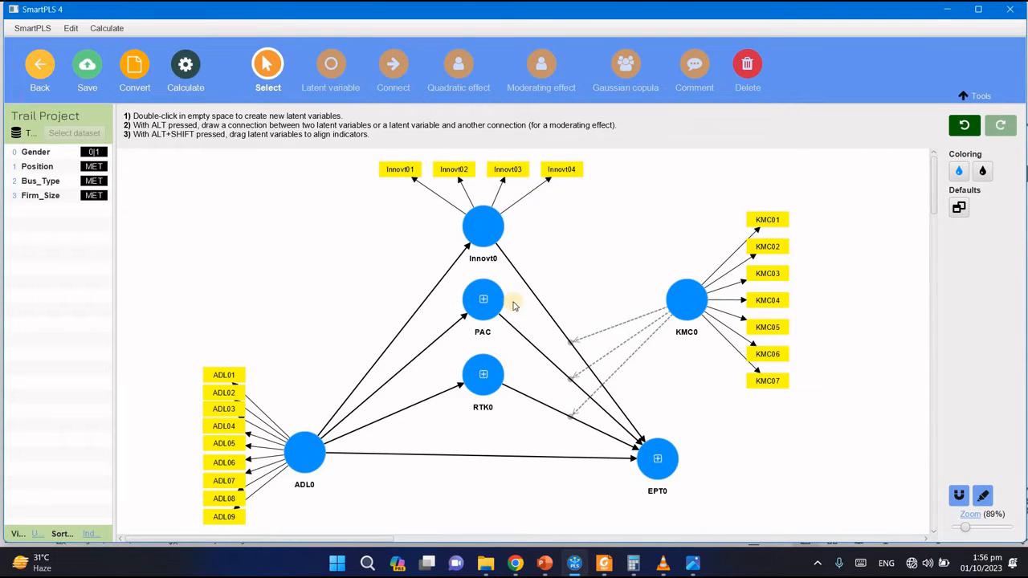
Change the Innovt0 construct's caption in the model to Innovt
left_click(487, 259)
double_click(489, 259)
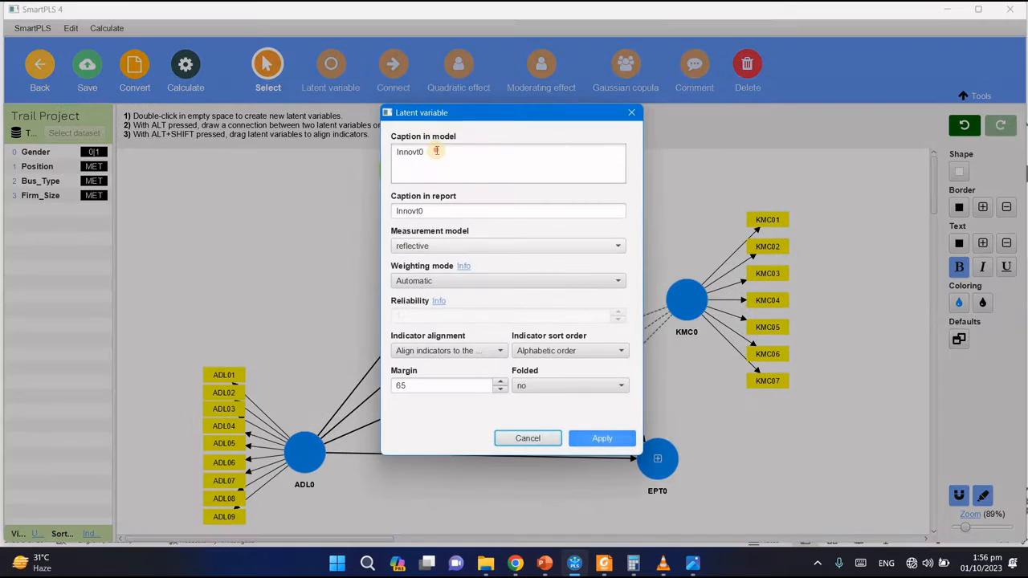
key("BackSpace")
left_click(601, 438)
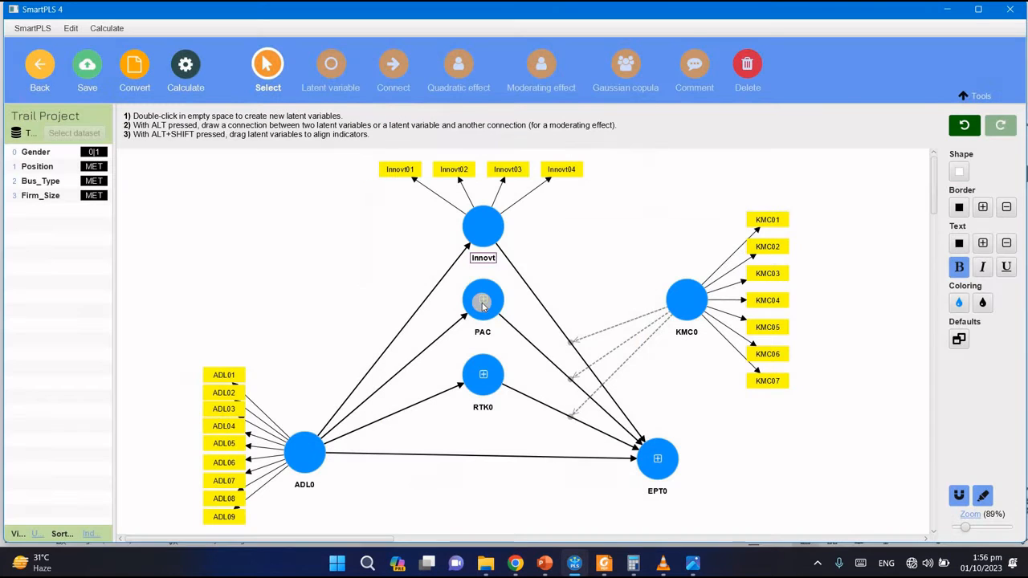
Show the PAC construct's indicators aligned to its left, and move them as one column farther from the construct
left_click(483, 305)
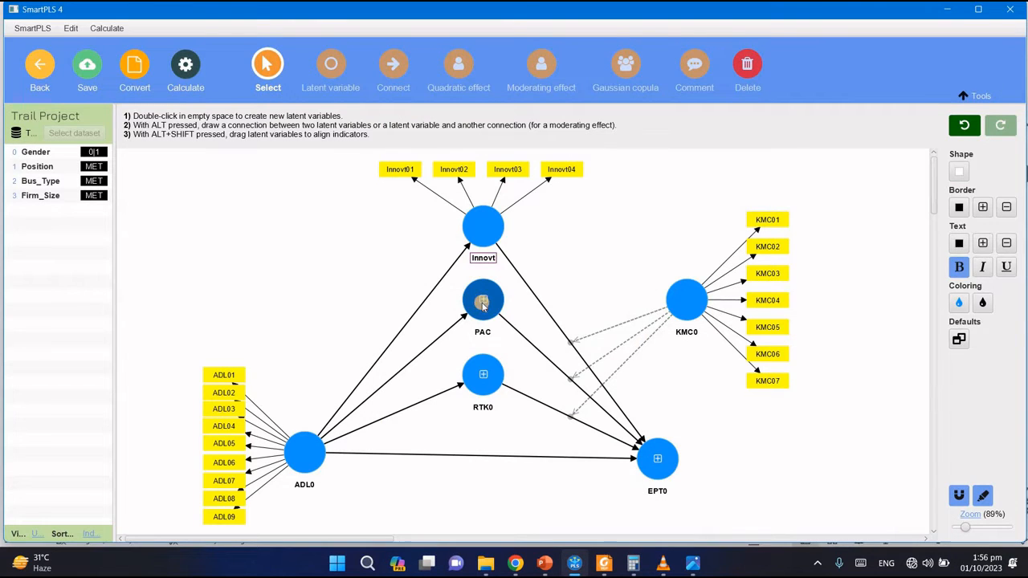
right_click(483, 305)
left_click(533, 424)
mouse_move(474, 308)
left_mouse_down()
mouse_move(482, 303)
mouse_move(404, 303)
mouse_move(478, 311)
left_mouse_up()
right_click(478, 311)
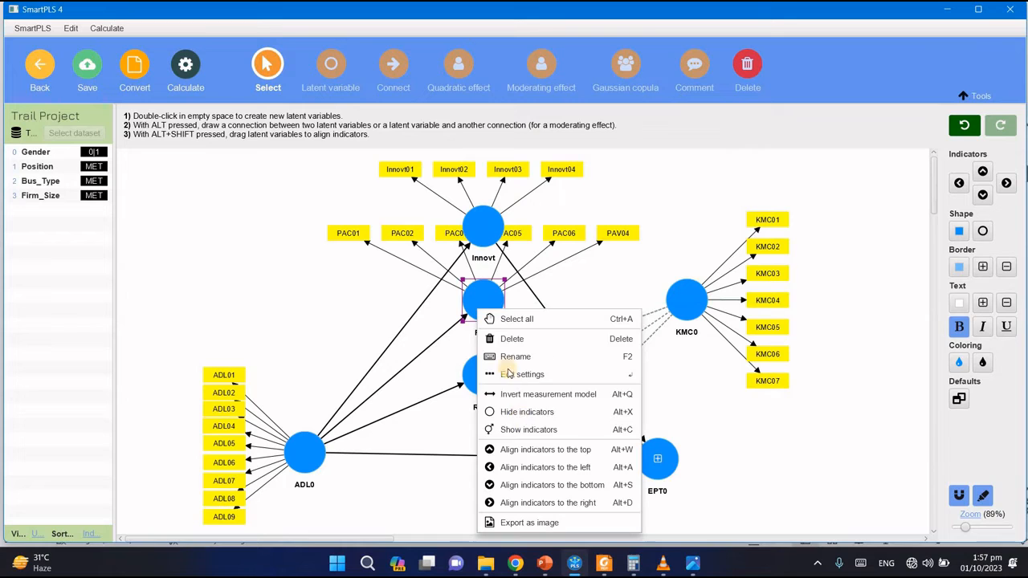
left_click(515, 468)
left_click_drag(357, 214, 406, 374)
left_click_drag(401, 371, 329, 352)
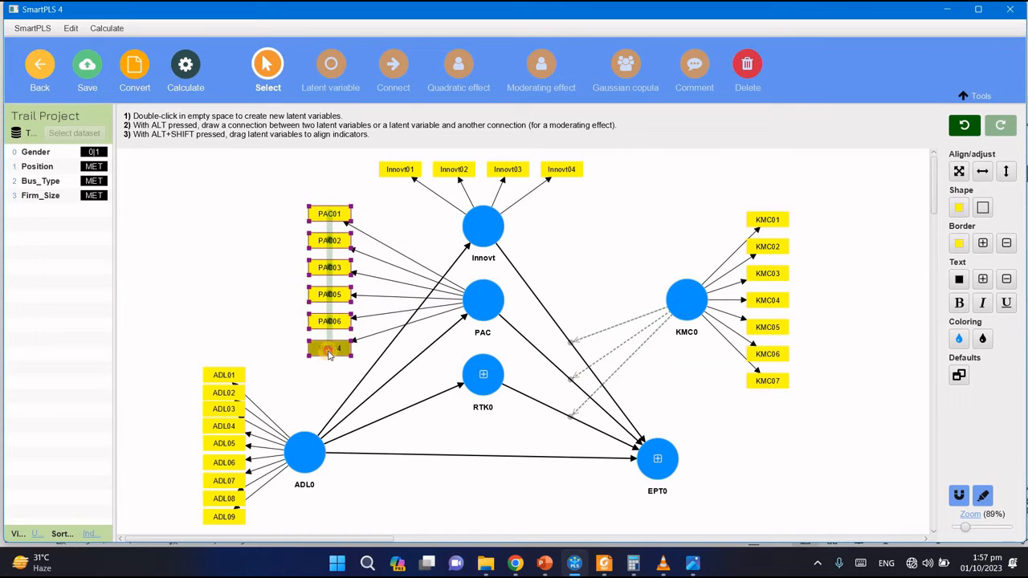
Show the RTK0 construct's indicators aligned to its right, and move them as one column up between Innovt and KMC0
left_click(482, 376)
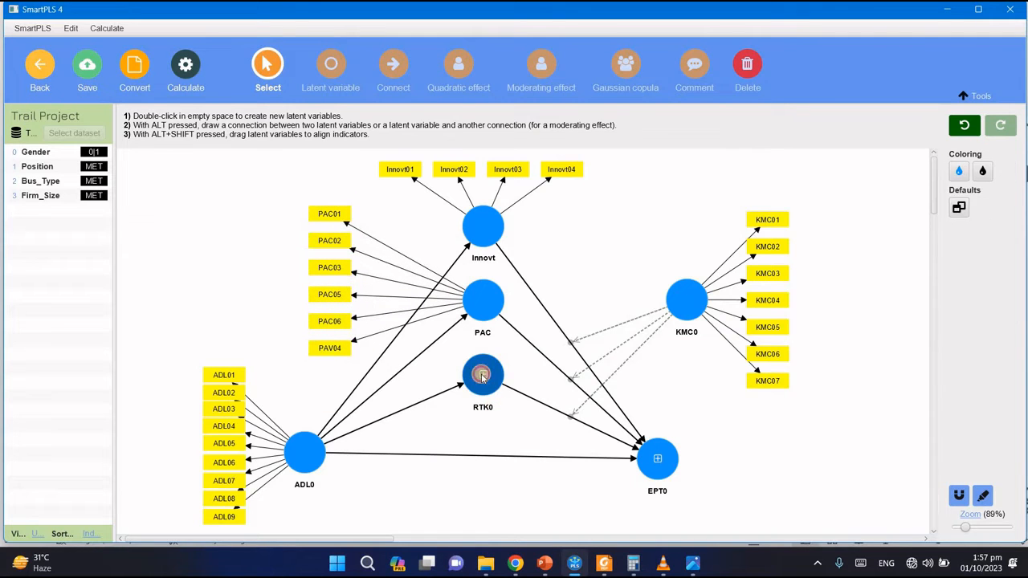
right_click(482, 375)
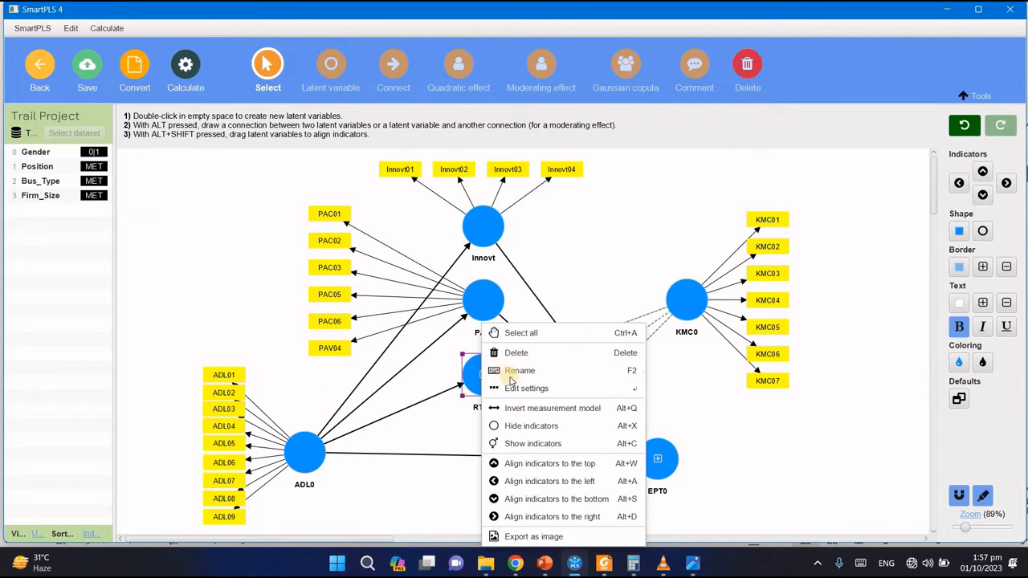
left_click(515, 447)
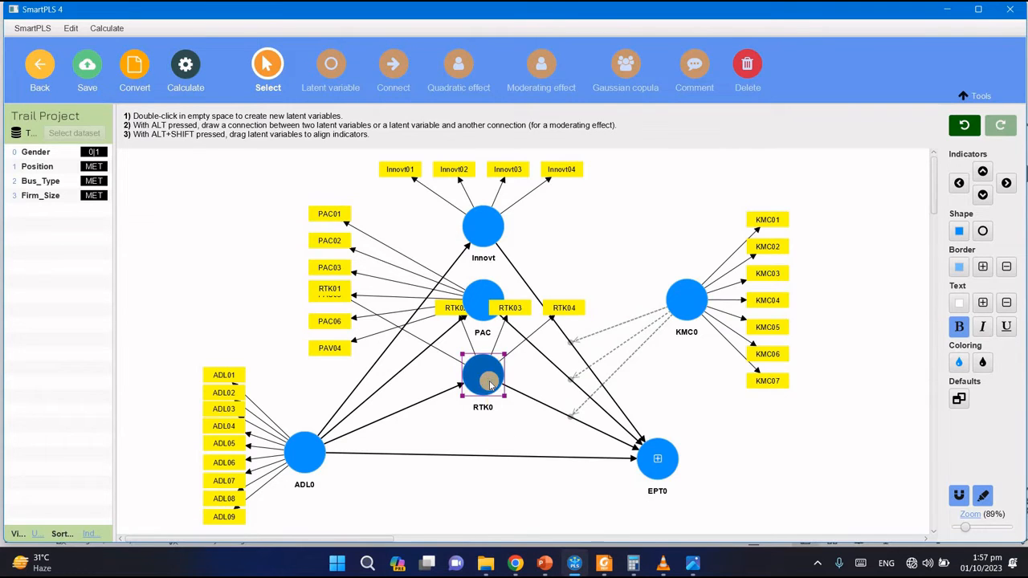
right_click(490, 383)
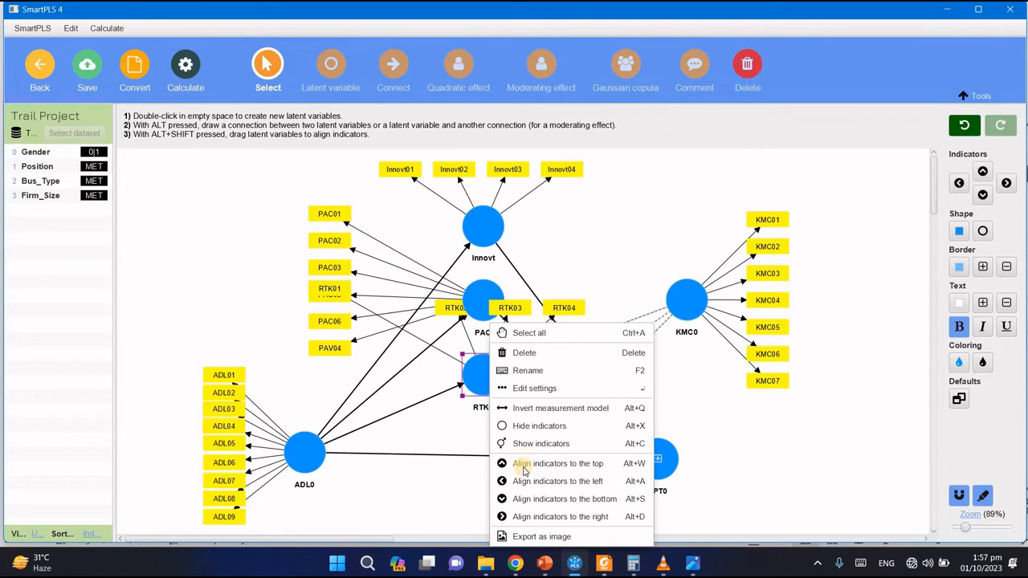
left_click(532, 516)
left_click_drag(536, 310, 563, 421)
left_click_drag(587, 316, 599, 297)
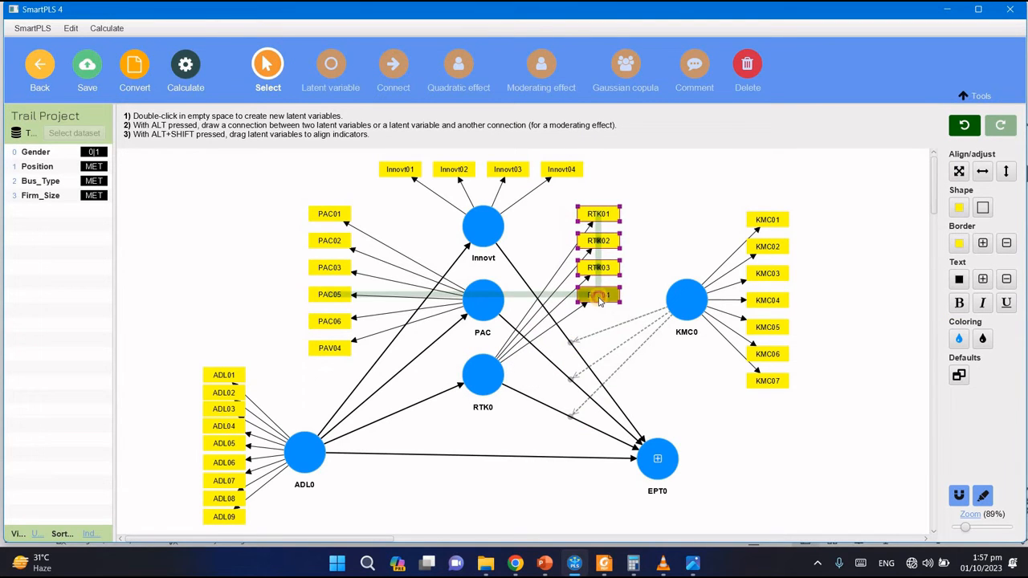
Show the EPT0 construct's indicators aligned to its bottom, and nudge EPT0 up level with ADL0
left_click(645, 466)
right_click(647, 466)
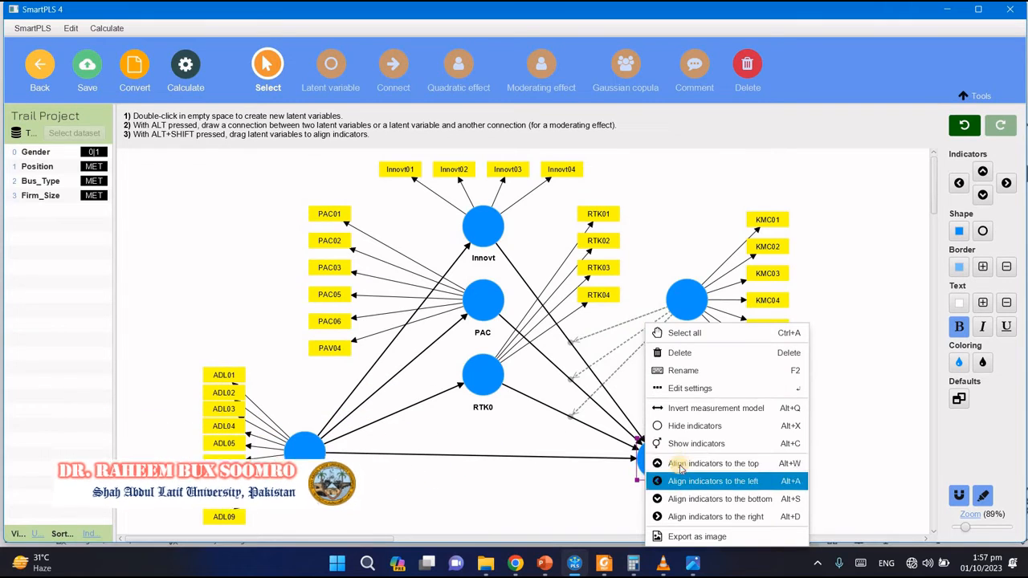
left_click(679, 464)
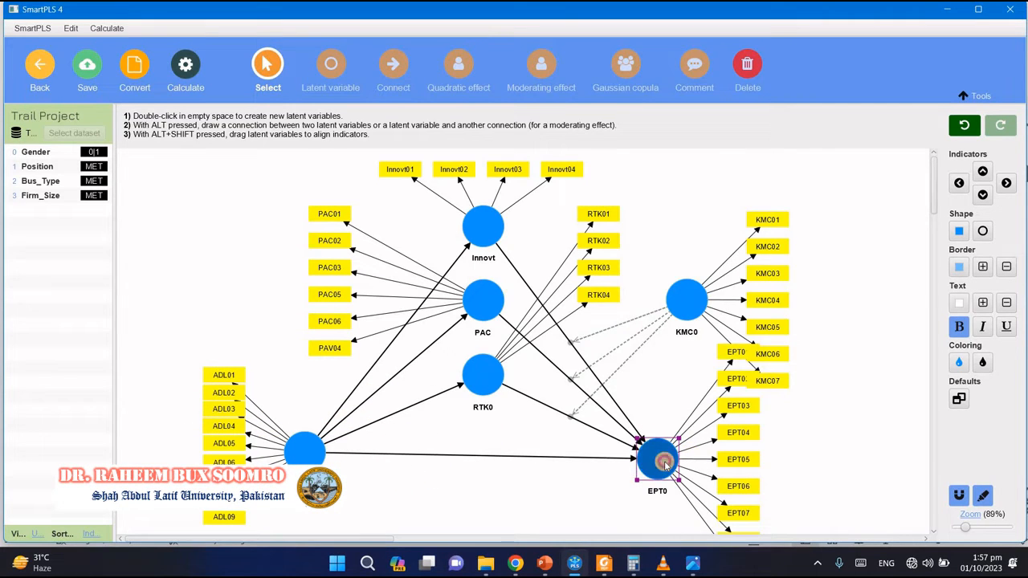
right_click(664, 464)
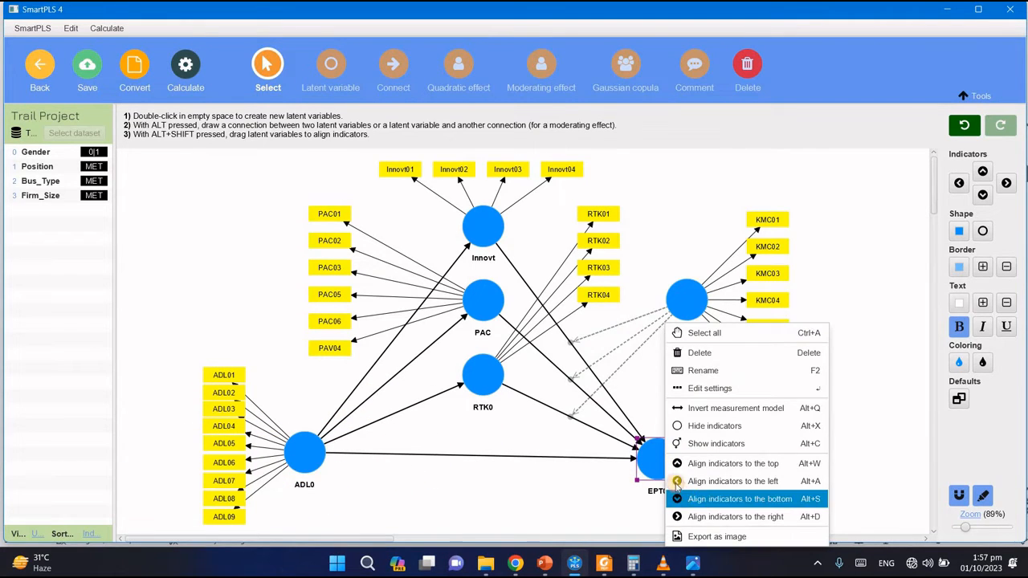
left_click(701, 496)
left_click_drag(663, 465, 662, 458)
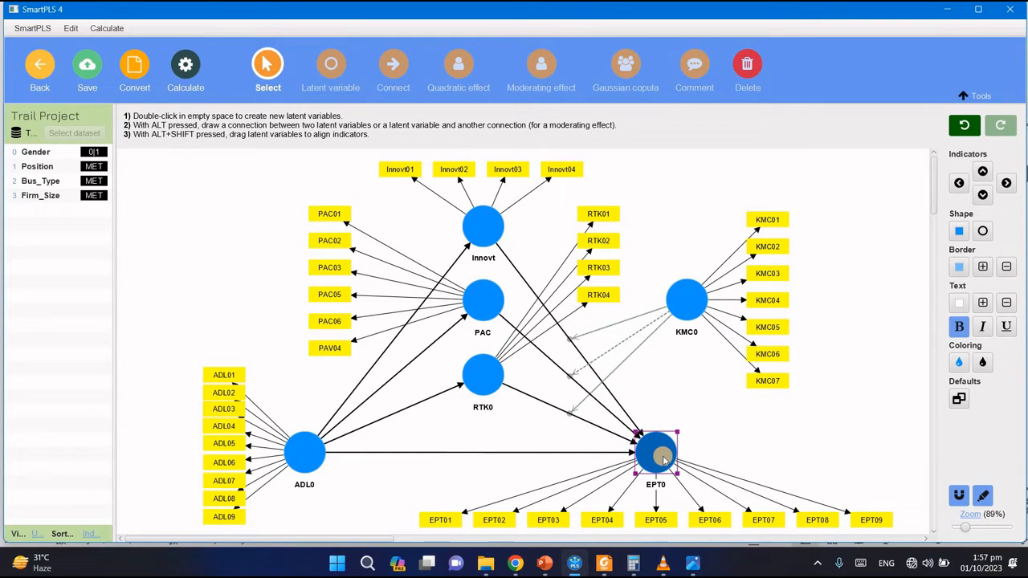
right_click(487, 379)
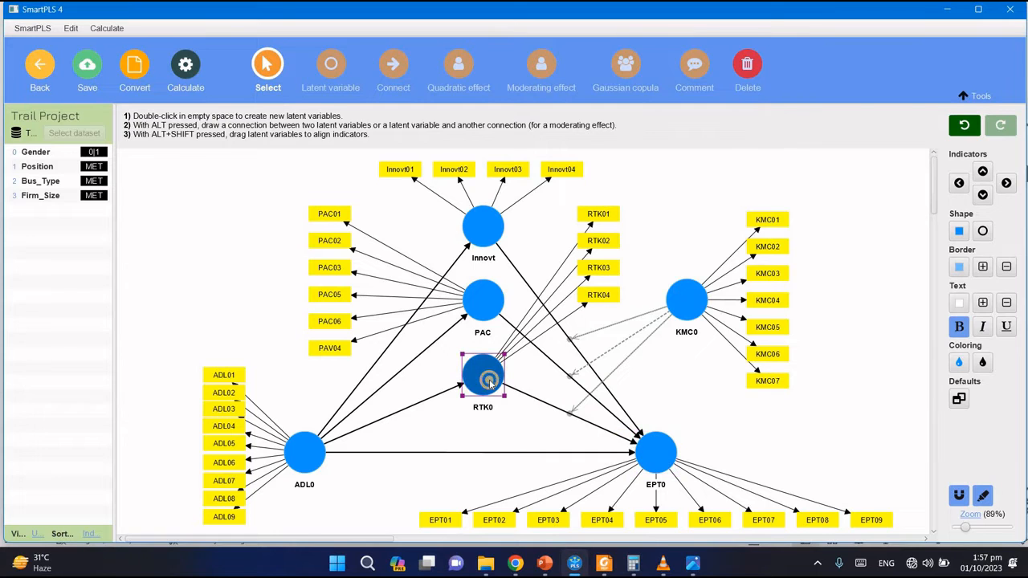
left_click(687, 189)
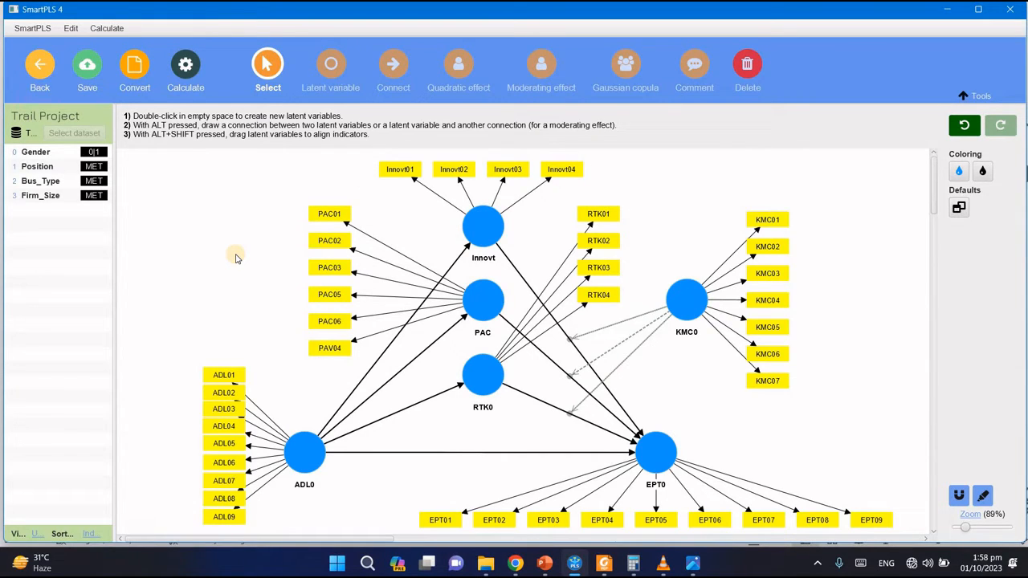
Run the PLS-SEM algorithm with the Path weighting scheme, Standardized results and Default initial weights, opening the report
left_click(187, 69)
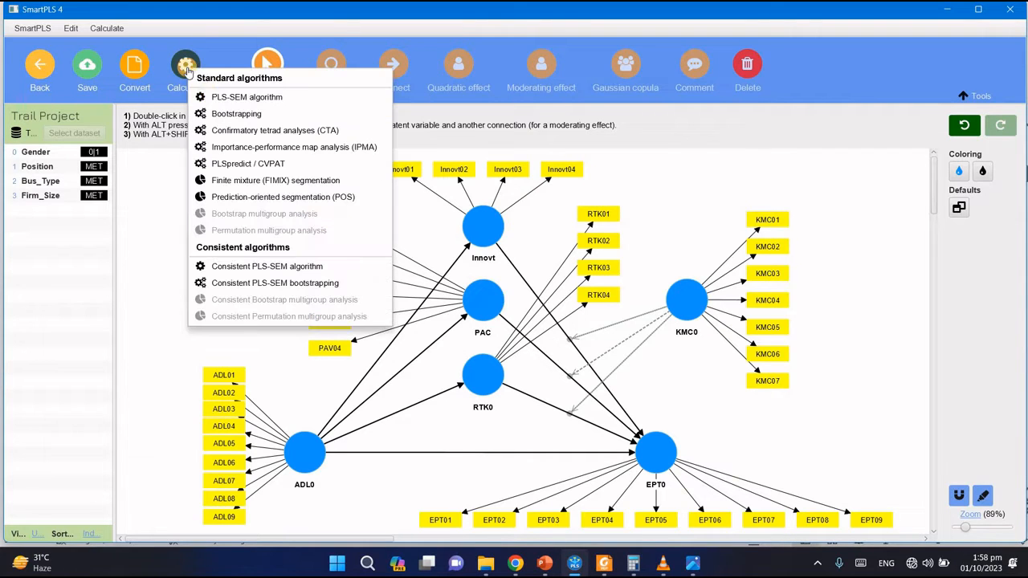
left_click(249, 98)
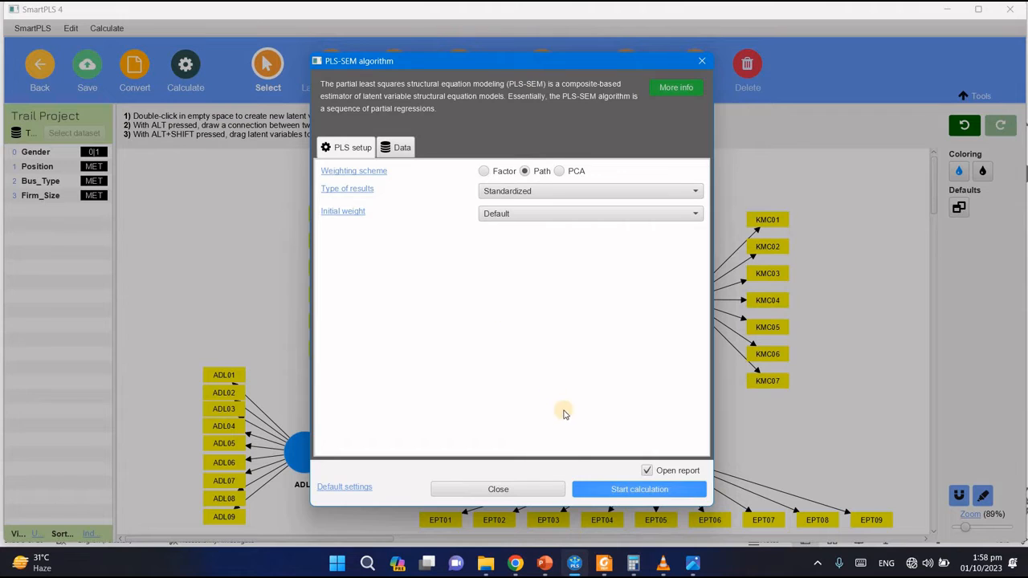
left_click(607, 491)
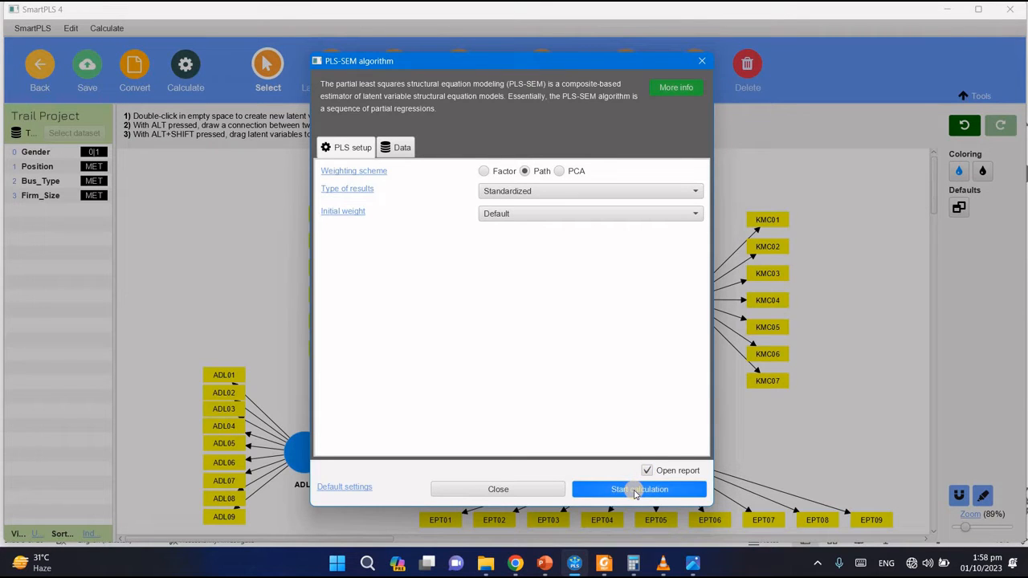
left_click(635, 490)
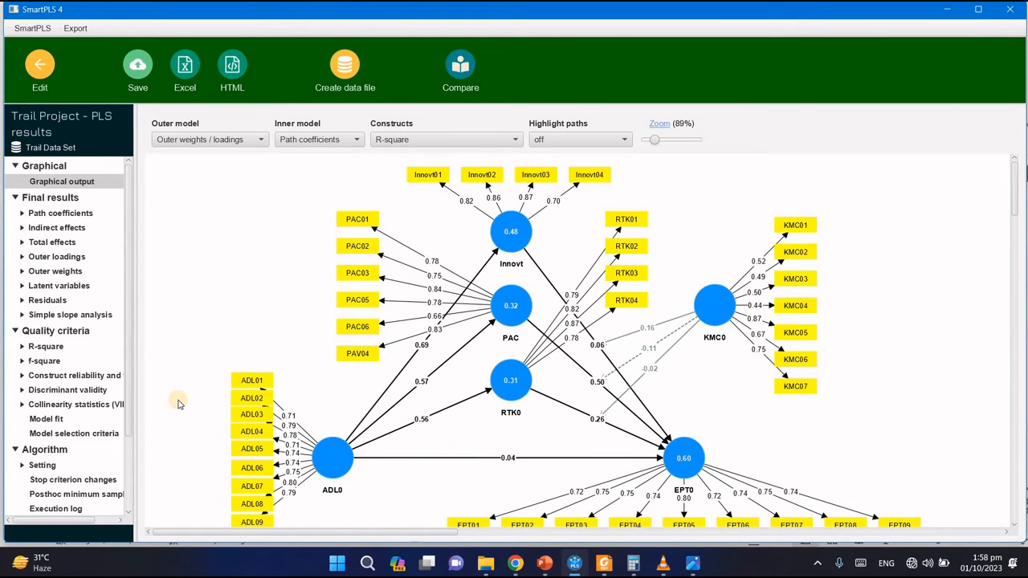
Examine the construct reliability and validity overview, including composite reliability (rho_c) and the average variance extracted for KMC0
left_click(78, 377)
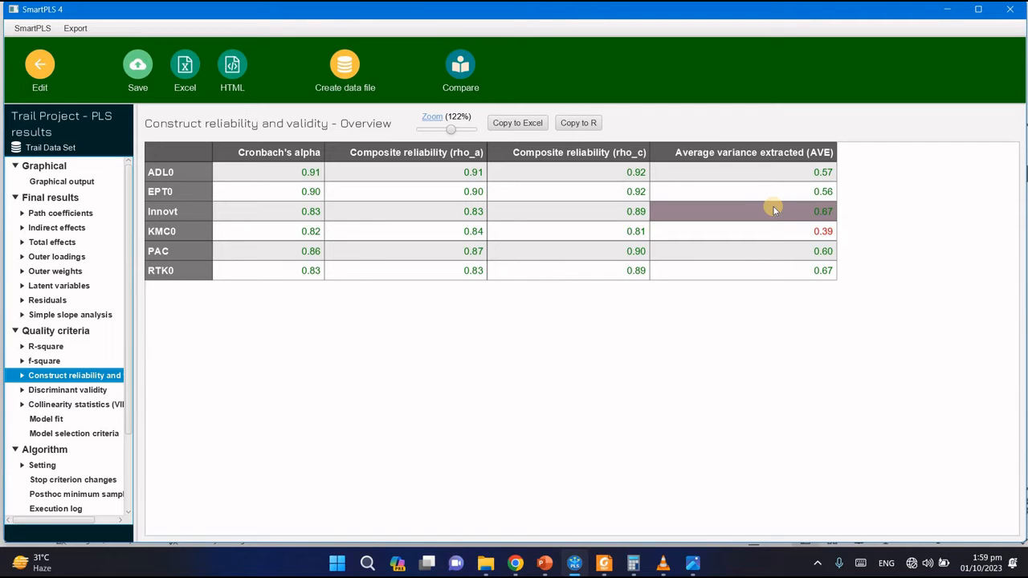
left_click(544, 217)
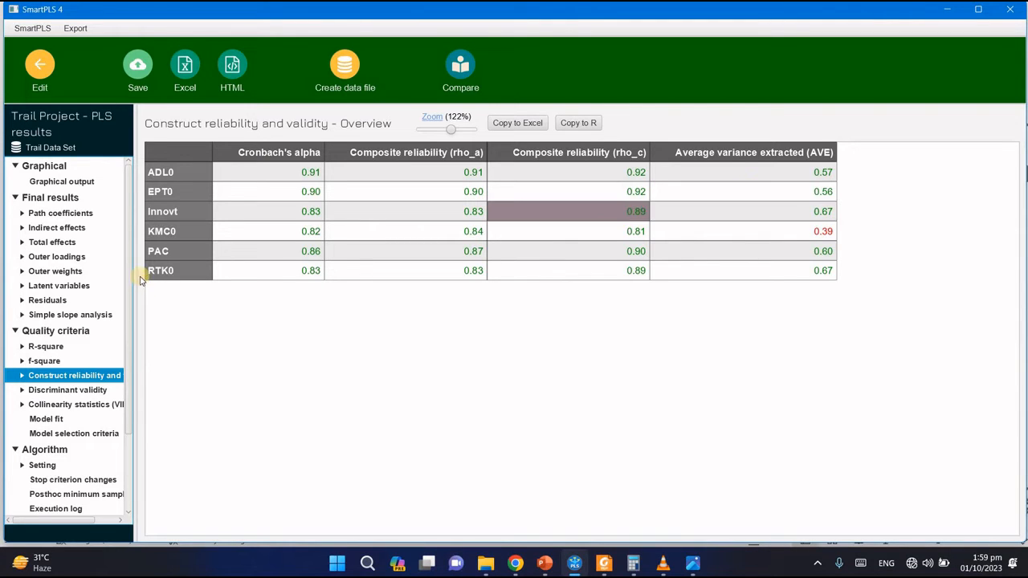
left_click(823, 234)
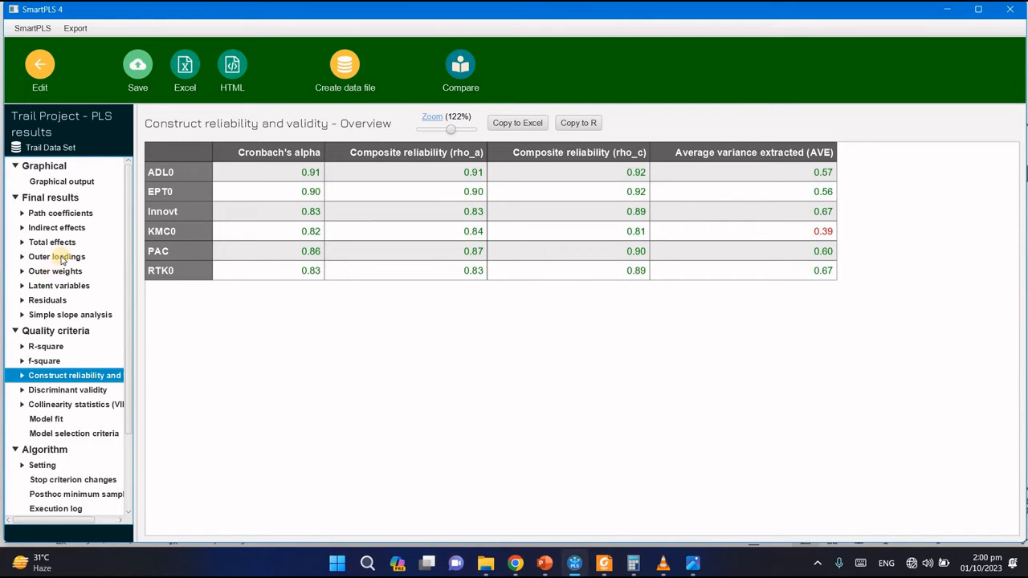
Examine the outer loadings matrix for all constructs, checking the KMC0 and PAC indicators for low loadings
left_click(61, 257)
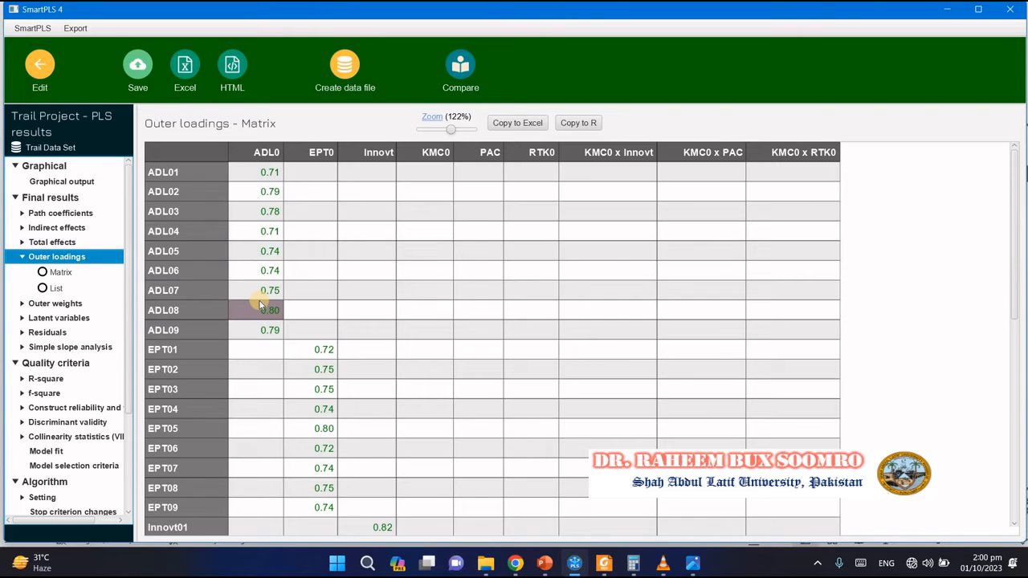
scroll(261, 304, "down", 5)
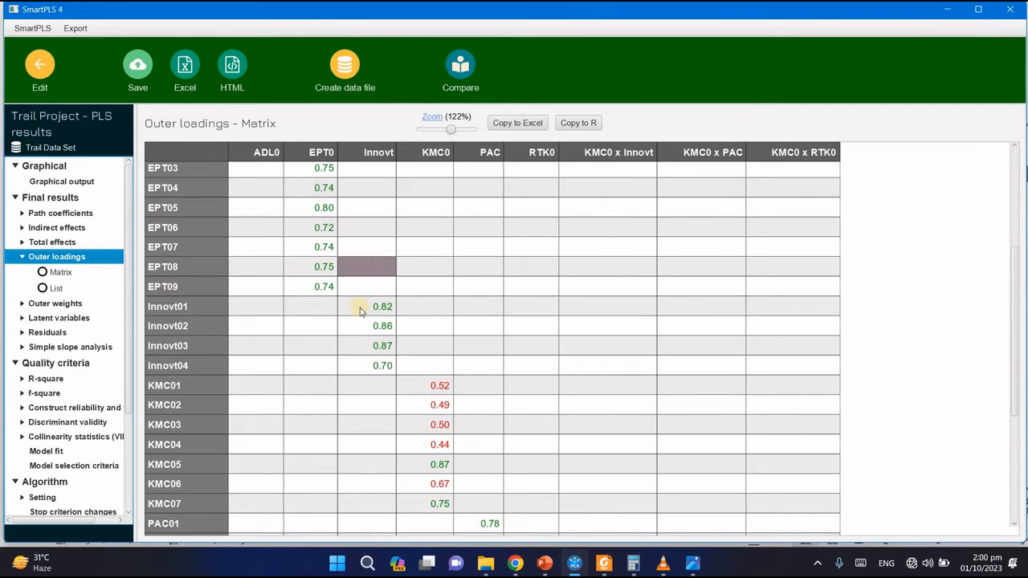
scroll(321, 345, "down", 3)
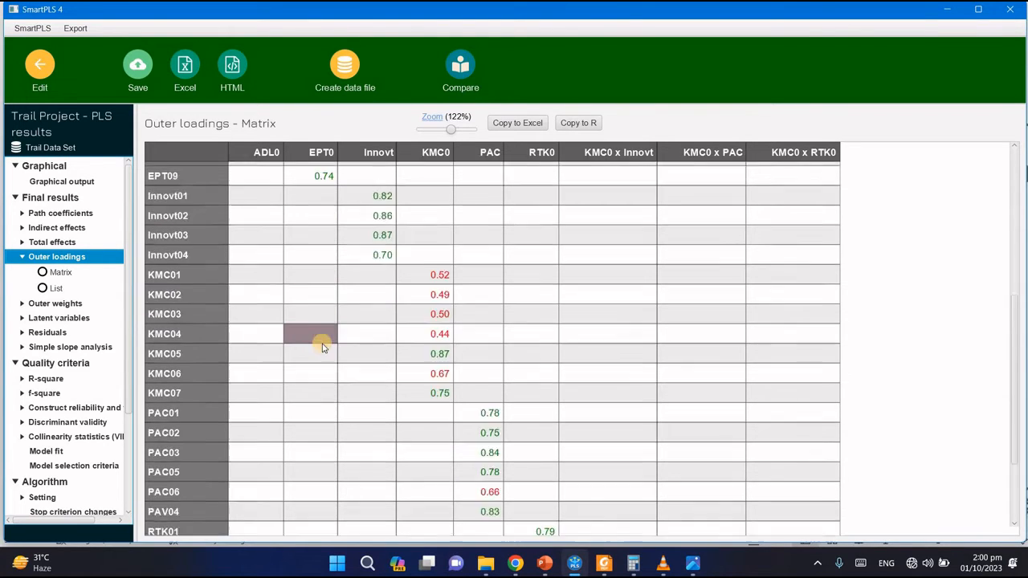
scroll(322, 345, "down", 3)
scroll(321, 346, "up", 3)
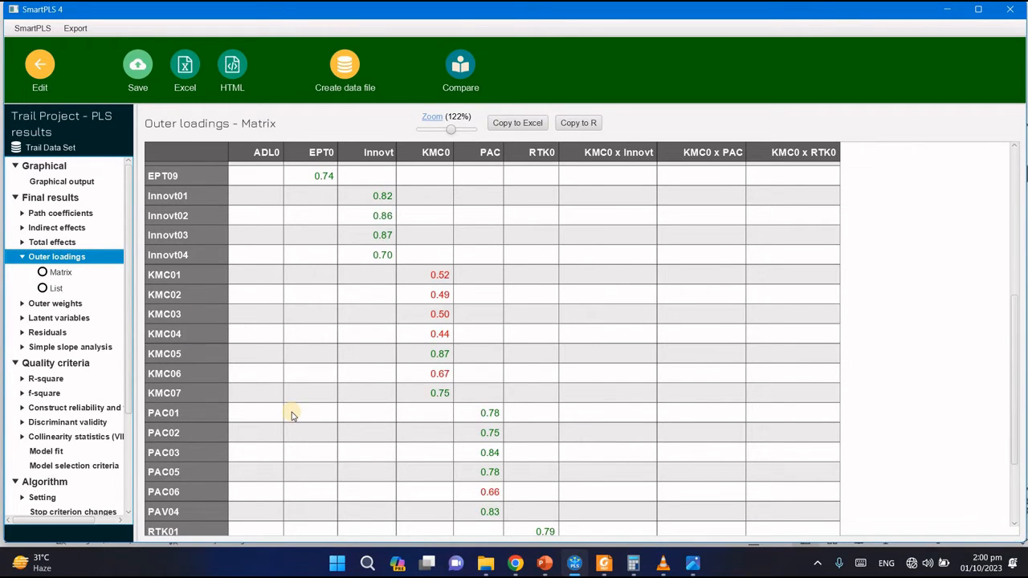
scroll(291, 409, "down", 3)
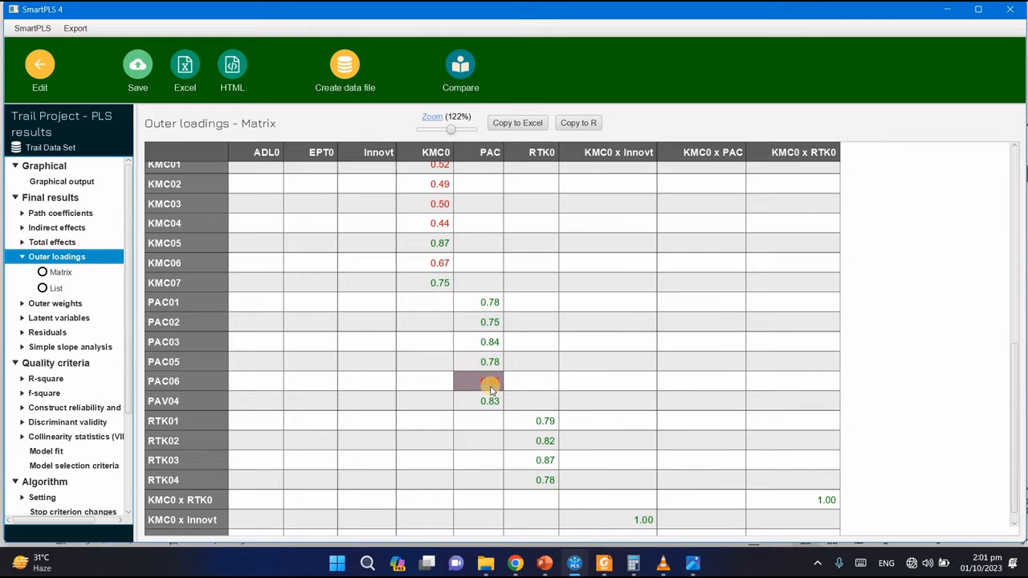
scroll(455, 395, "down", 1)
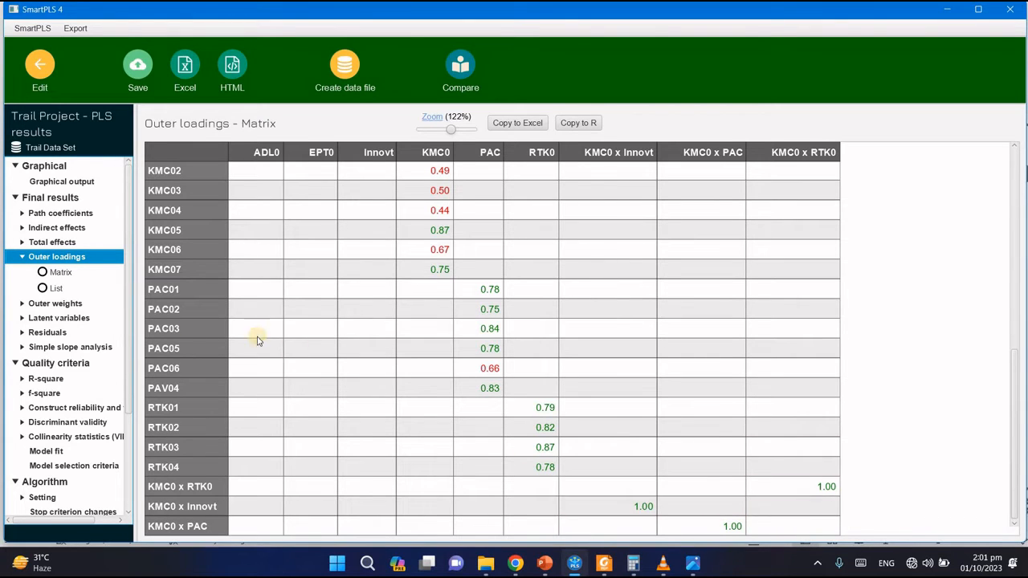
Inspect the KMC0 construct in the report's graphical output and compare its indicator loadings with the outer loadings matrix
left_click(50, 213)
left_click(48, 181)
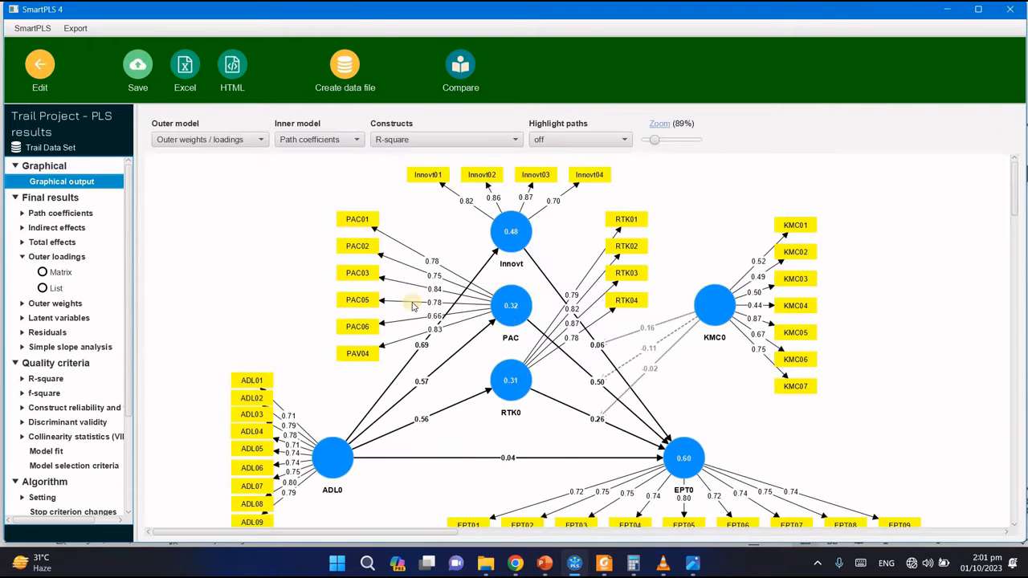
left_click(715, 309)
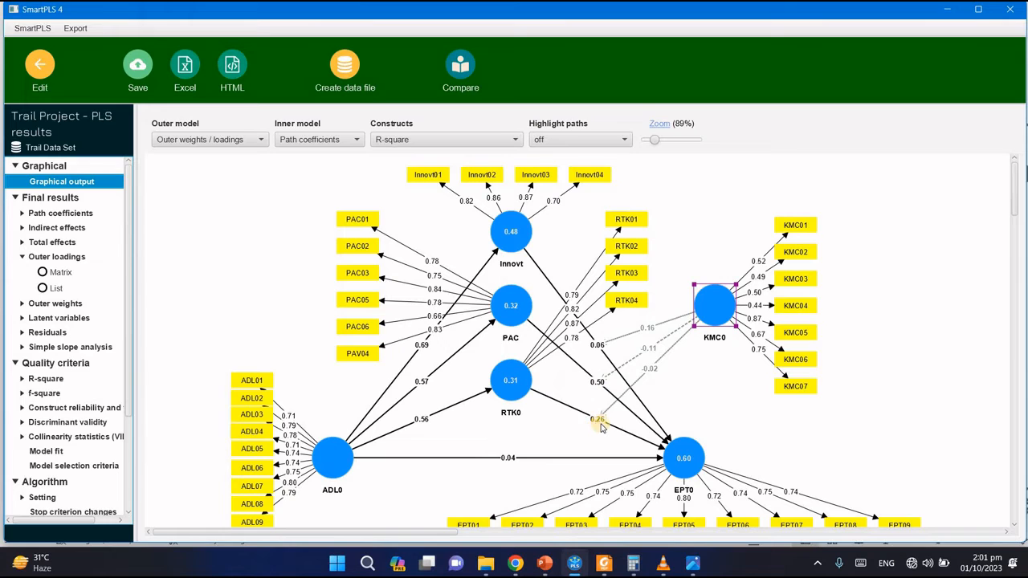
left_click(721, 342)
scroll(423, 325, "down", 5)
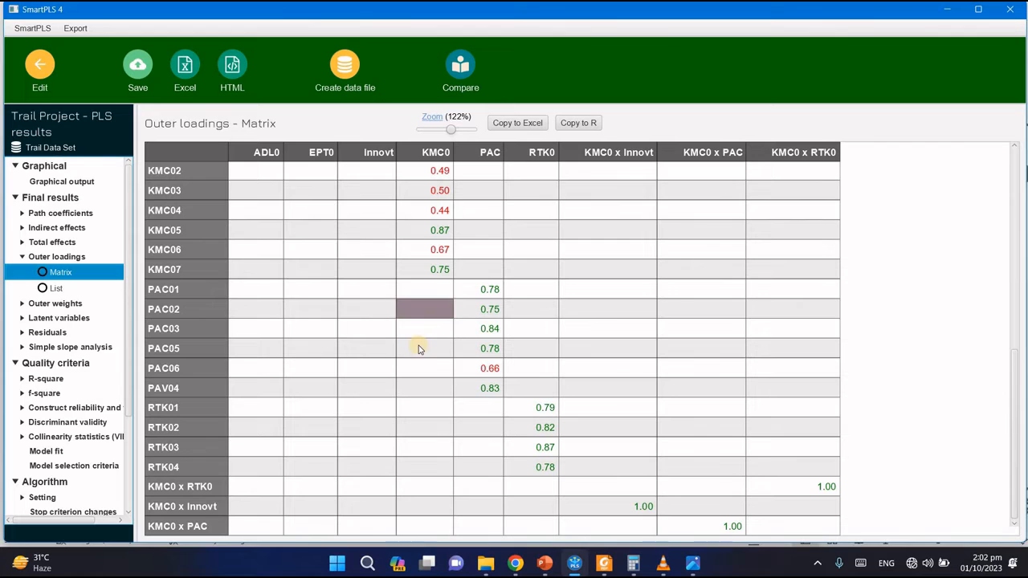
scroll(468, 381, "up", 3)
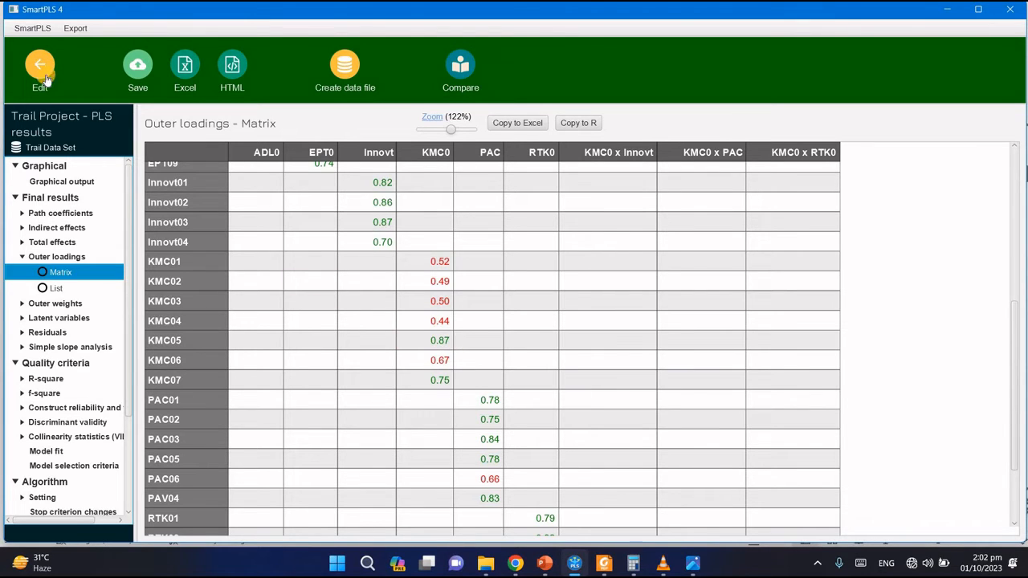
Return from the report to the editable model and delete the KMC04 indicator from the KMC0 construct
left_click(58, 184)
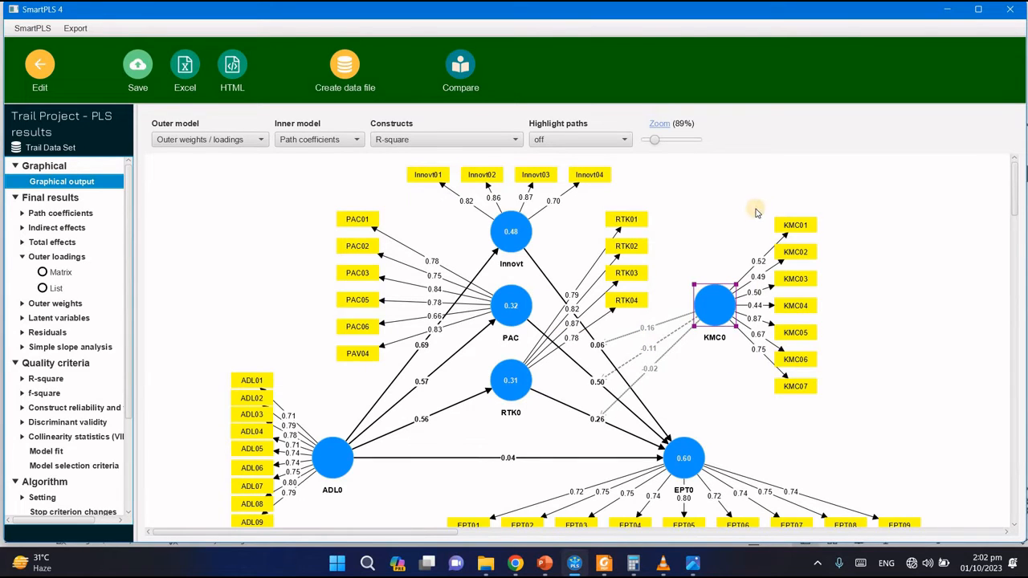
left_click_drag(735, 254, 770, 372)
left_click(796, 309)
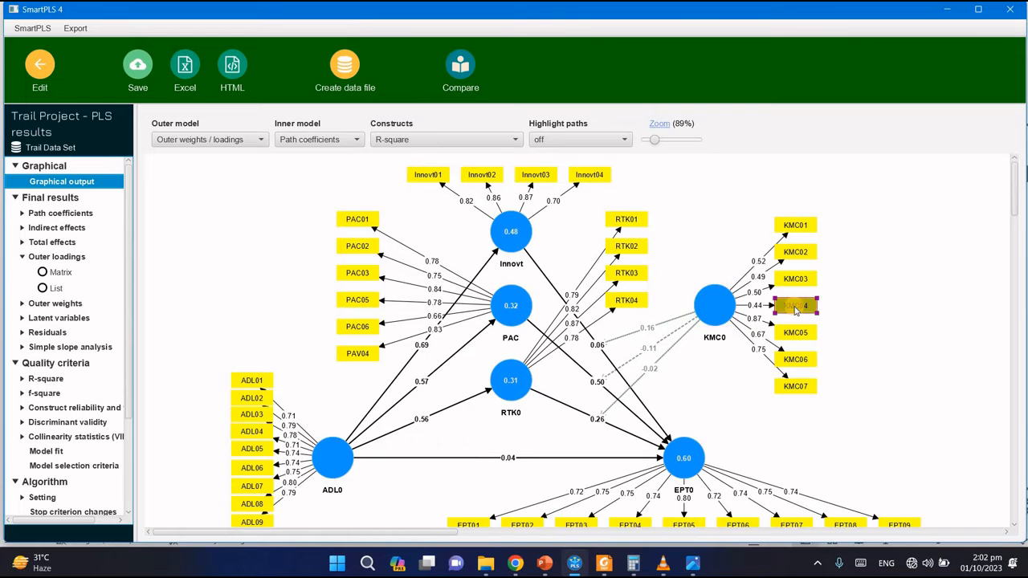
right_click(795, 310)
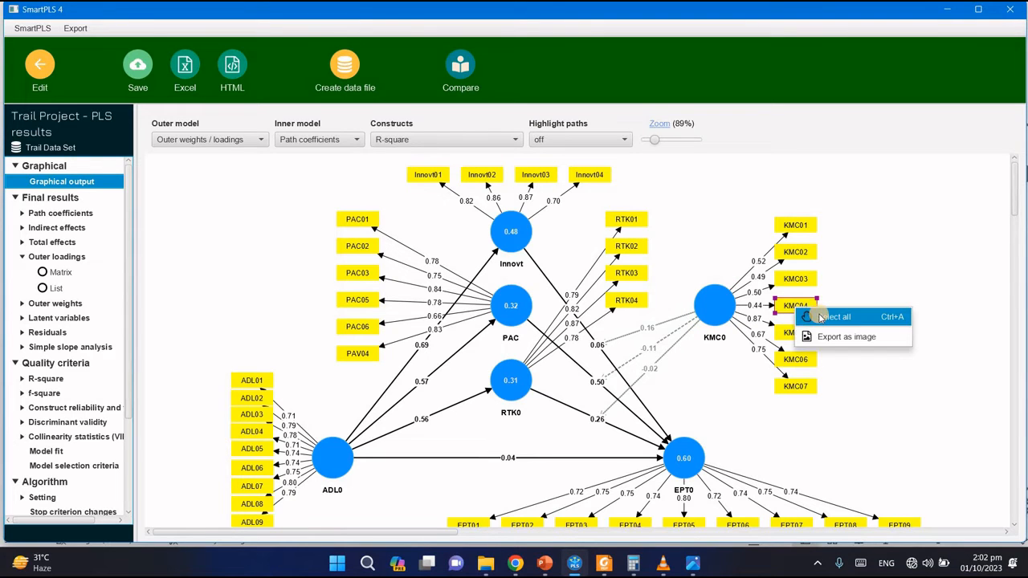
left_click(39, 64)
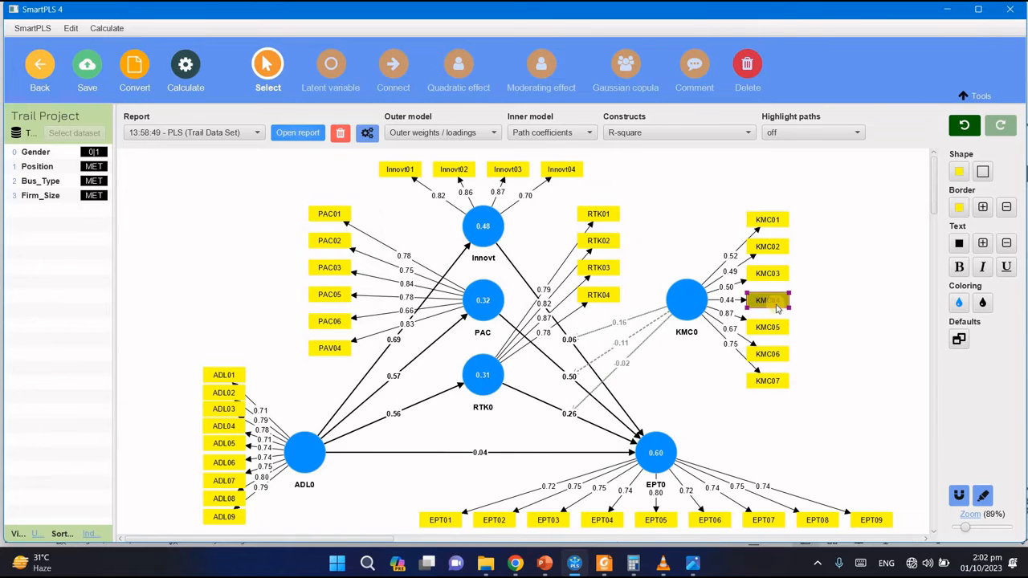
right_click(768, 303)
left_click(759, 329)
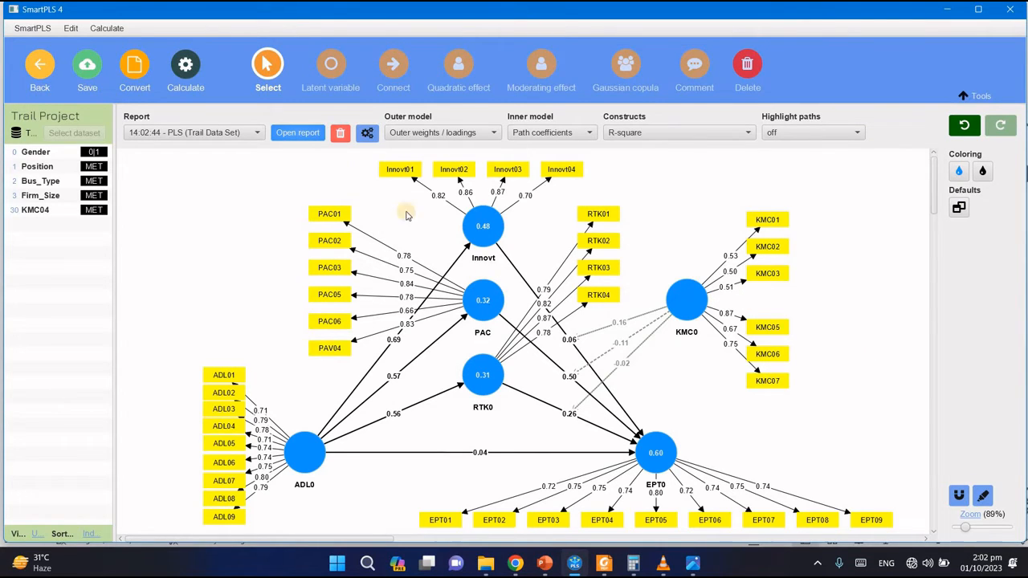
Open the report for the model without KMC04 and check KMC0's average variance extracted in the construct reliability and validity overview
left_click(204, 98)
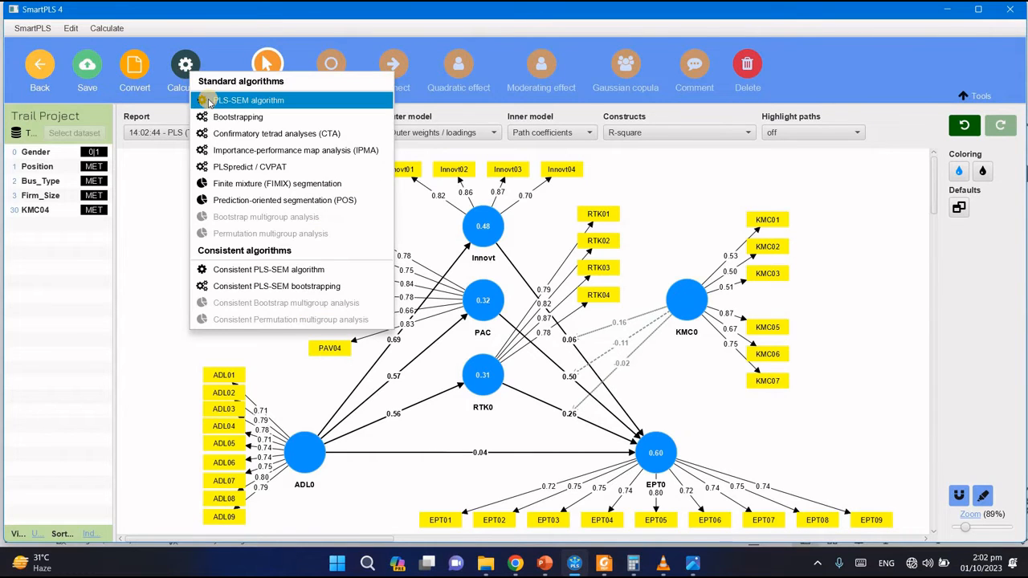
left_click(171, 183)
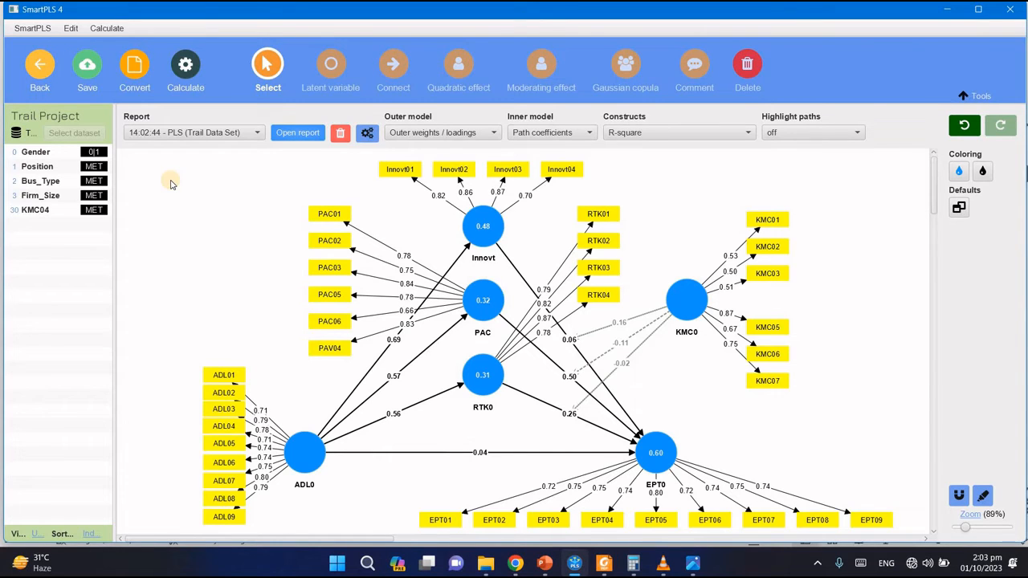
left_click(297, 132)
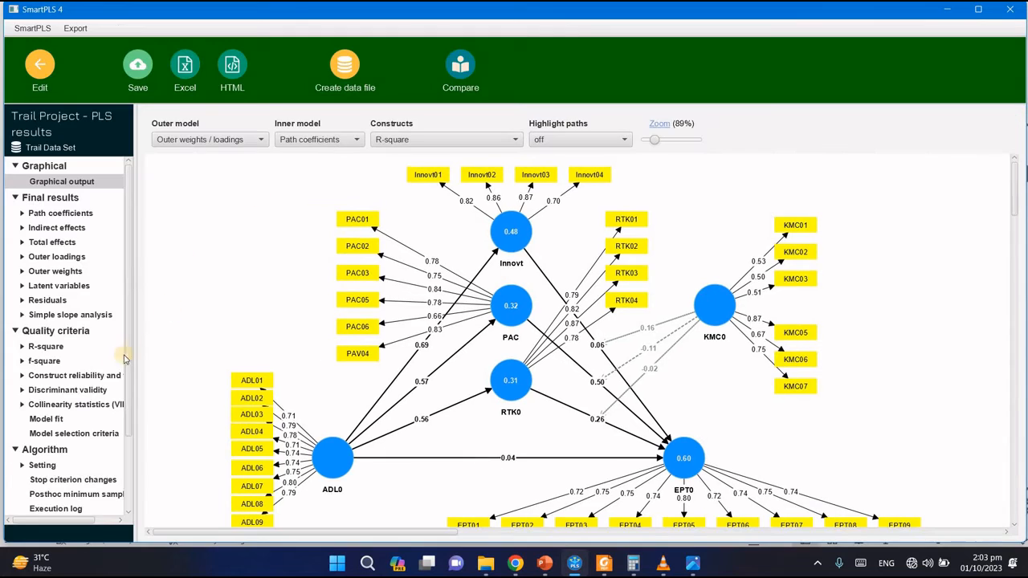
left_click(100, 375)
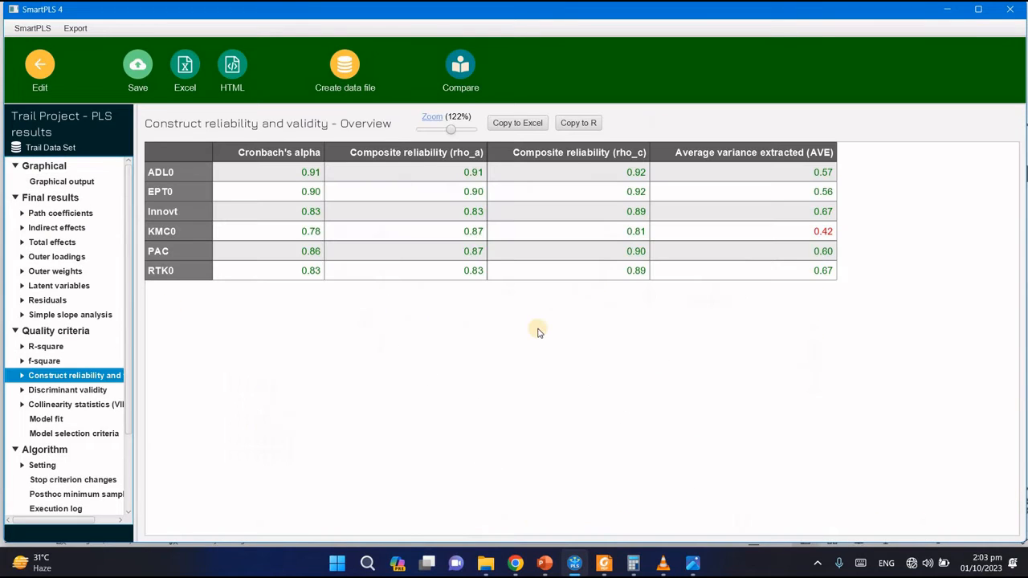
left_click(825, 233)
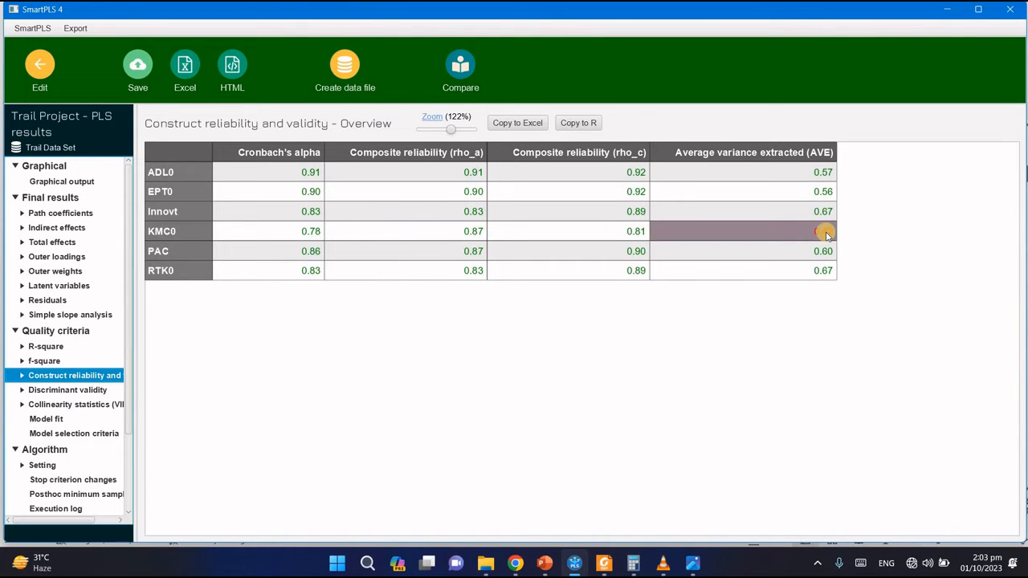
Return to the editable model and delete the KMC03 indicator from the KMC0 construct
left_click(768, 313)
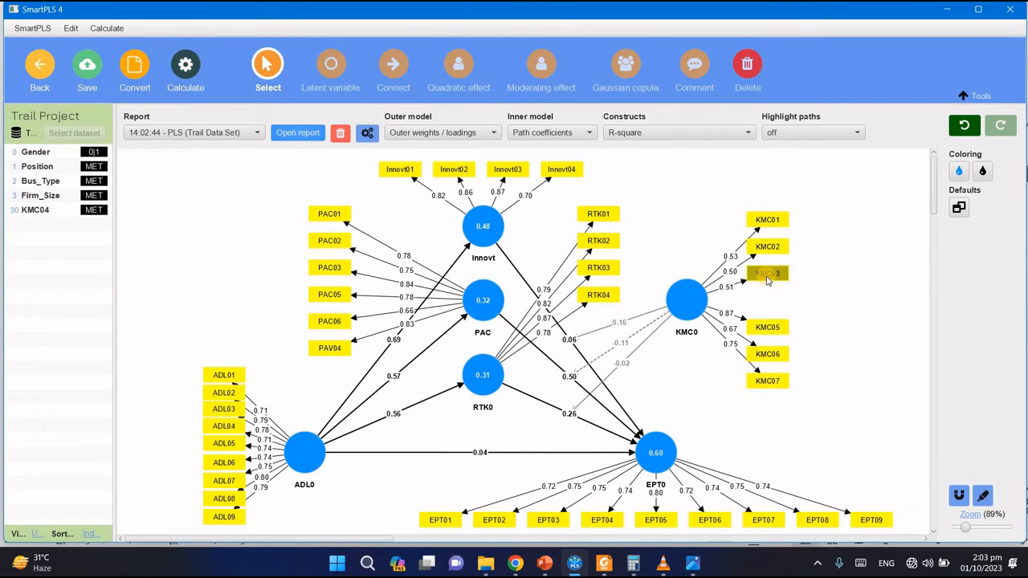
left_click(767, 277)
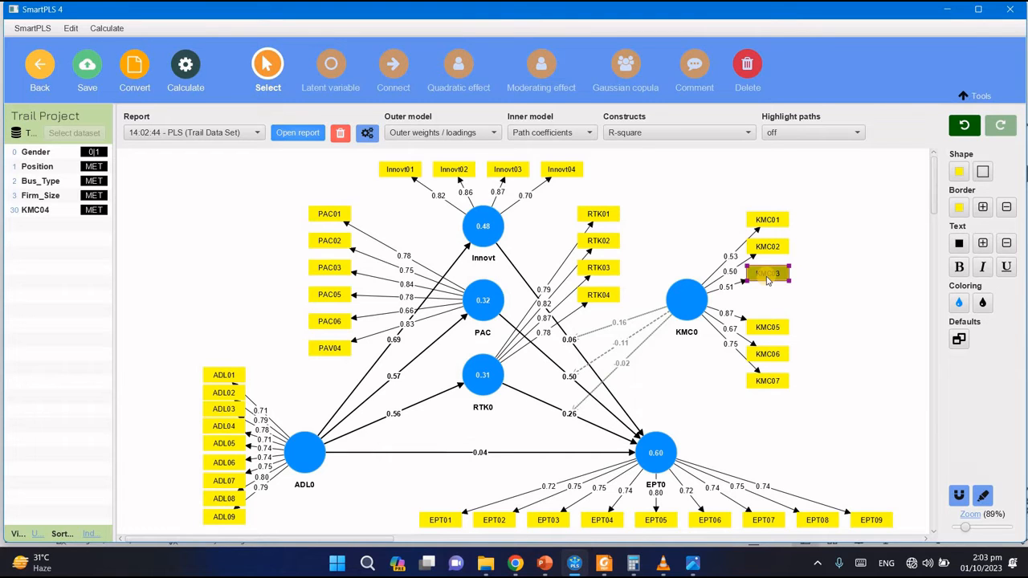
right_click(767, 278)
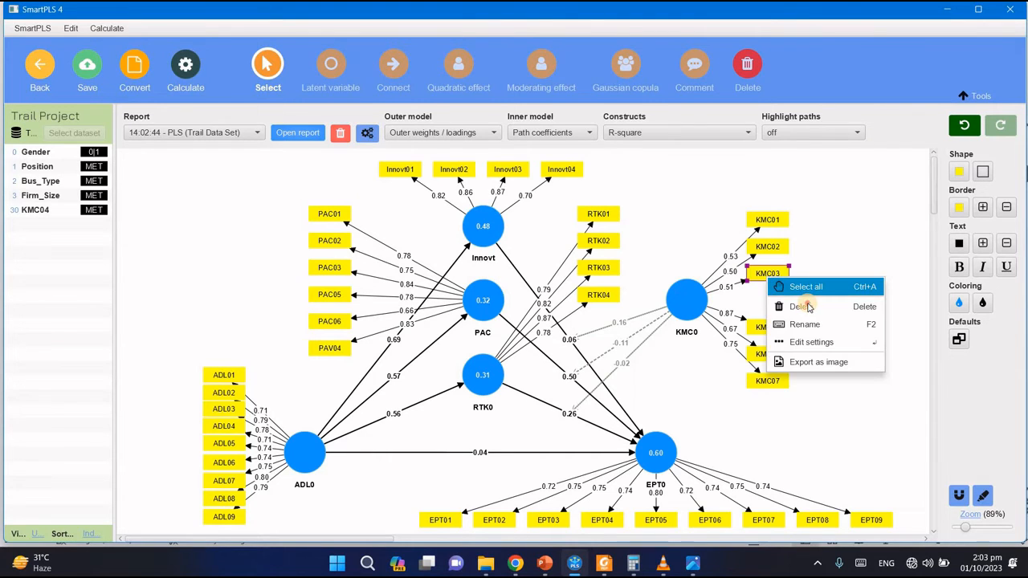
left_click(803, 299)
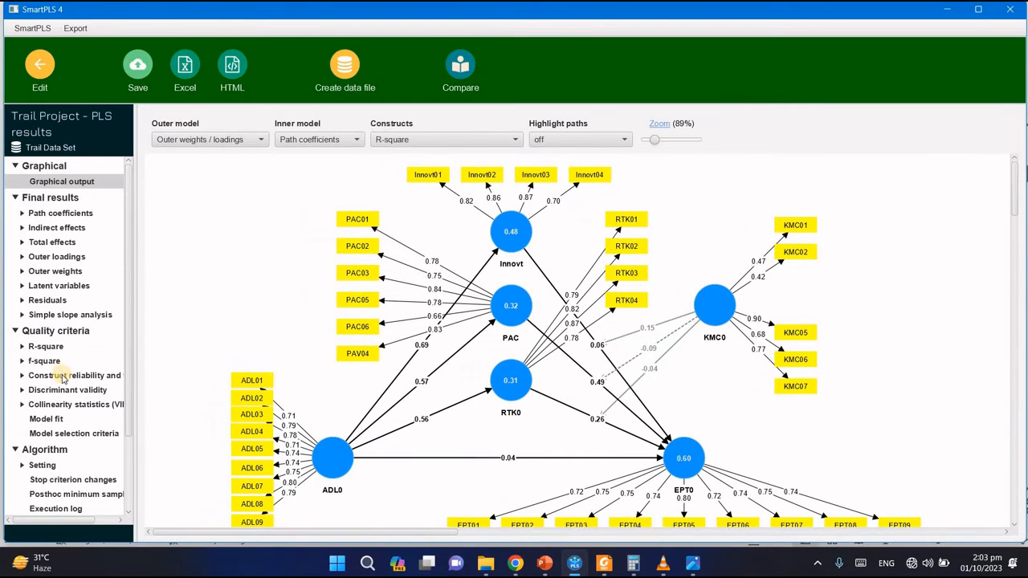
Check the construct reliability and validity overview for KMC0 in the report without KMC03
left_click(77, 375)
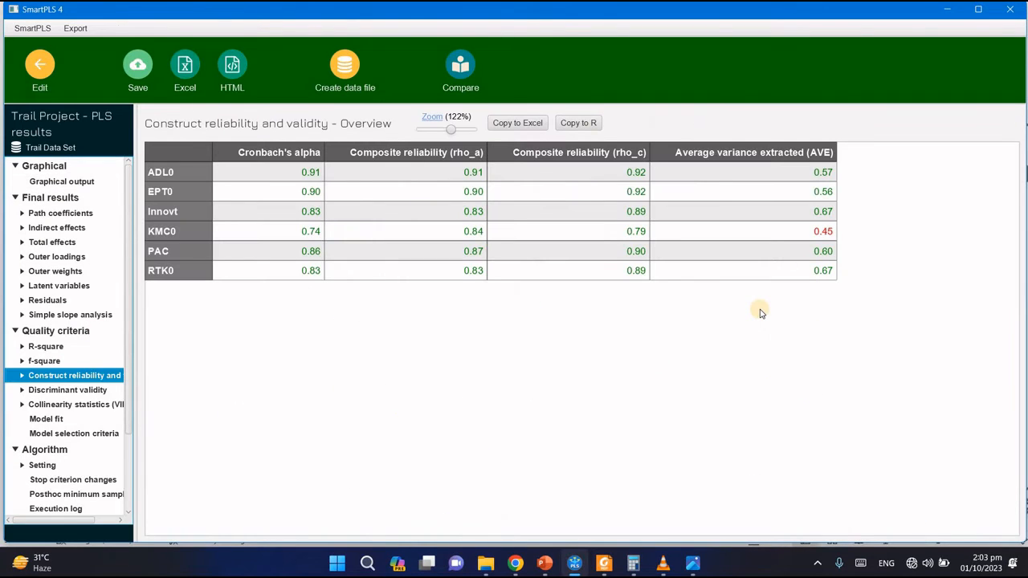
left_click(398, 255)
left_click(619, 382)
Go back to the editable model and delete the KMC02 indicator from the KMC0 construct
left_click(42, 64)
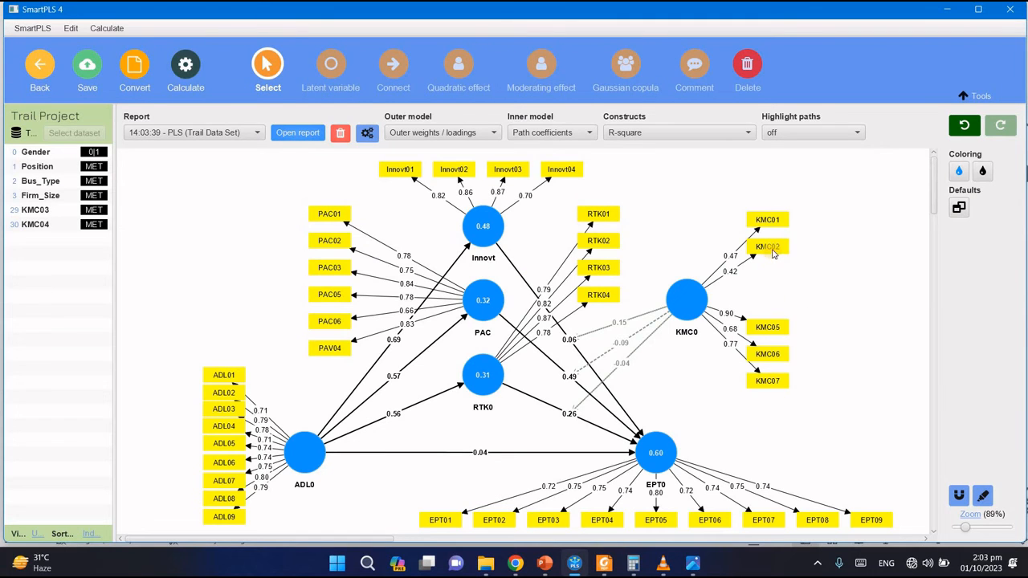
left_click(772, 252)
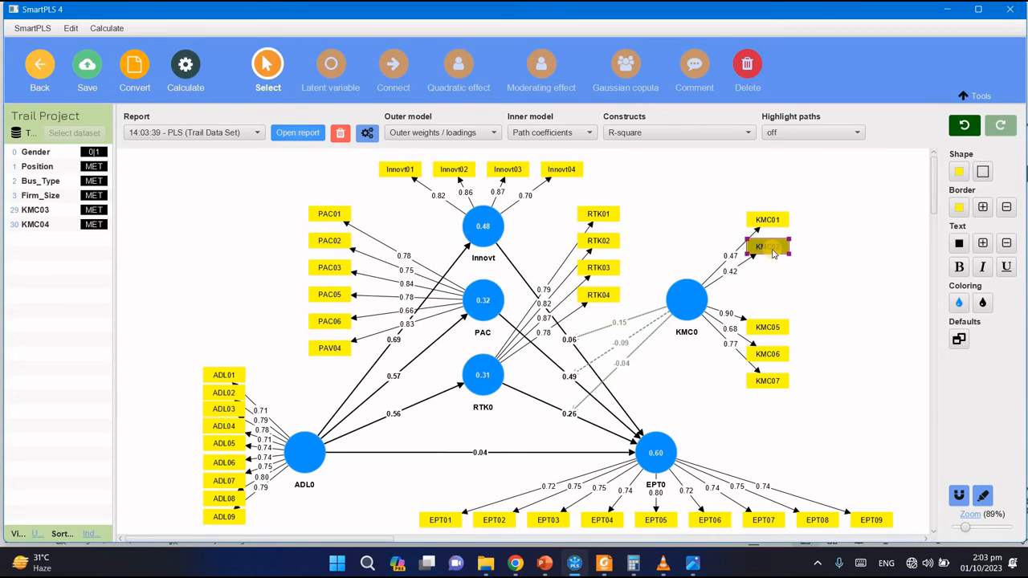
key("Delete")
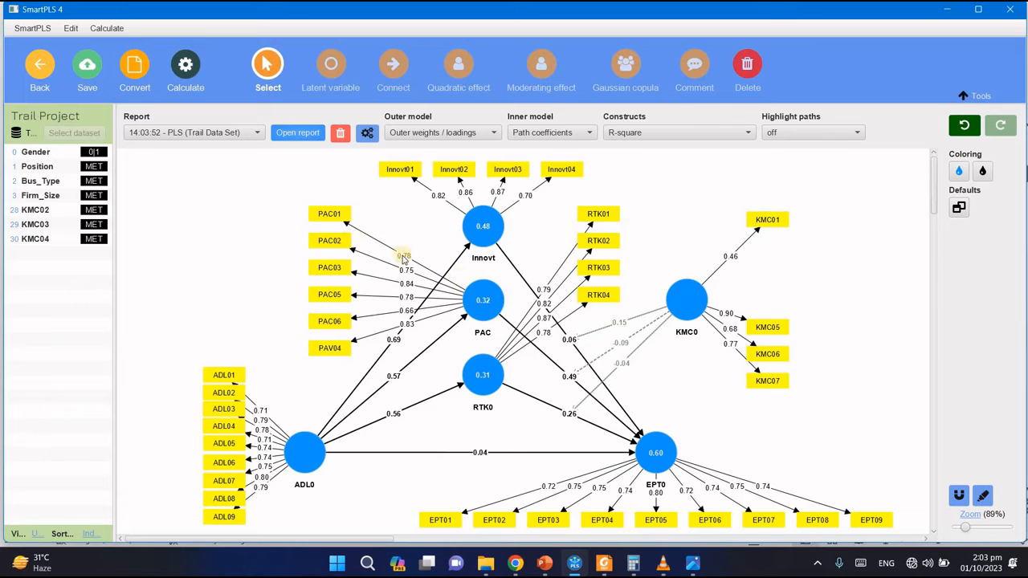
Open the report for the model without KMC02 and review the reliability and average variance extracted of all constructs
left_click(289, 133)
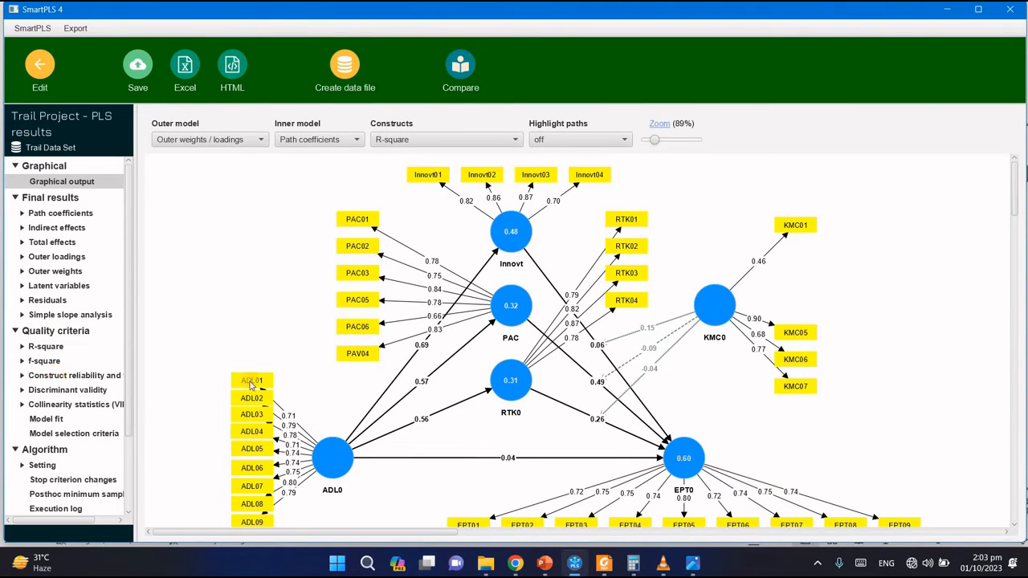
left_click(74, 375)
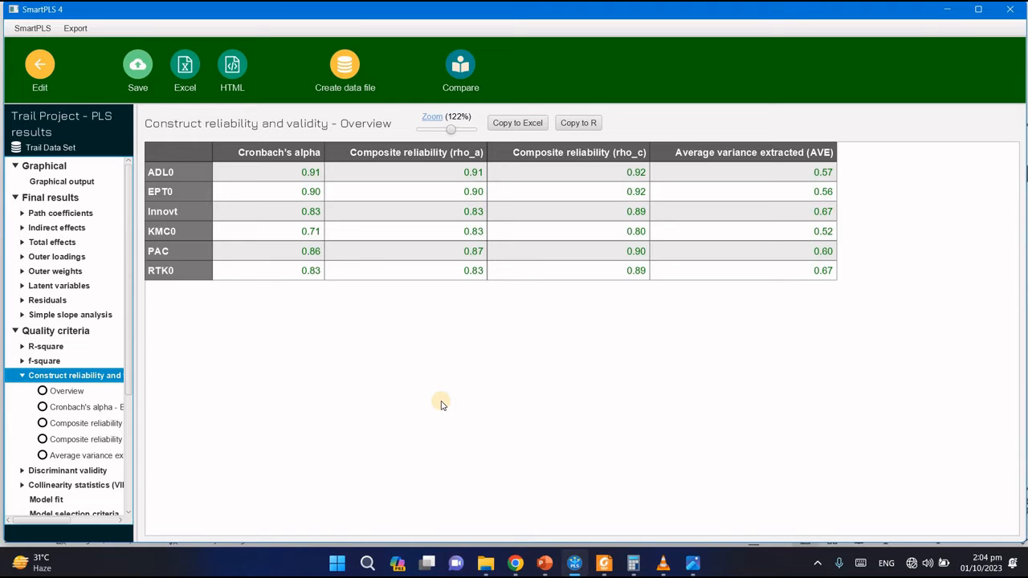
left_click(526, 324)
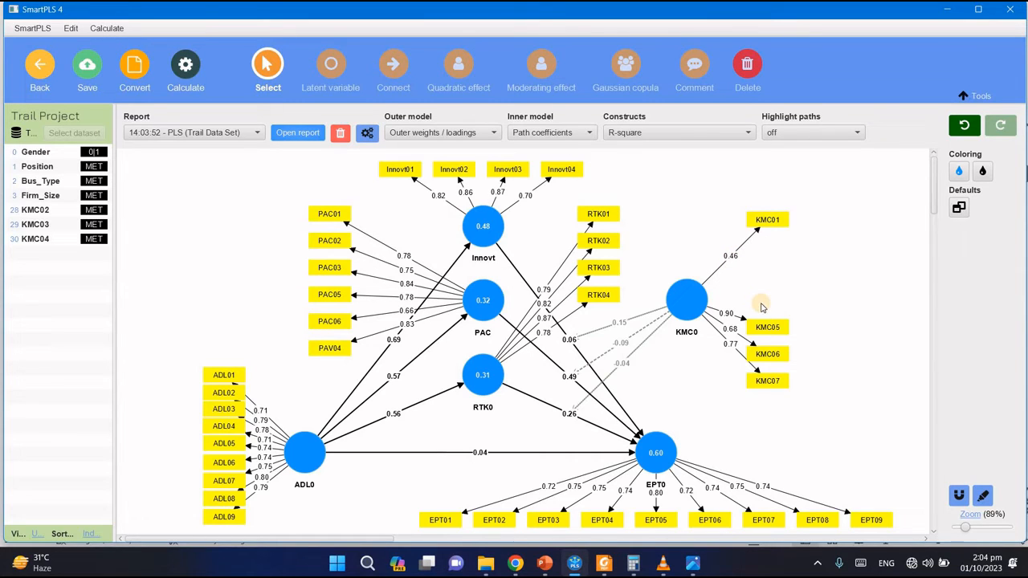
In the editable model, stack the KMC01, KMC05, KMC06 and KMC07 indicators closely in one column to the right of KMC0, centred on it
left_click_drag(763, 326, 767, 248)
left_click_drag(774, 351, 769, 274)
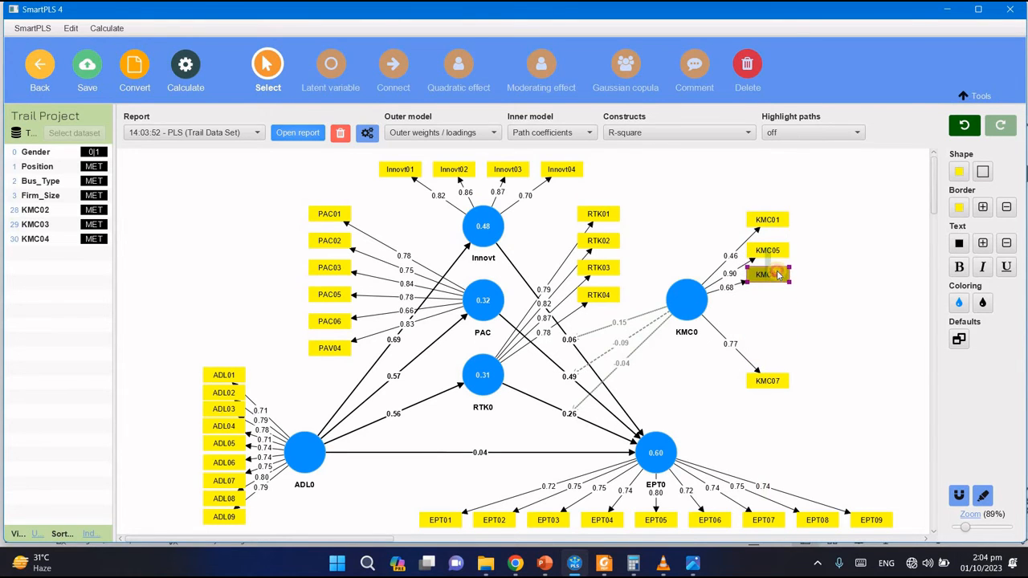
left_click(761, 224)
left_click_drag(762, 229, 763, 240)
left_click_drag(770, 277, 770, 270)
mouse_move(775, 381)
left_mouse_down()
mouse_move(780, 289)
mouse_move(768, 293)
left_mouse_up()
mouse_move(803, 218)
left_mouse_down()
mouse_move(773, 279)
mouse_move(775, 329)
left_mouse_up()
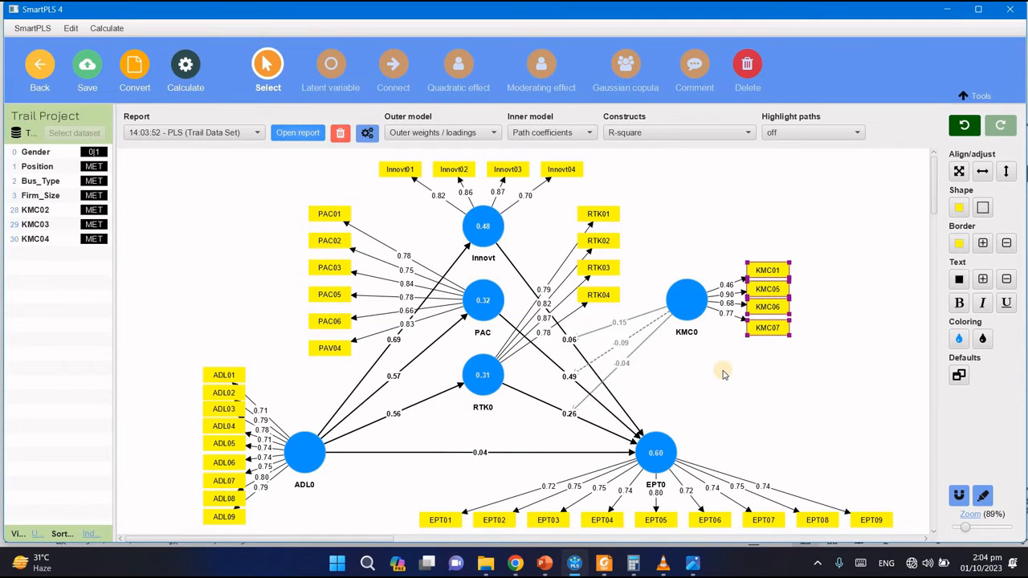
Reopen the report and review the outer loadings matrix for the remaining KMC0 indicators
left_click(308, 134)
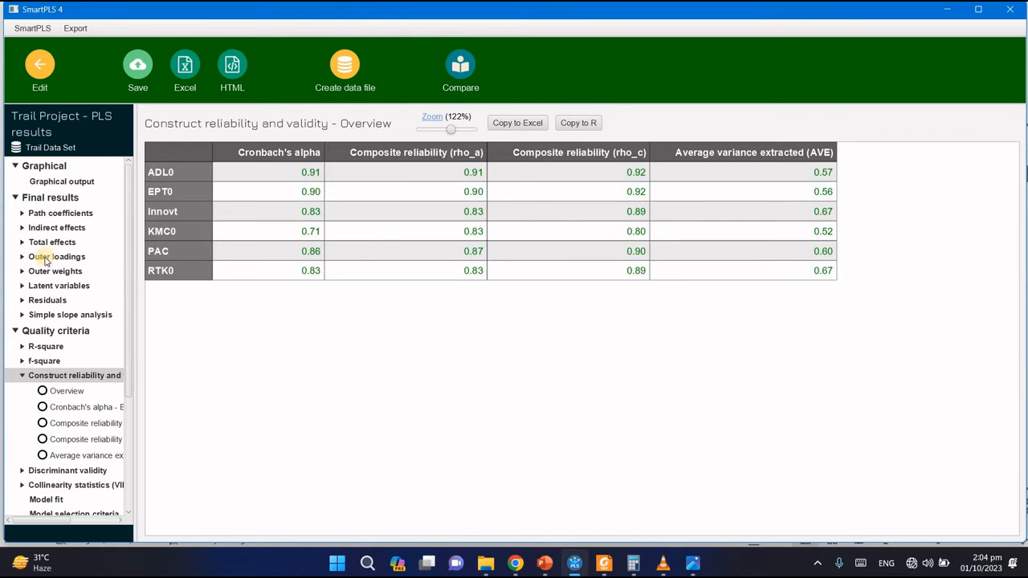
left_click(49, 256)
scroll(372, 345, "down", 5)
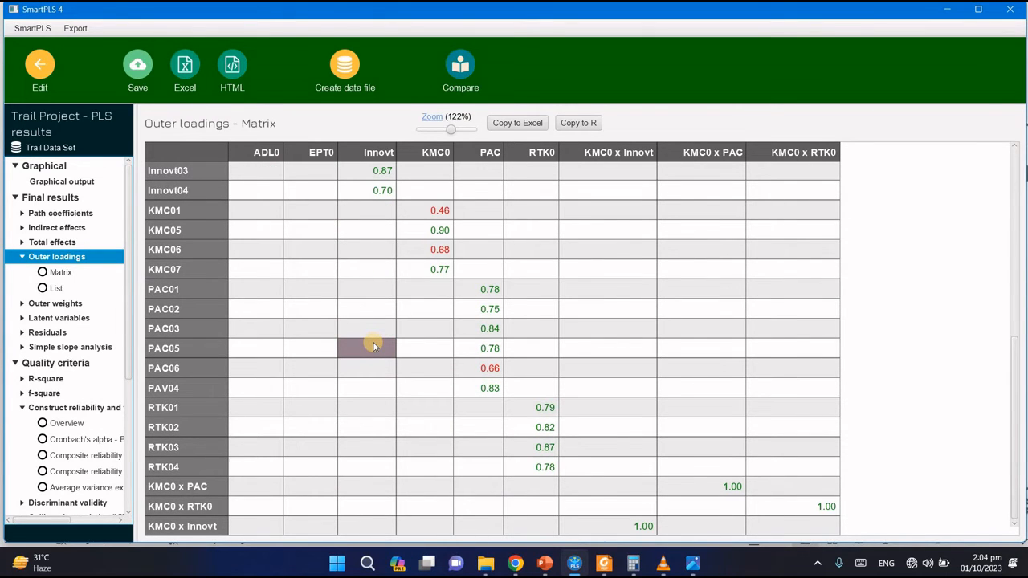
Review the construct reliability and validity overview plus the rho_a composite reliability and average variance extracted bar charts
left_click(64, 422)
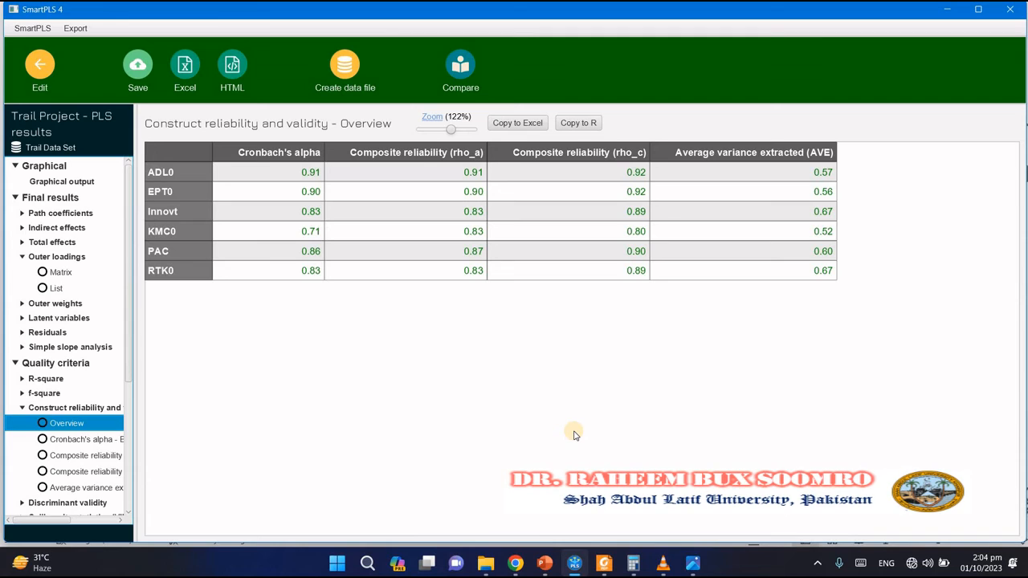
left_click(69, 457)
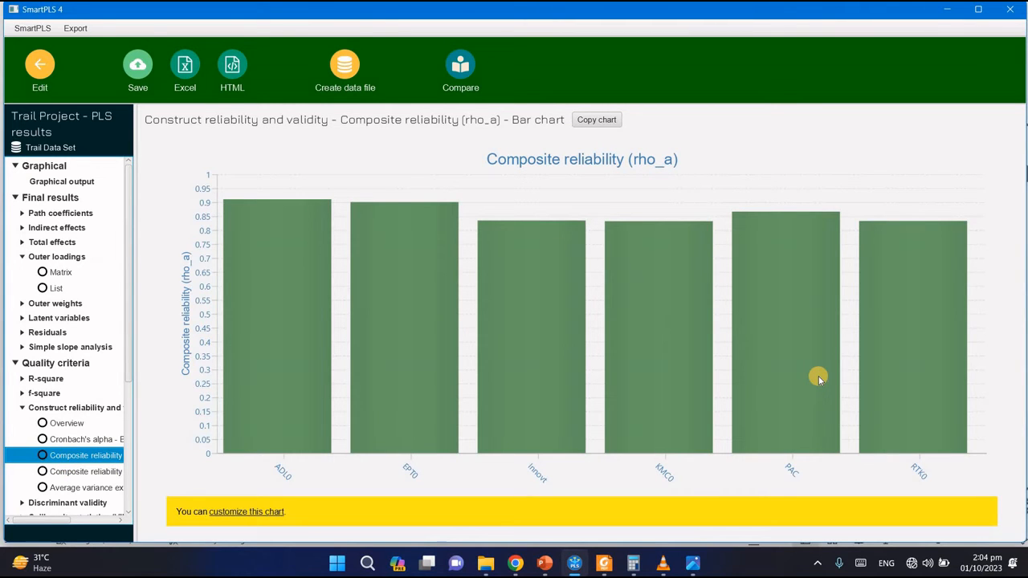
left_click(85, 489)
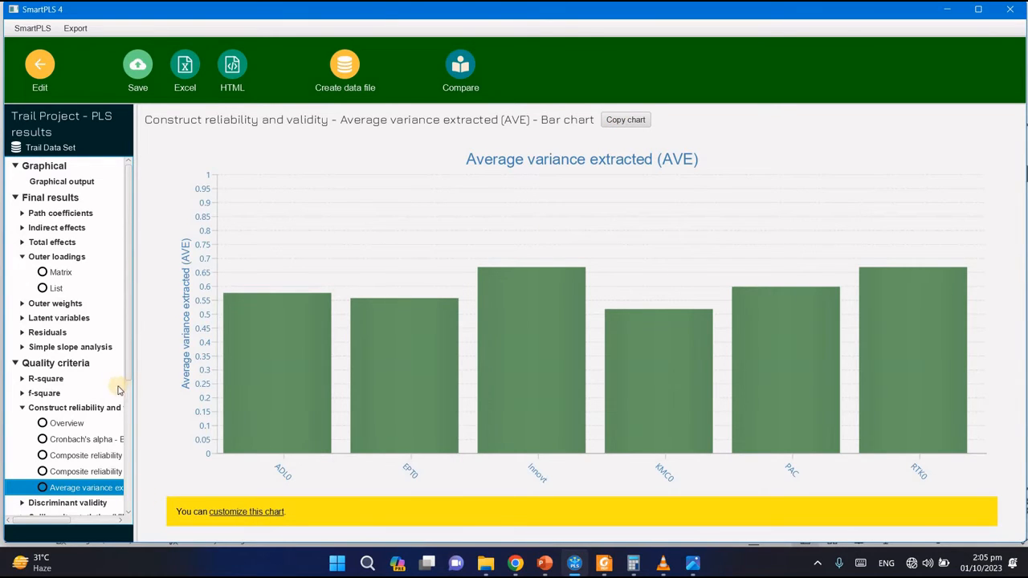
left_click(44, 410)
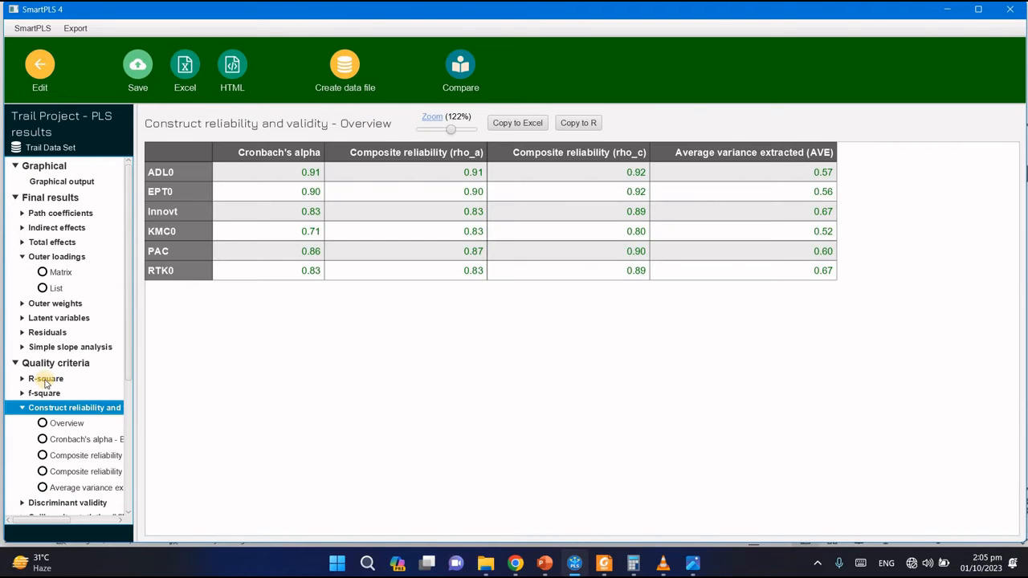
Review the R-square overview and the f-square results as matrix, list and bar chart, and collapse the R-square results
left_click(46, 380)
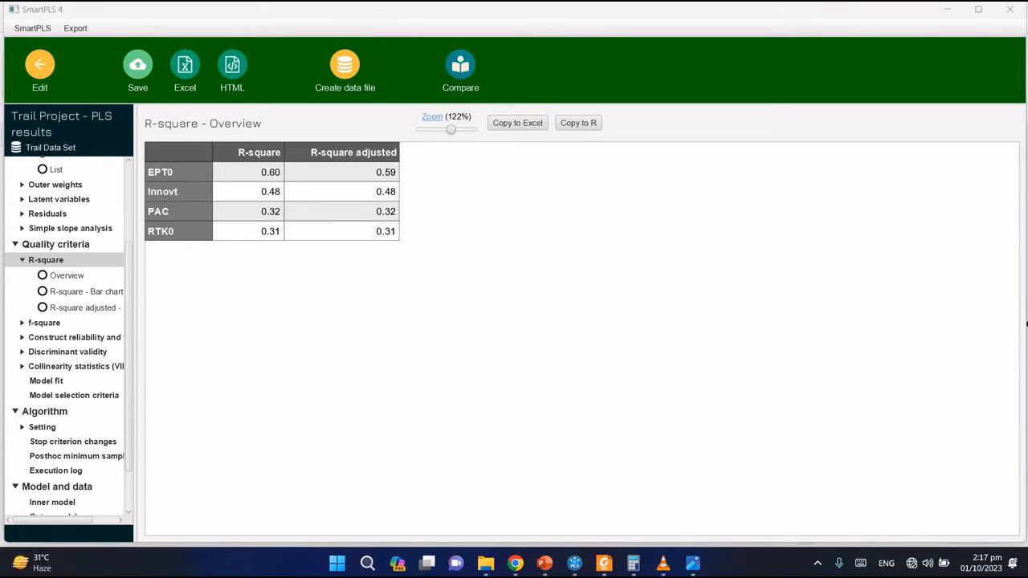
left_click(57, 327)
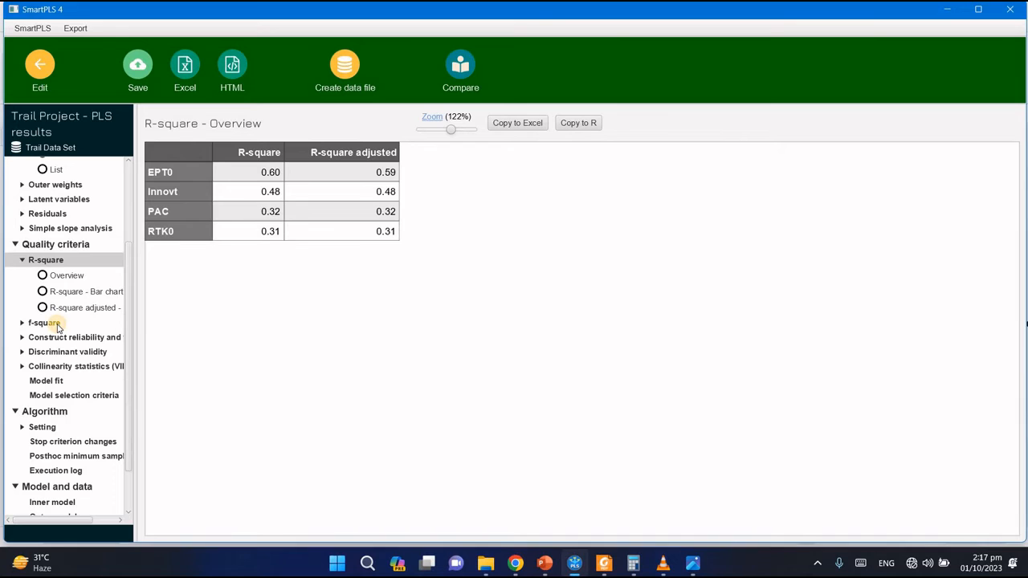
left_click(57, 326)
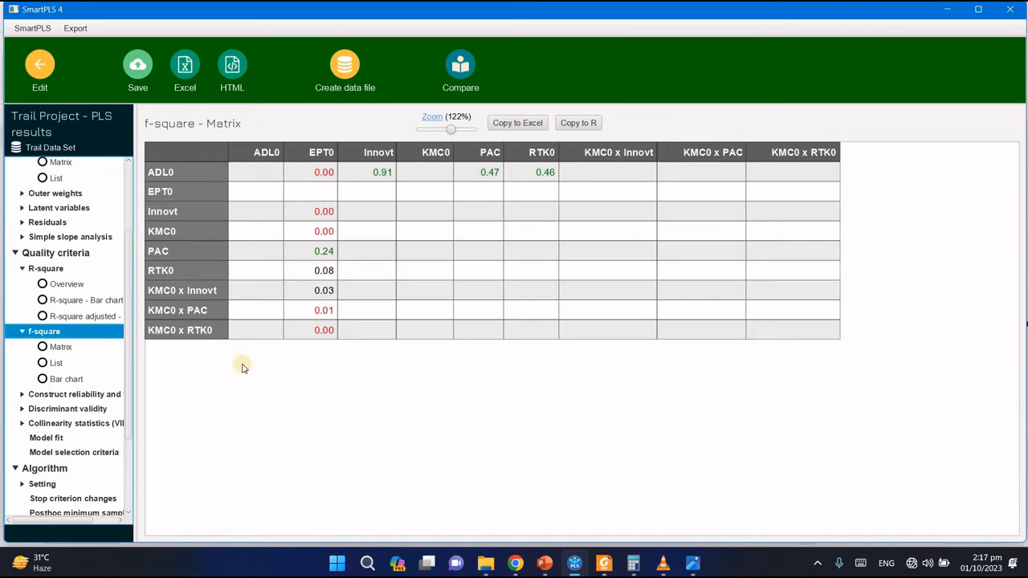
left_click(56, 366)
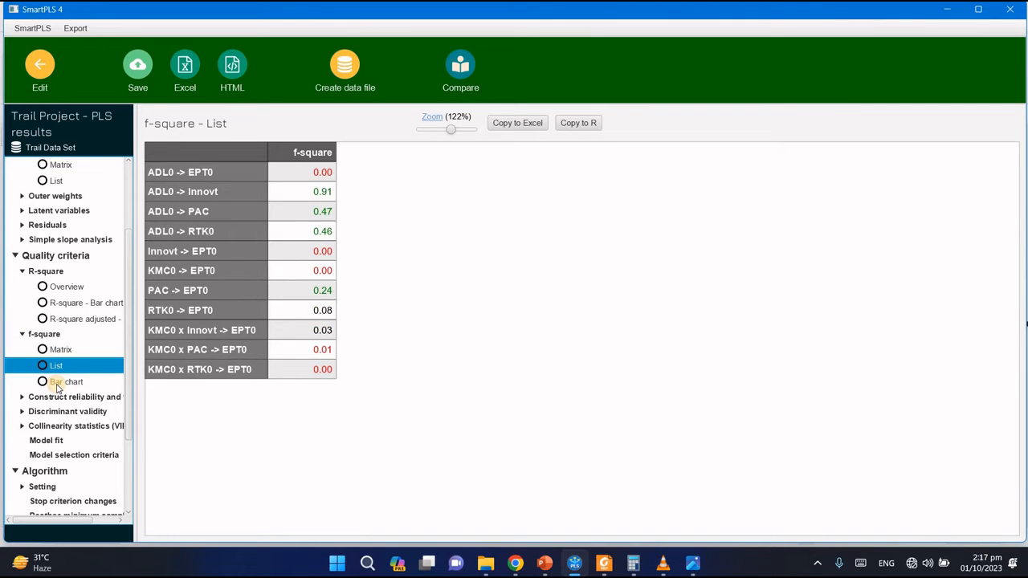
left_click(57, 386)
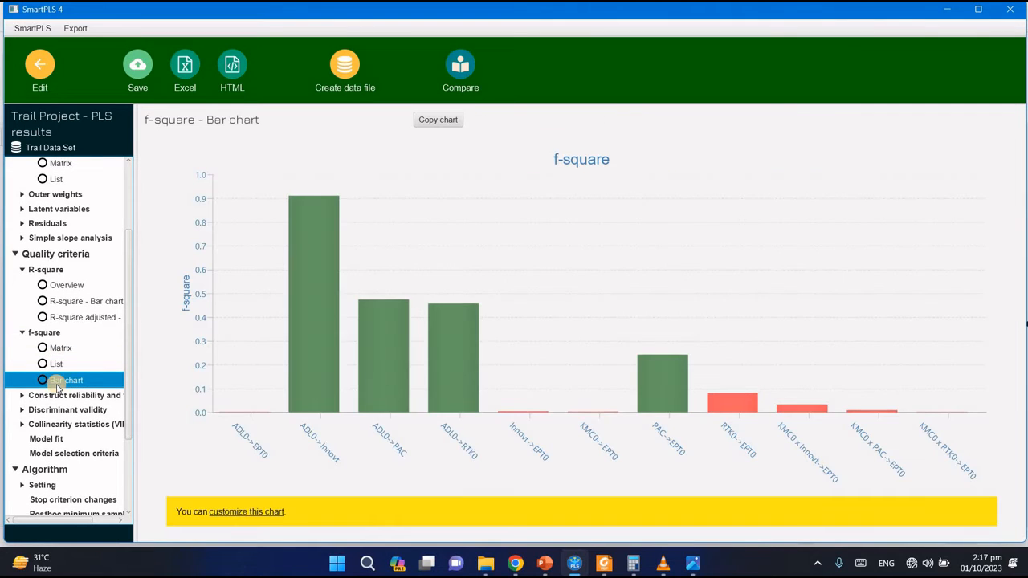
left_click(21, 335)
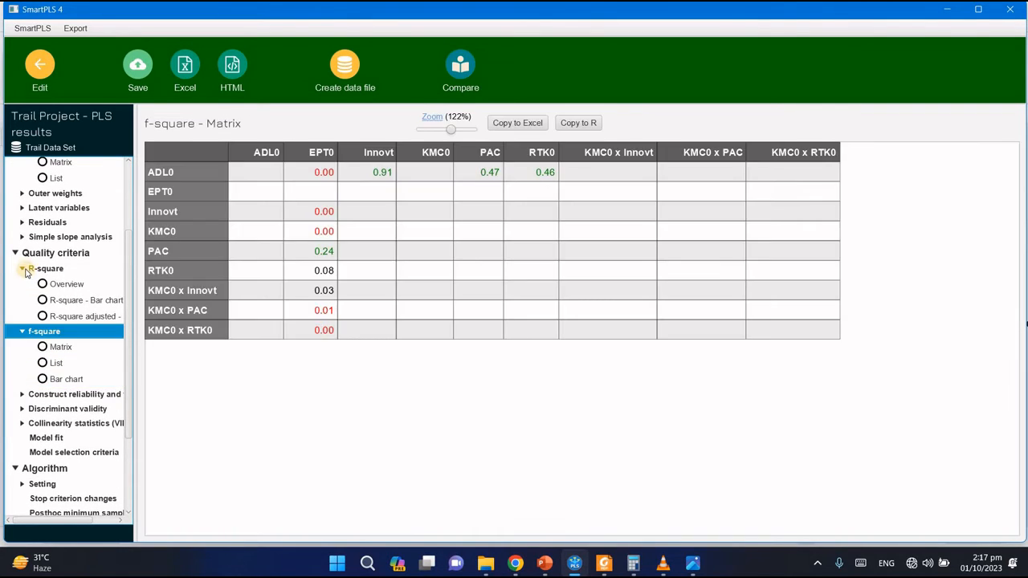
left_click(21, 270)
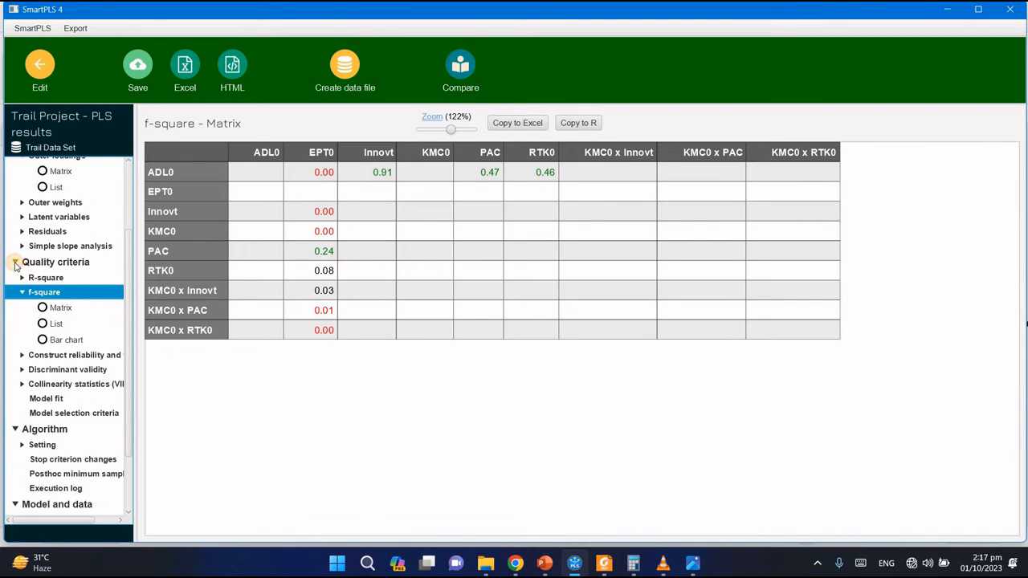
left_click(17, 263)
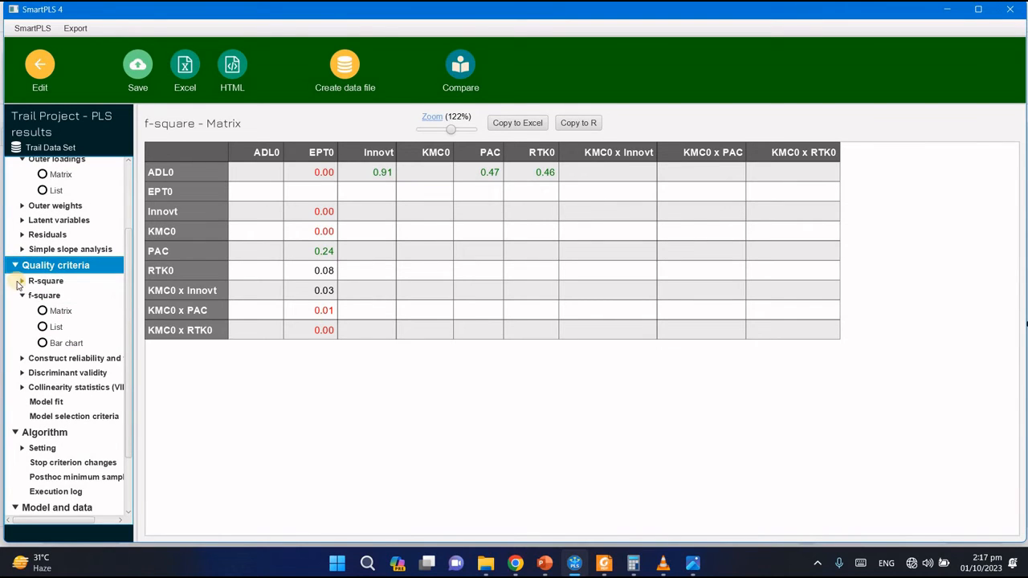
Examine discriminant validity in the heterotrait-monotrait ratio matrix and the Fornell-Larcker table, singling out the ADL0 diagonal value
left_click(46, 372)
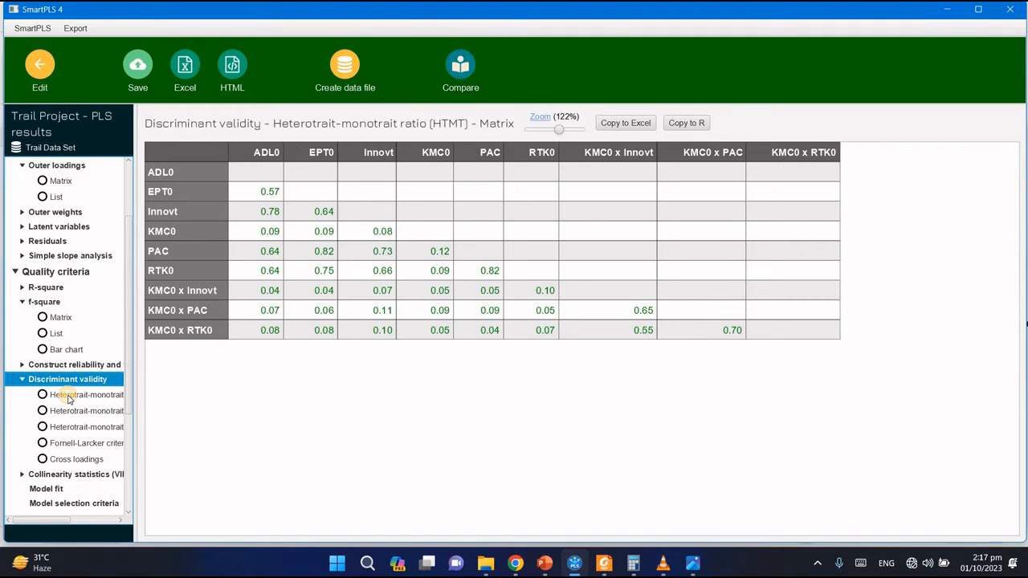
left_click(68, 395)
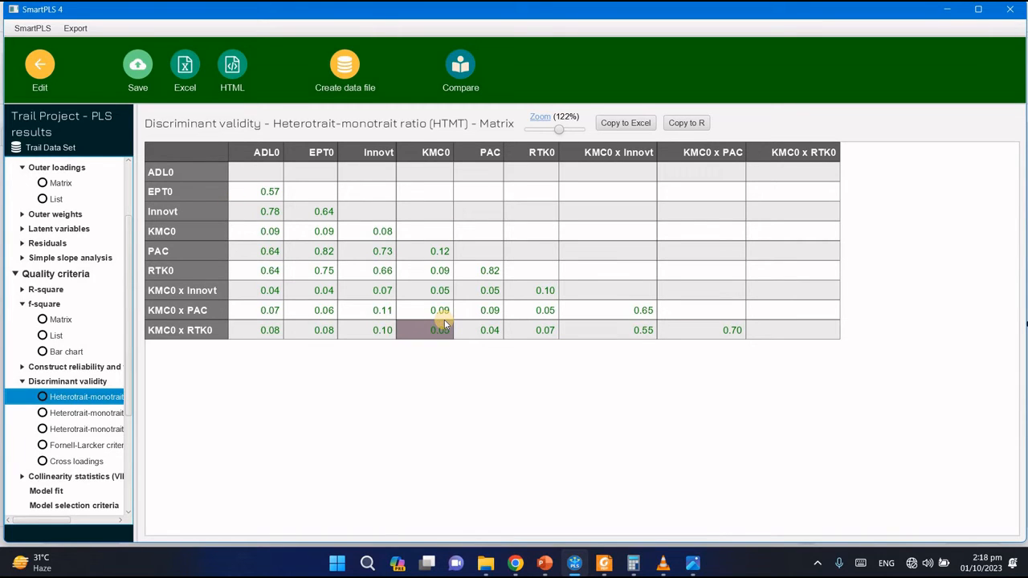
left_click(92, 448)
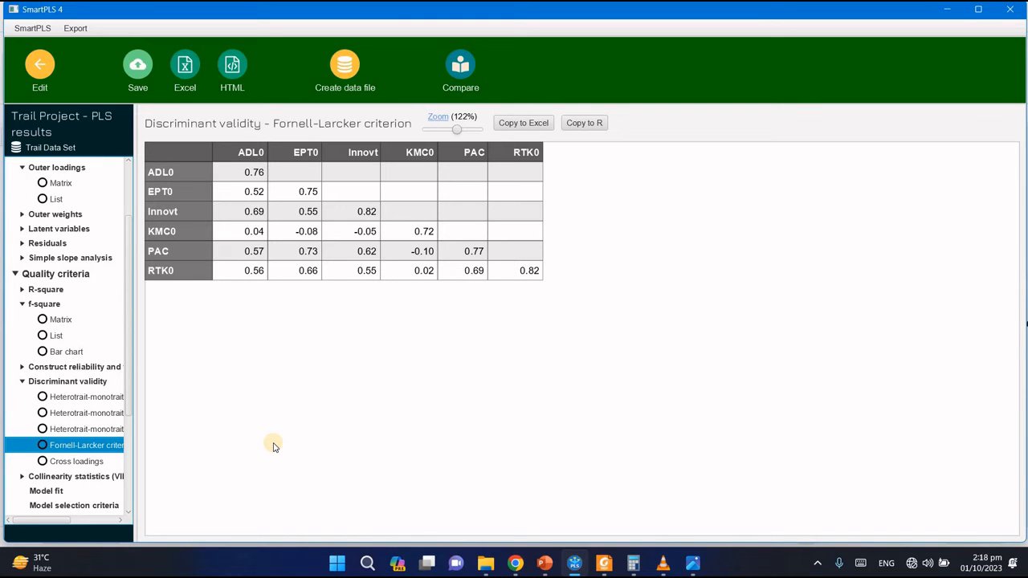
left_click(252, 172)
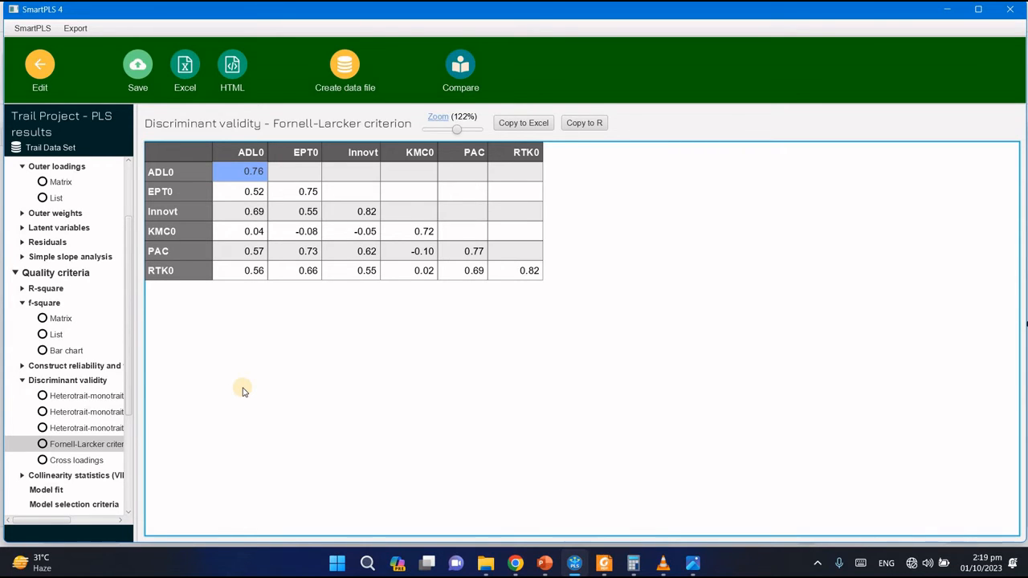
Look up ADL0's average variance extracted in the reliability overview and calculate the square root of 0.57 in Calculator
left_click(69, 368)
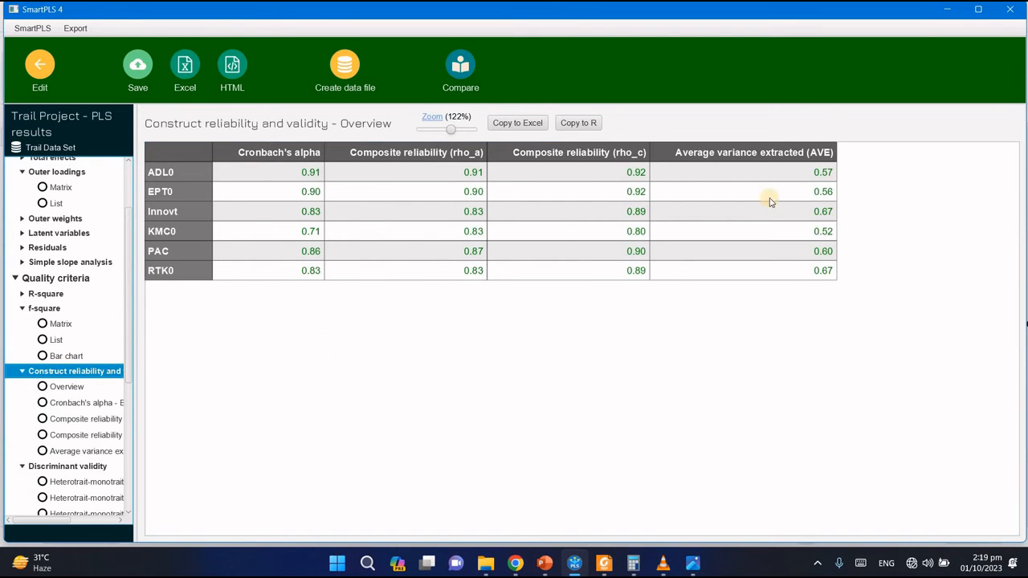
left_click(821, 171)
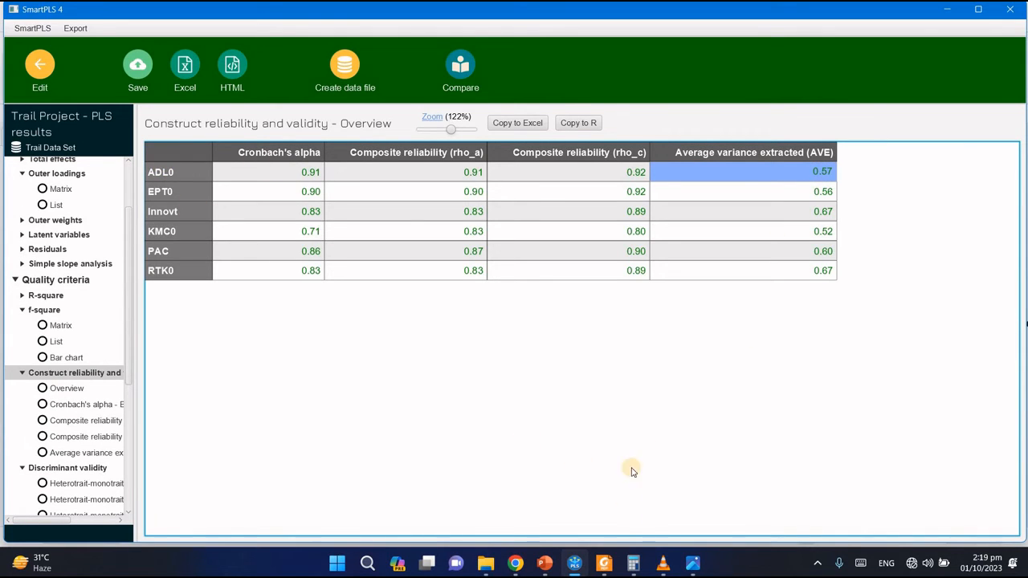
left_click(633, 563)
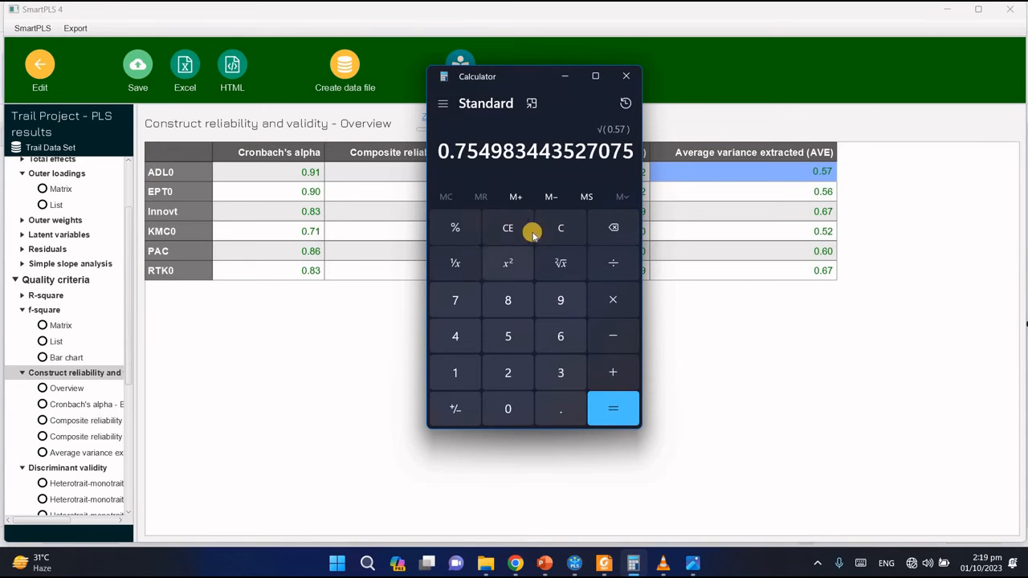
left_click(519, 408)
left_click(553, 409)
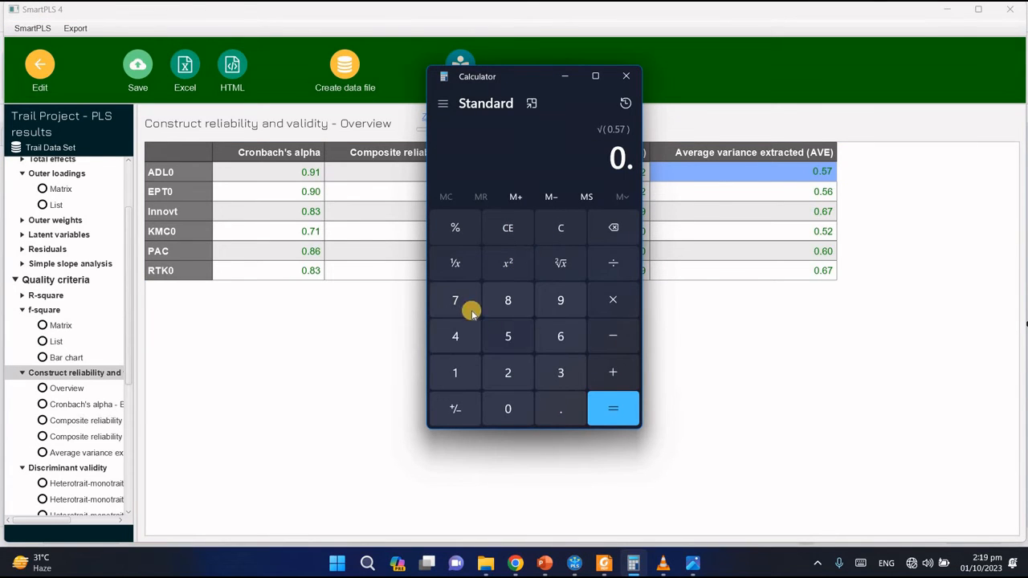
left_click(503, 331)
left_click(456, 301)
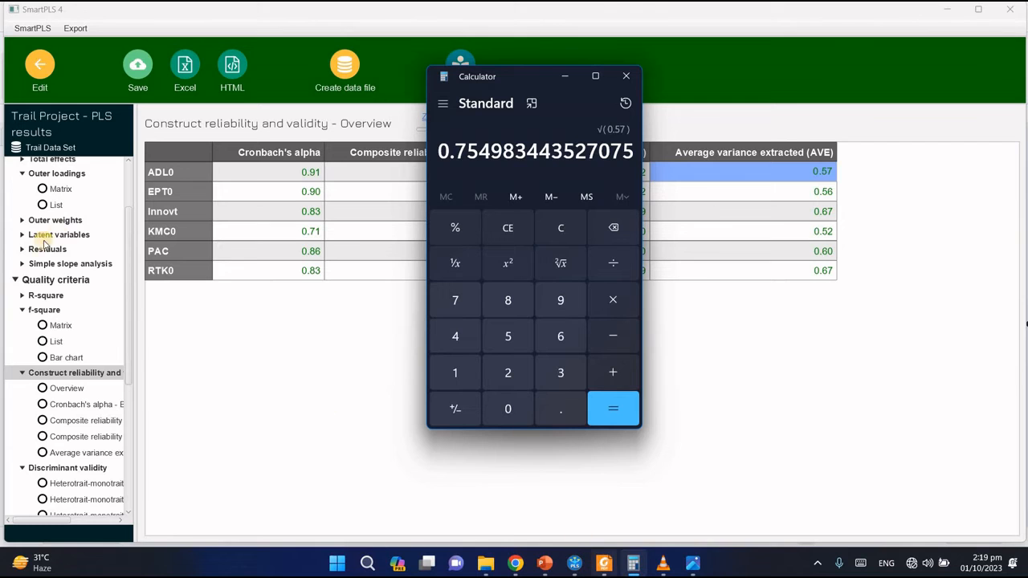
Compare the Fornell-Larcker diagonal with the calculated square root and the average variance extracted values in the reliability overview
left_click(75, 441)
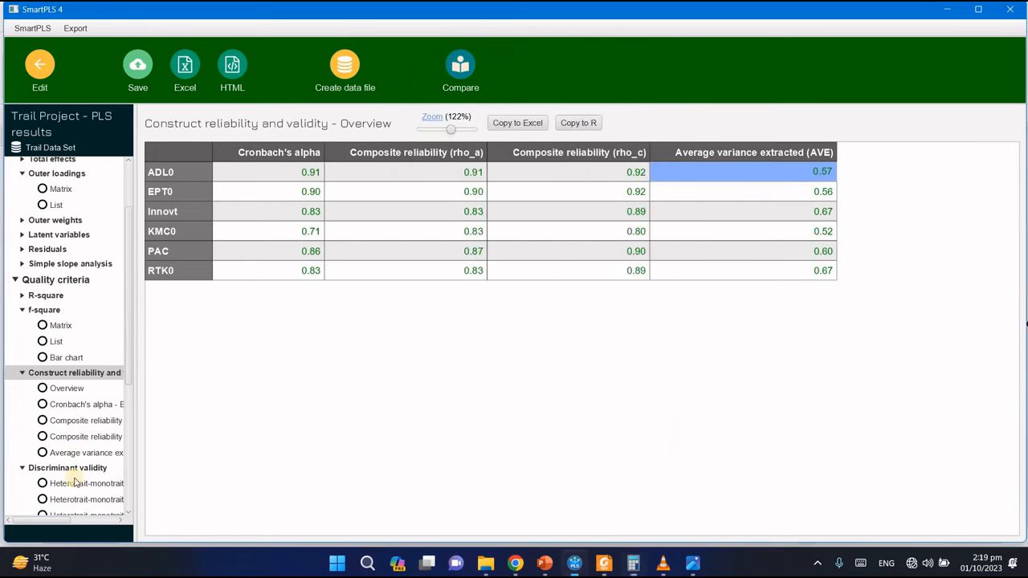
scroll(69, 450, "down", 3)
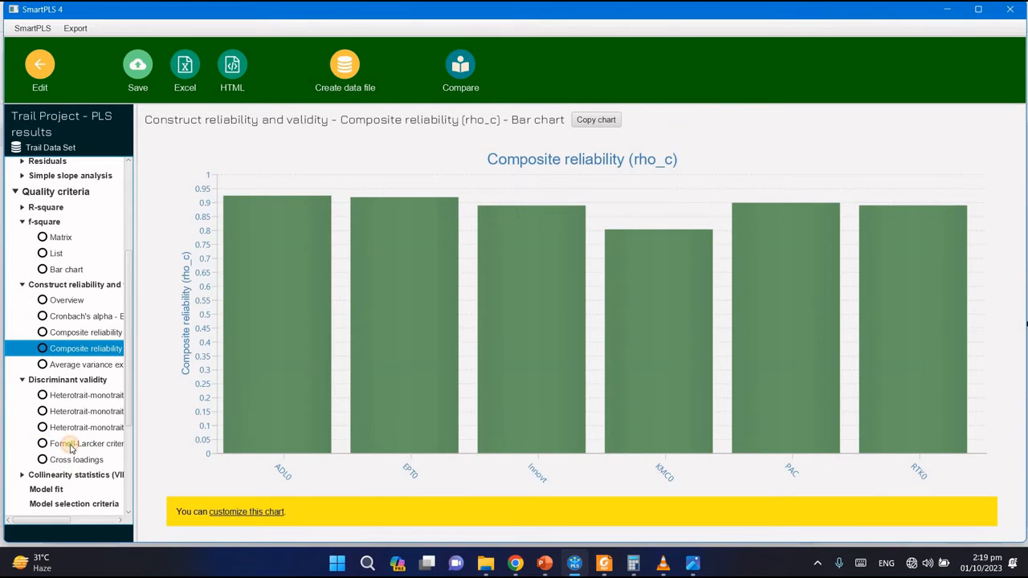
left_click(70, 444)
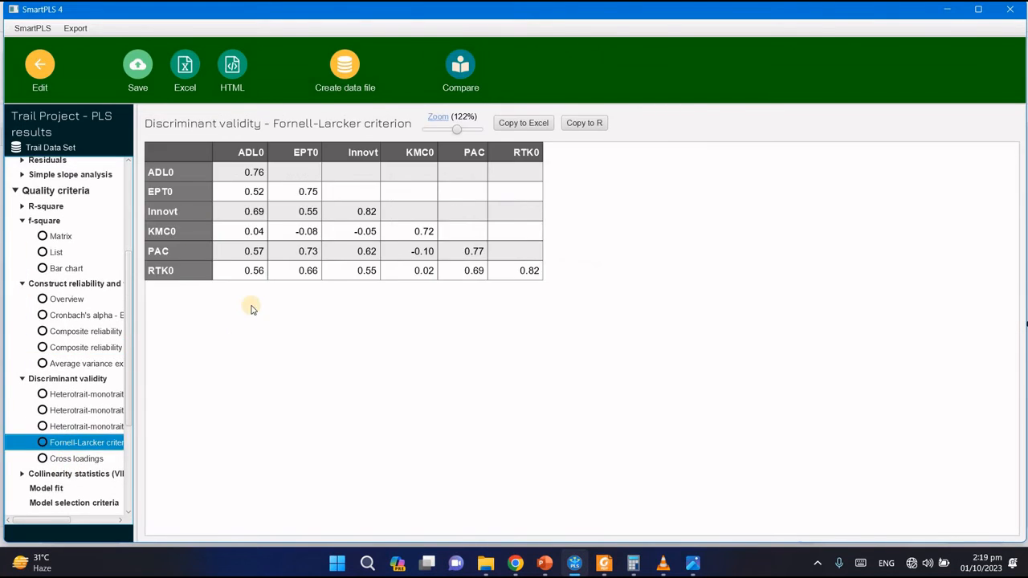
left_click(633, 564)
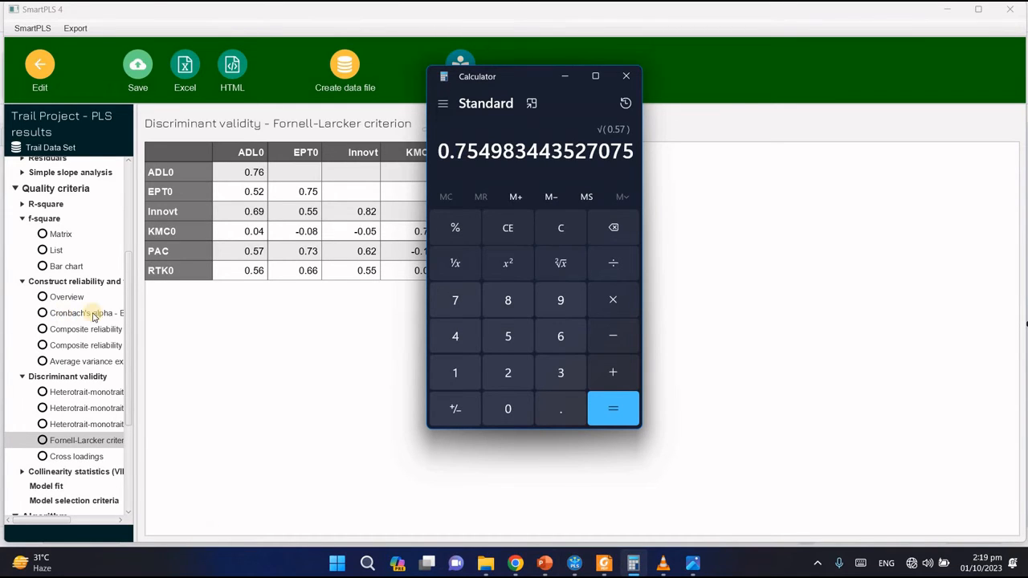
left_click(564, 75)
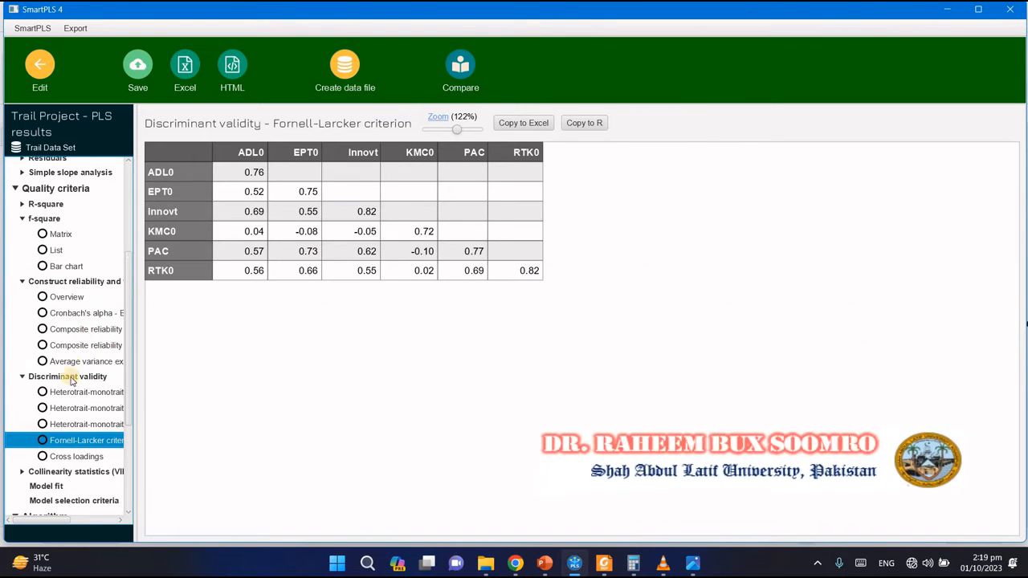
left_click(67, 314)
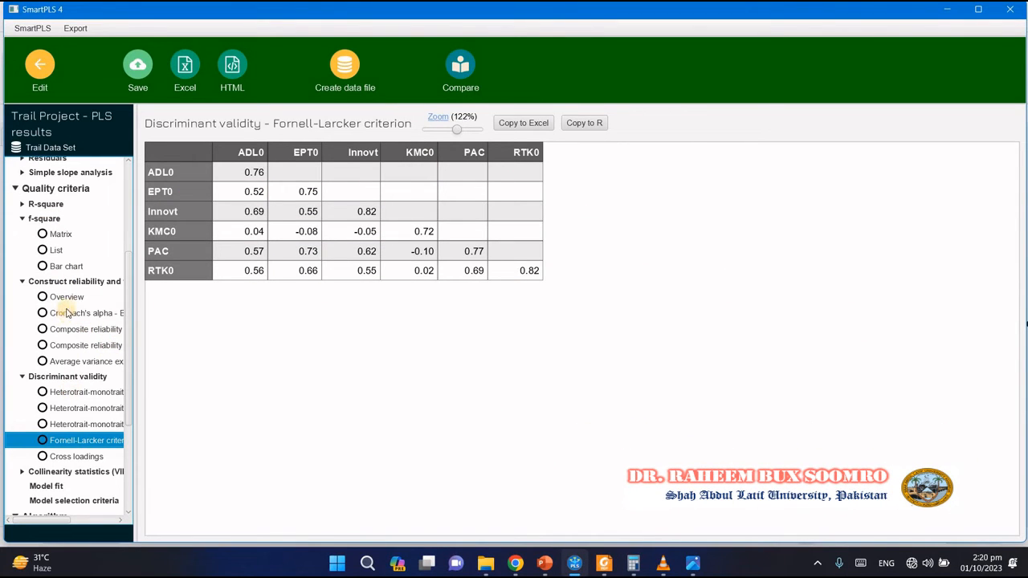
left_click(66, 298)
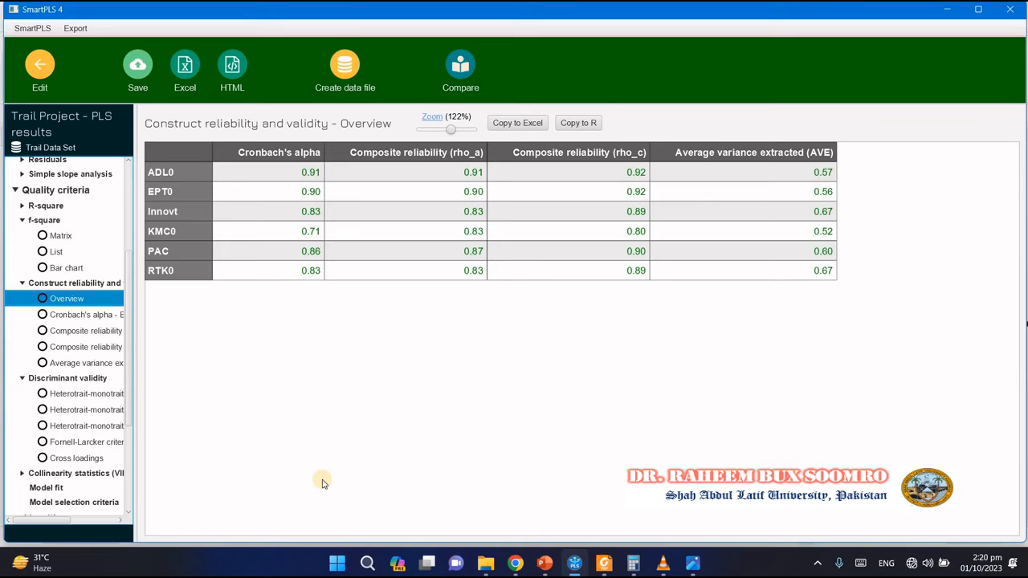
left_click(65, 443)
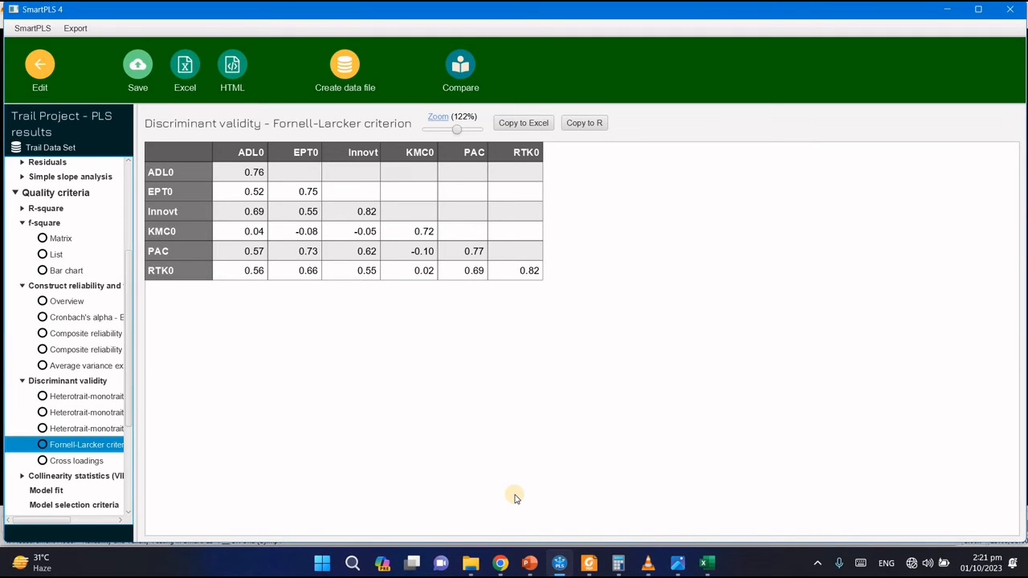
Capture the Fornell-Larcker criterion table with its heading as a screenshot and paste it into a blank Word document
key("shift+super+s")
left_click_drag(554, 286, 134, 98)
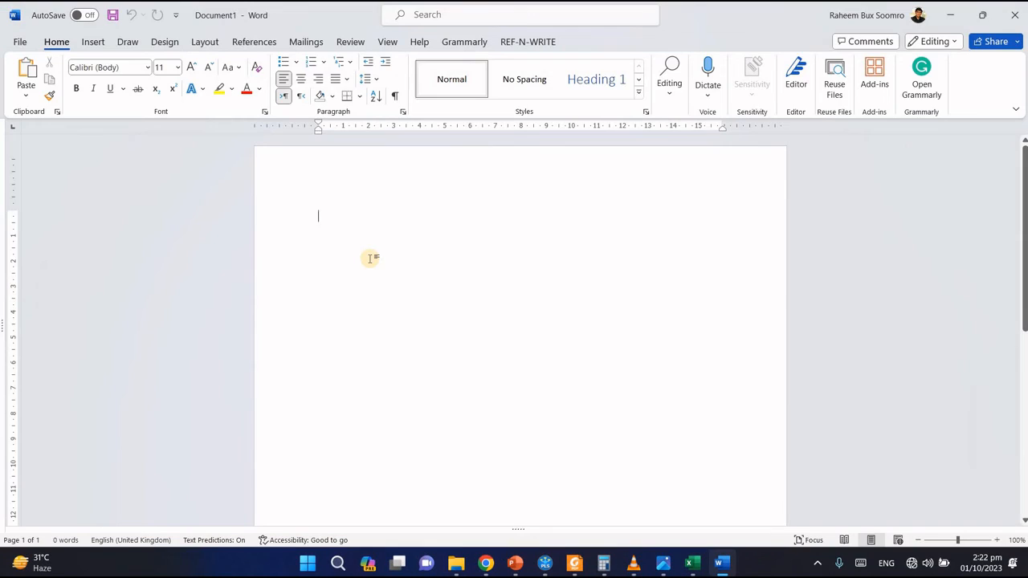
key("ctrl+v")
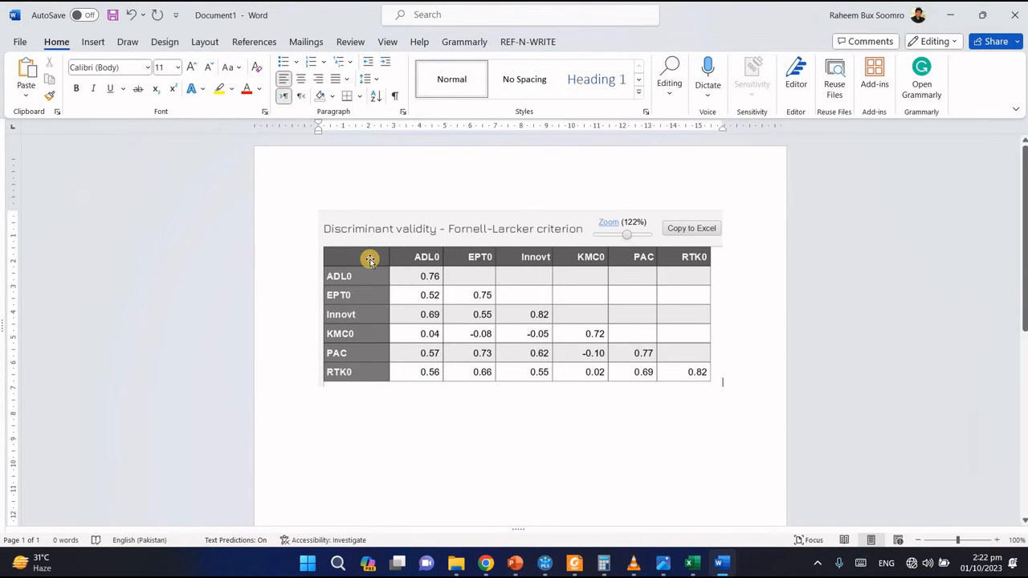
Draw a red ink loop around the diagonal values of the Fornell-Larcker table, from ADL0 to RTK0
left_click(126, 42)
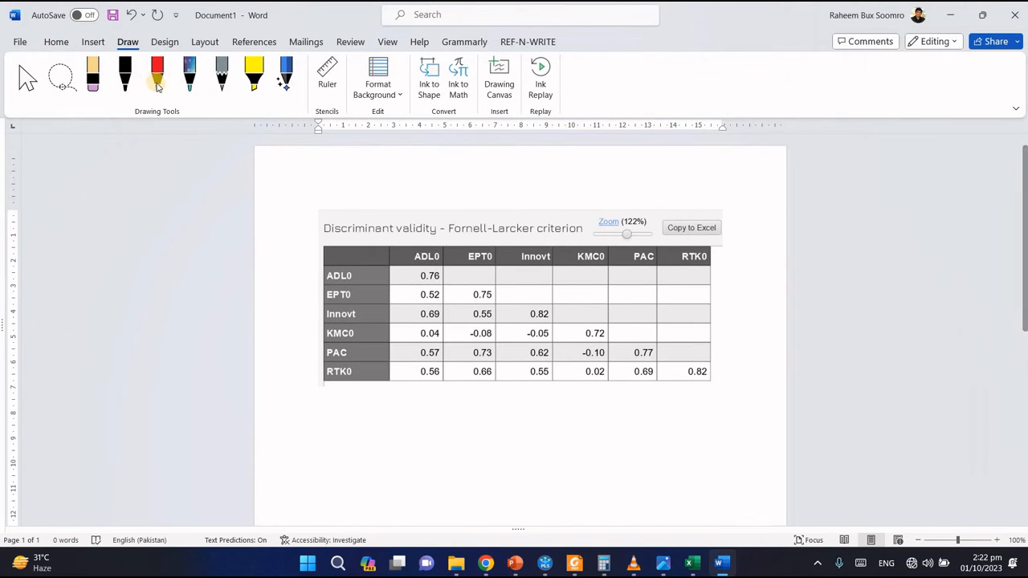
left_click(157, 95)
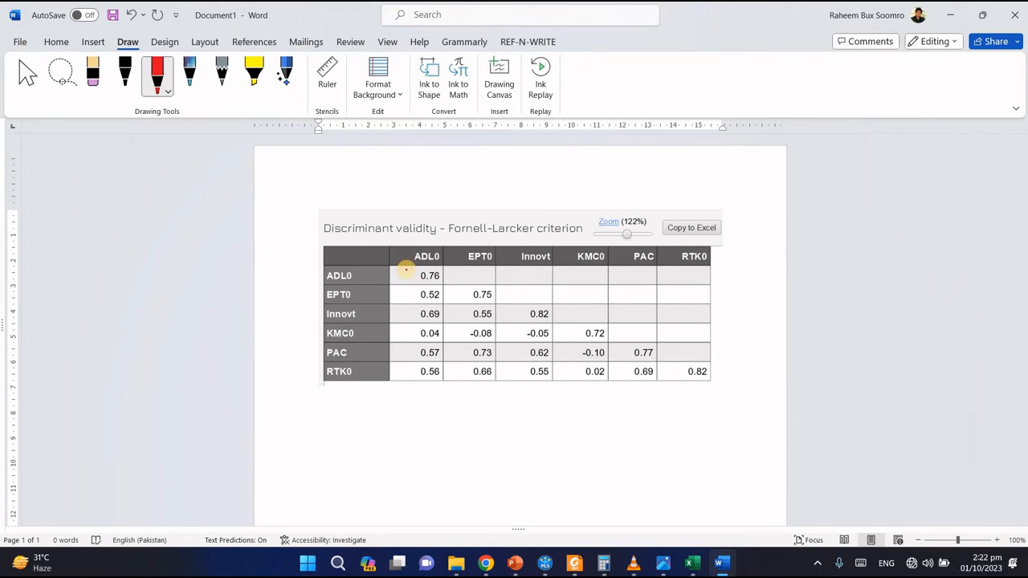
mouse_move(409, 269)
left_mouse_down()
mouse_move(577, 310)
mouse_move(715, 374)
mouse_move(666, 371)
mouse_move(577, 340)
left_mouse_up()
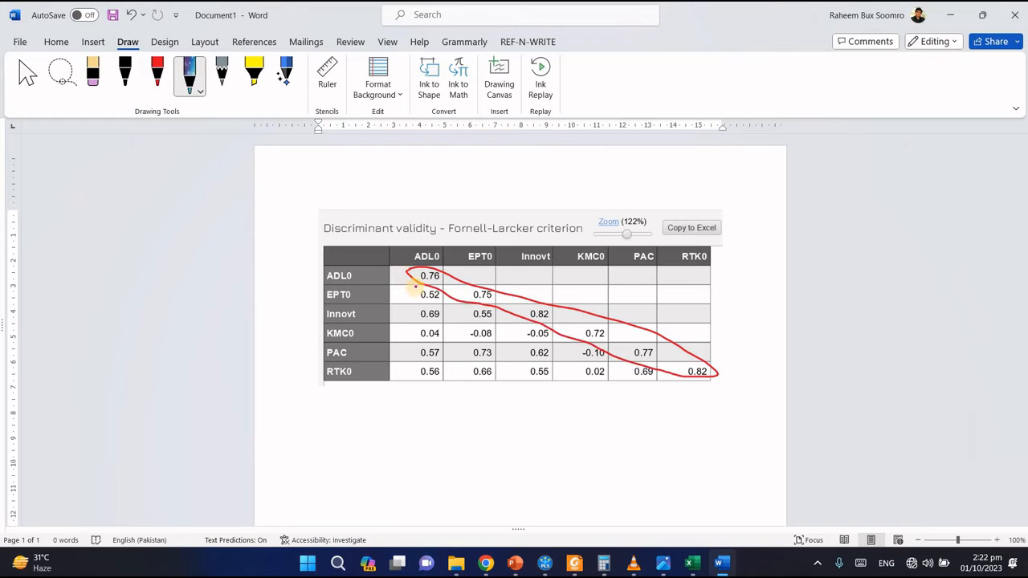
Circle the ADL0 column and ADL0 row with the multicoloured galaxy pen, and mark the RTK0 diagonal value
mouse_move(404, 266)
left_mouse_down()
mouse_move(439, 287)
mouse_move(438, 377)
left_mouse_up()
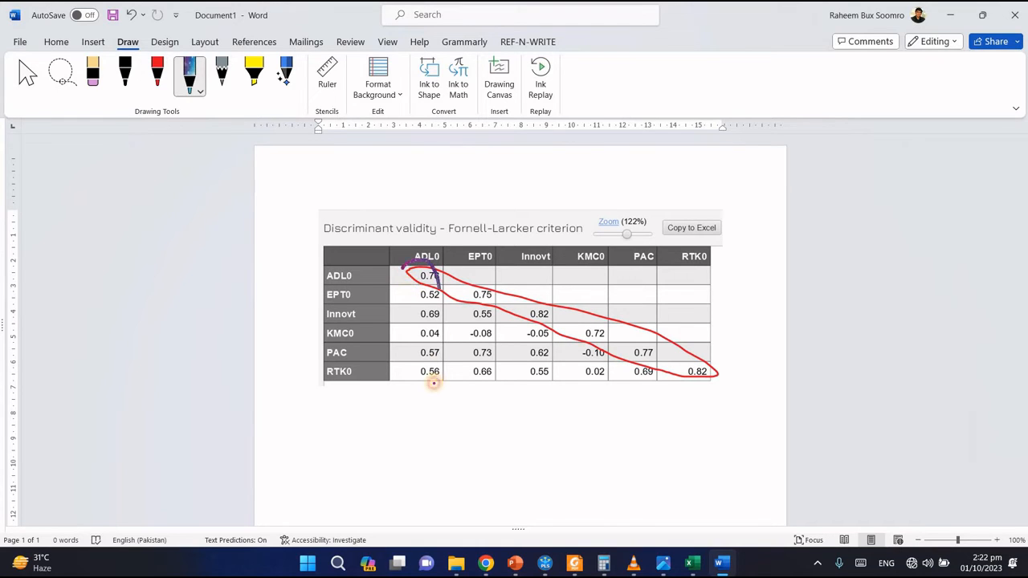
left_click_drag(401, 306, 404, 265)
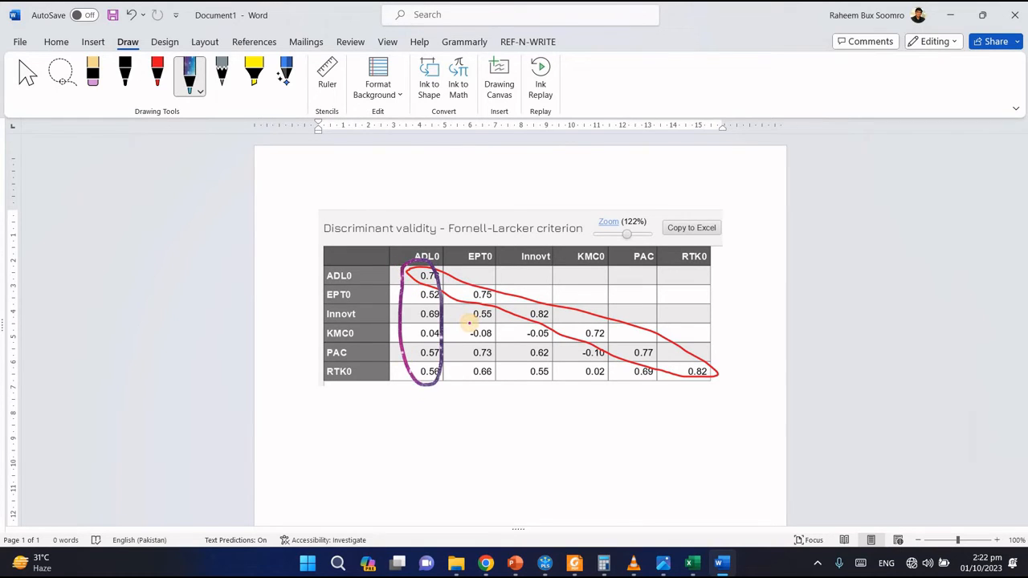
left_click_drag(460, 266, 730, 268)
left_click_drag(606, 279, 436, 278)
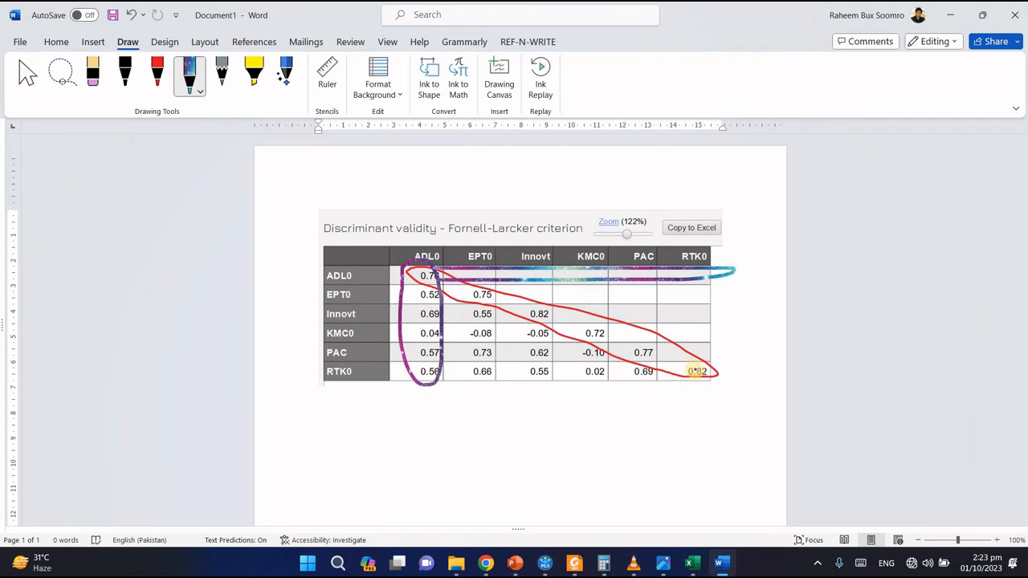
left_click_drag(713, 375, 697, 377)
Undo all the ink annotations on the Fornell-Larcker table
key("ctrl+z")
key("ctrl+z")
key("ctrl+z")
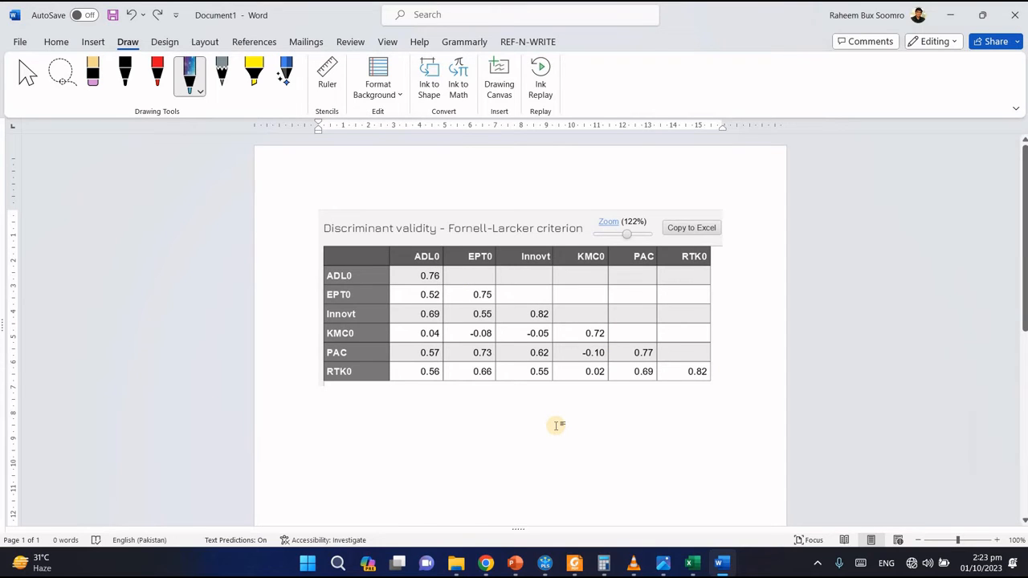
Copy the discriminant validity cross loadings table from SmartPLS and paste it at D5 on Sheet2 in Excel
left_click(545, 562)
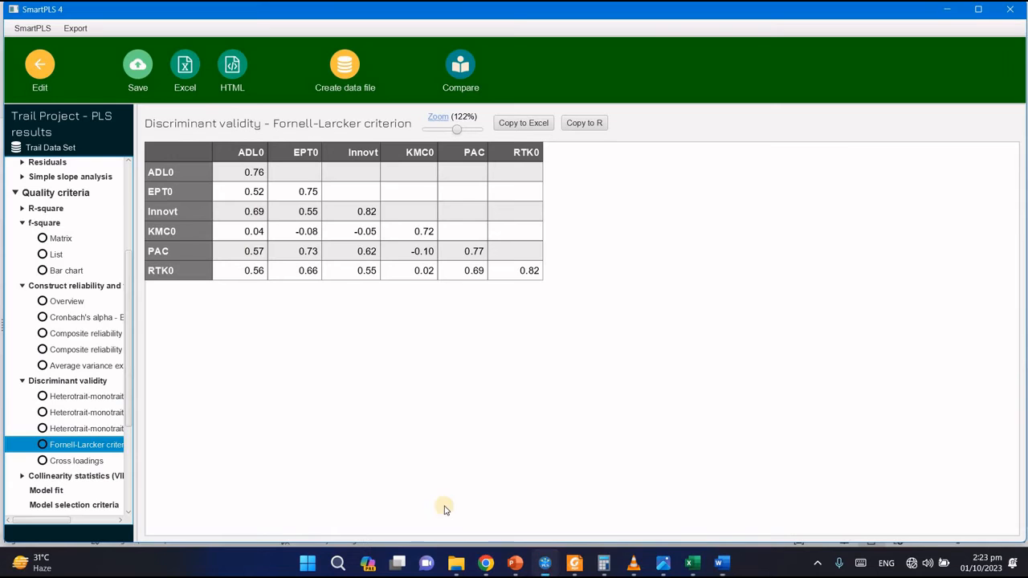
left_click(77, 461)
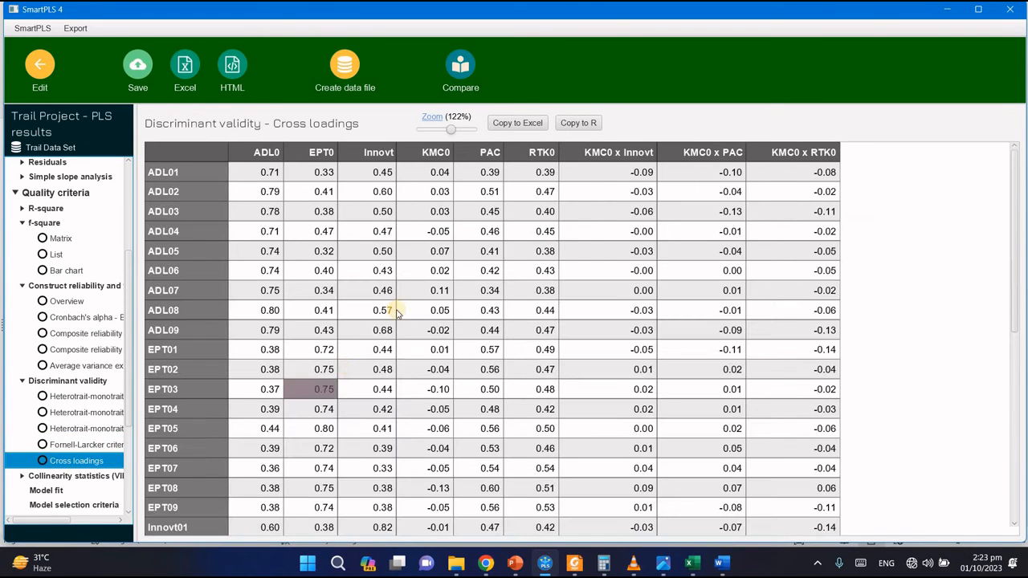
left_click(519, 125)
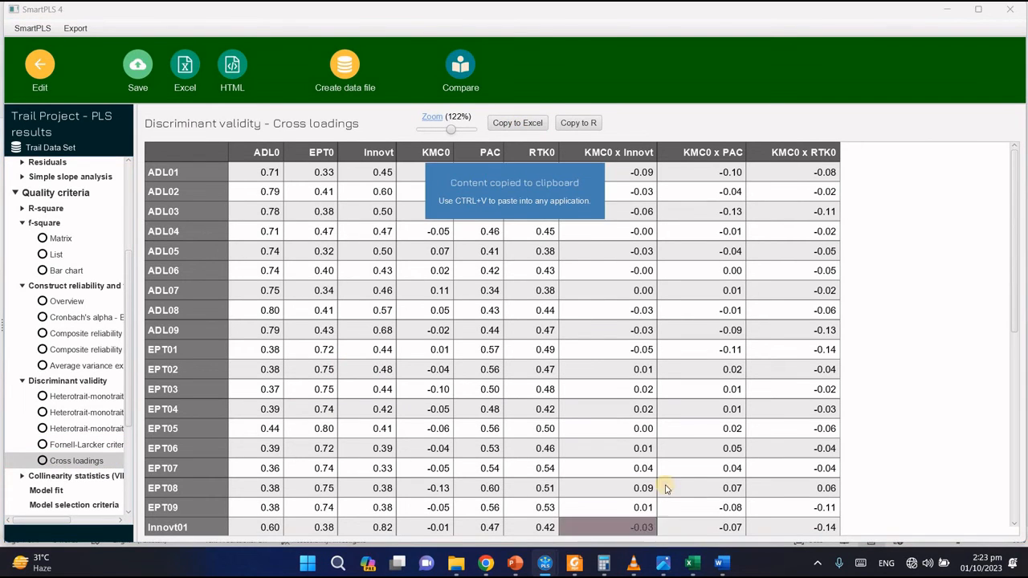
left_click(693, 565)
key("ctrl+v")
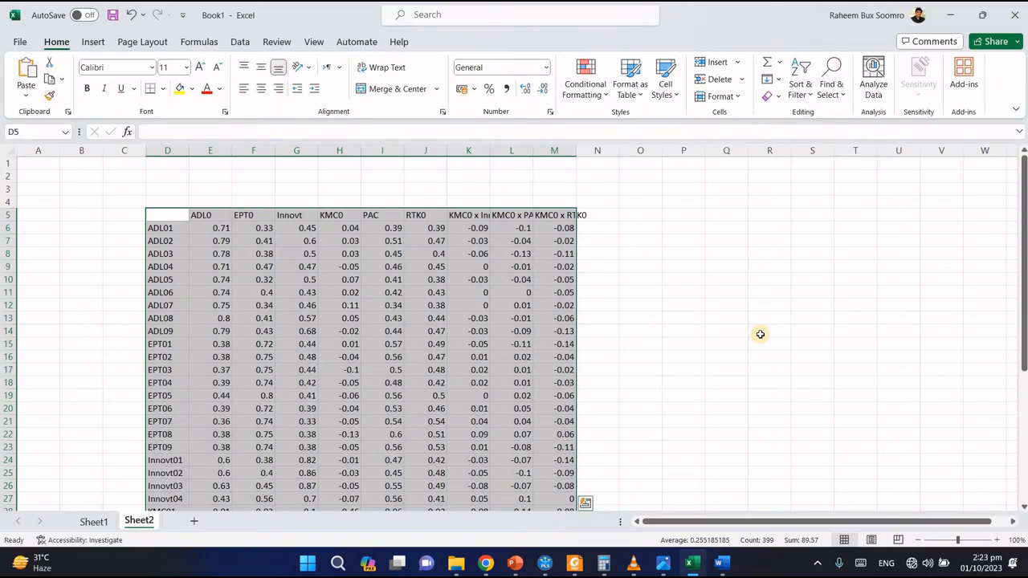
scroll(760, 335, "down", 2)
scroll(760, 334, "up", 3)
Apply yellow fill to empty cell R14 and to the ADL0 loadings of ADL01 to ADL07
left_click(760, 332)
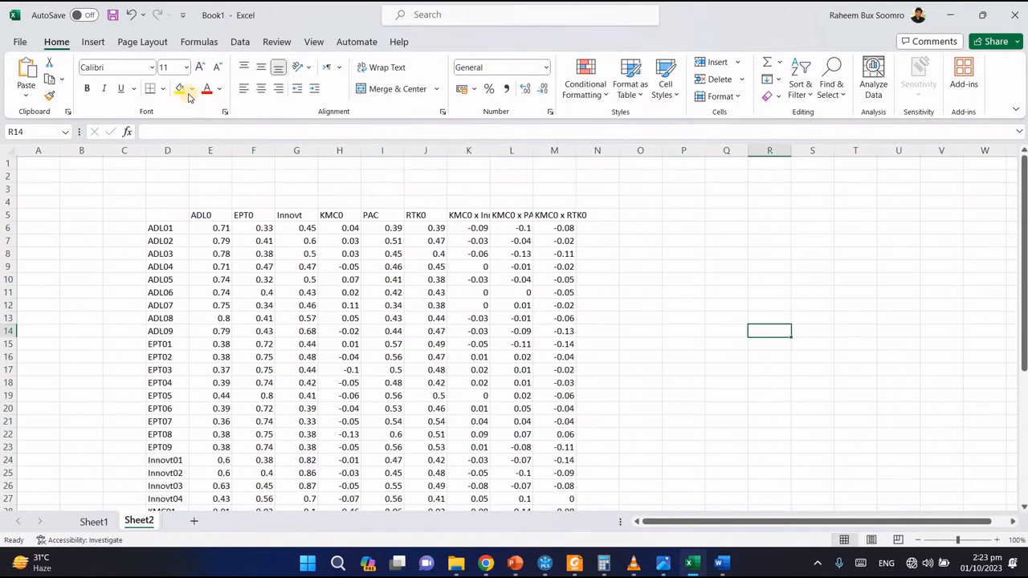
left_click(179, 88)
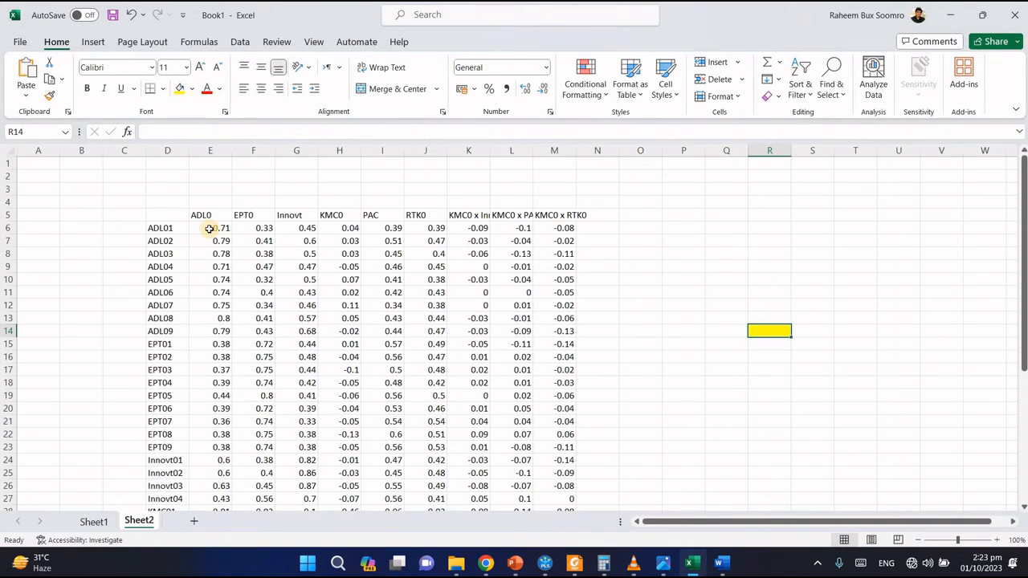
left_click_drag(208, 229, 213, 303)
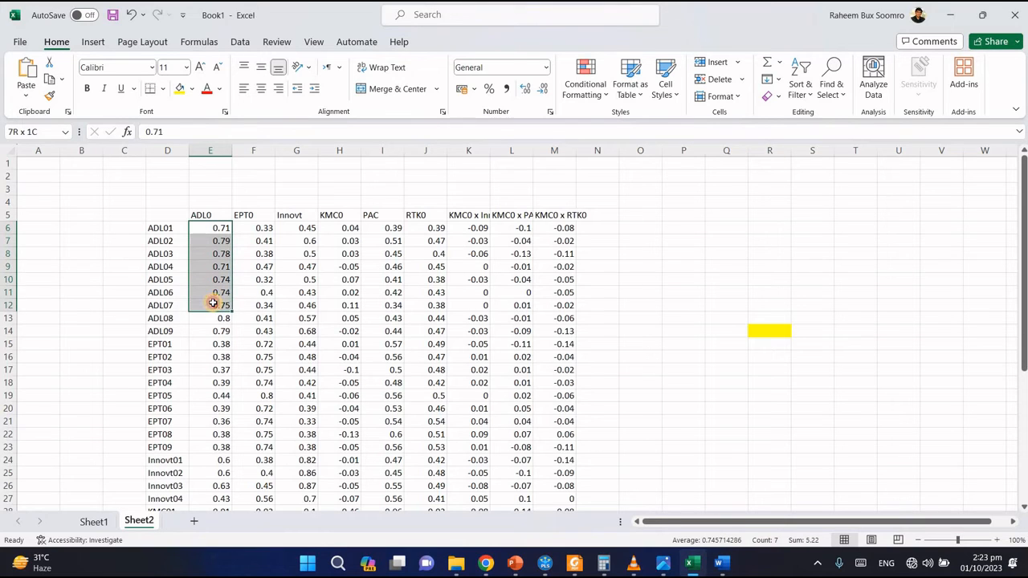
left_click(179, 88)
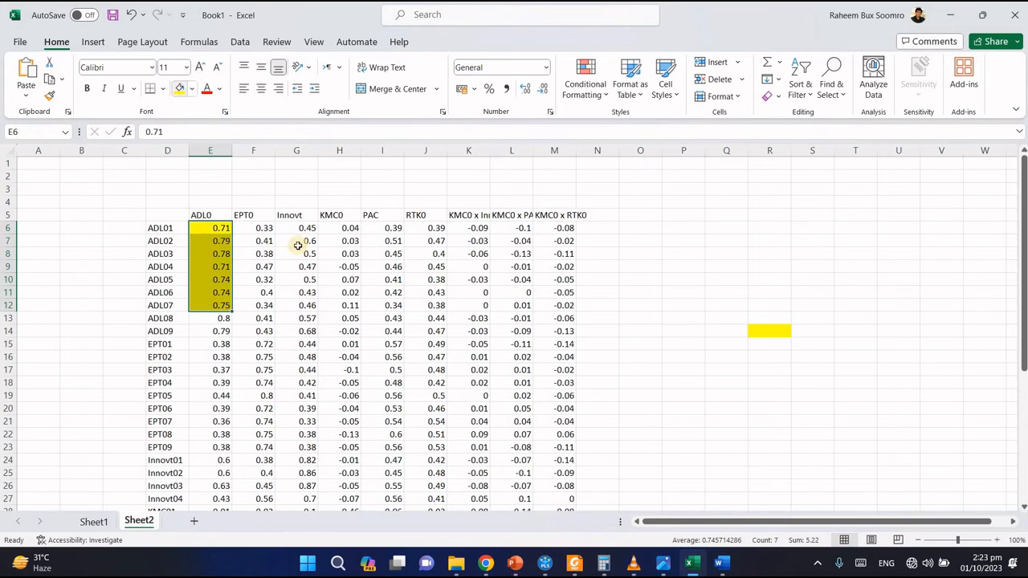
Compare the ADL items' loadings on ADL0 with their cross loadings on the other constructs
left_click(426, 330)
left_click_drag(253, 229, 549, 307)
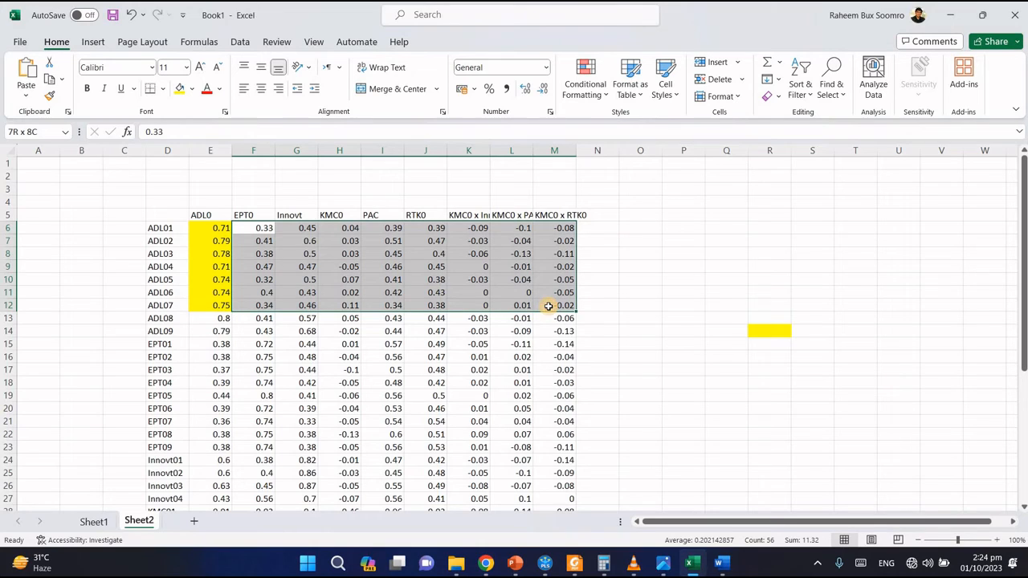
left_click_drag(548, 306, 549, 306)
left_click(474, 344)
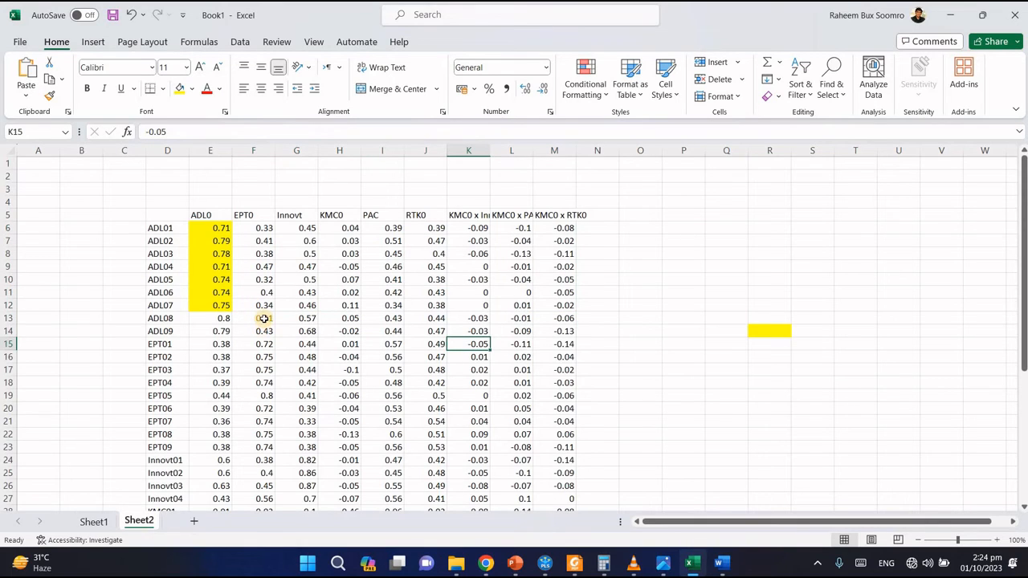
left_click_drag(259, 319, 261, 334)
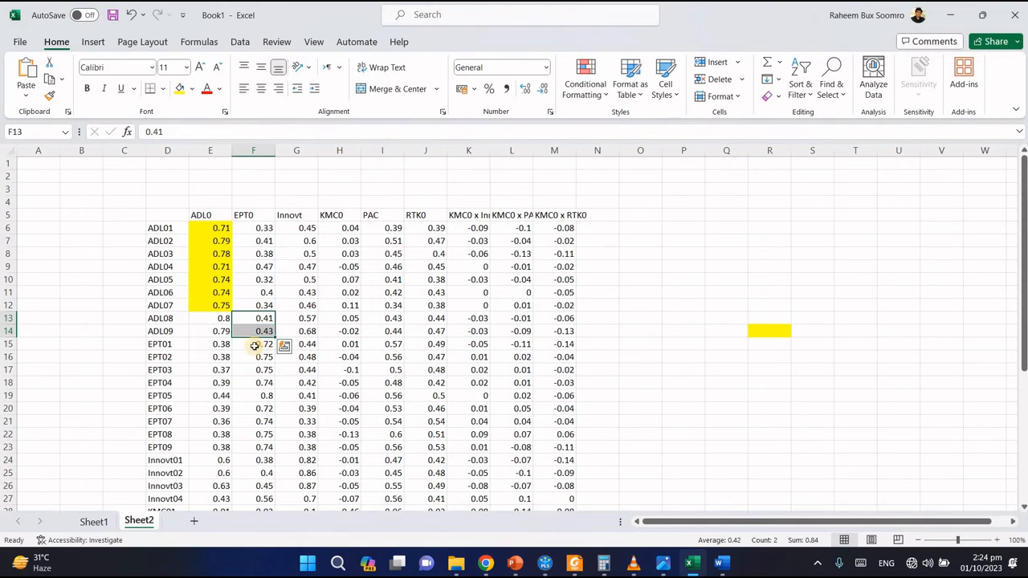
Fill the ADL0 loadings of ADL08 and ADL09 and the EPT0 loadings of EPT01 to EPT09 with yellow
left_click_drag(213, 320, 215, 331)
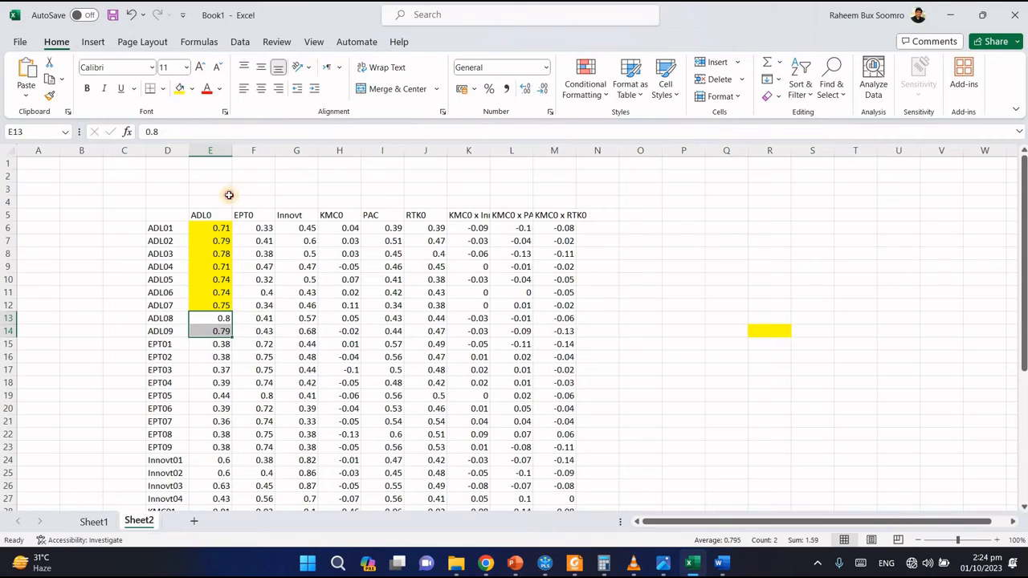
left_click(261, 356)
left_click(214, 320)
left_click_drag(213, 320, 260, 384)
left_click_drag(258, 421, 261, 447)
left_click(181, 90)
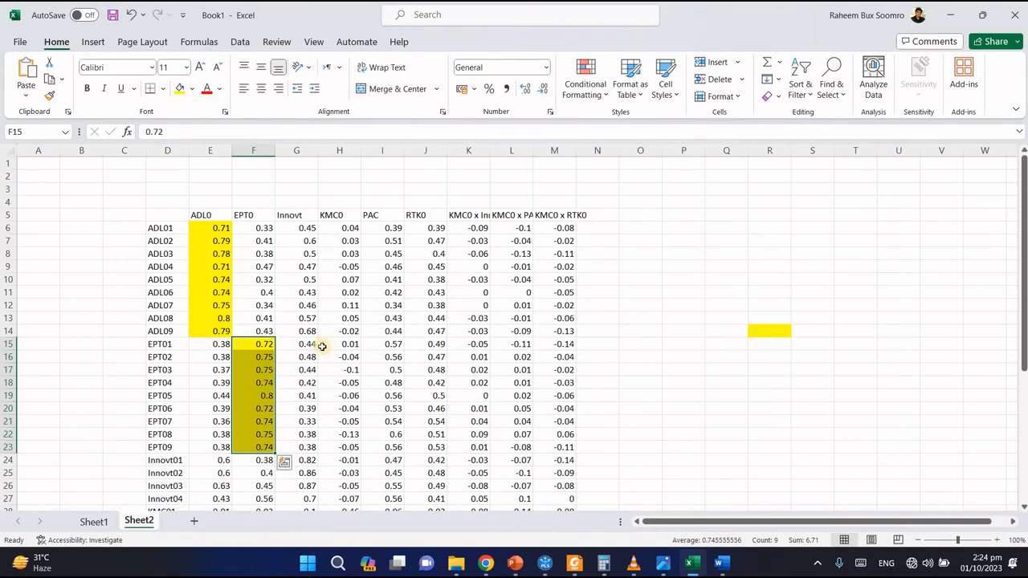
Check the EPT items' cross loadings on the other constructs, and fill the Innovt loadings of Innovt01 to Innovt04 with yellow
left_click_drag(305, 345, 558, 449)
left_click_drag(220, 346, 218, 448)
scroll(384, 331, "down", 2)
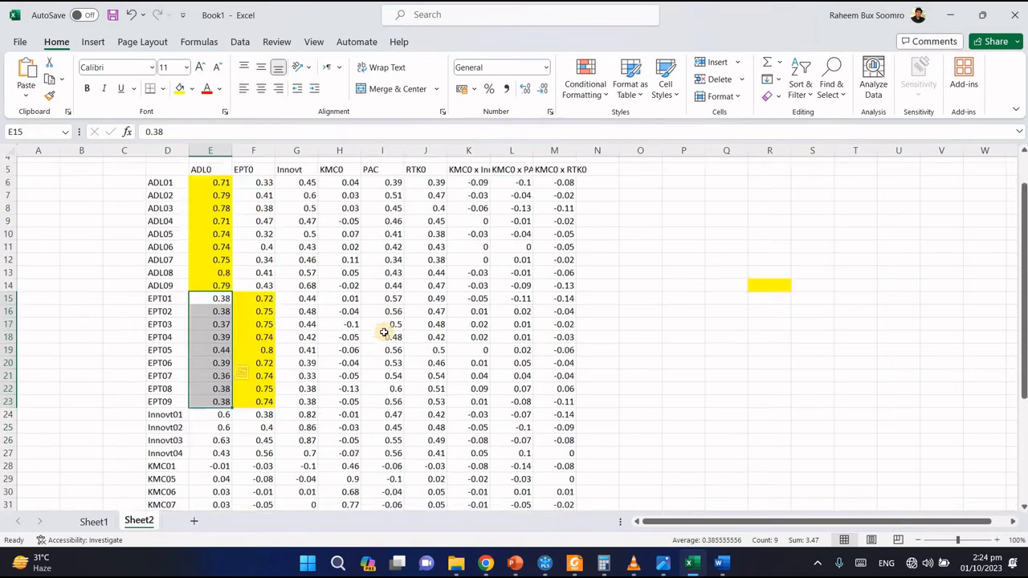
scroll(384, 332, "down", 3)
left_click_drag(296, 280, 298, 319)
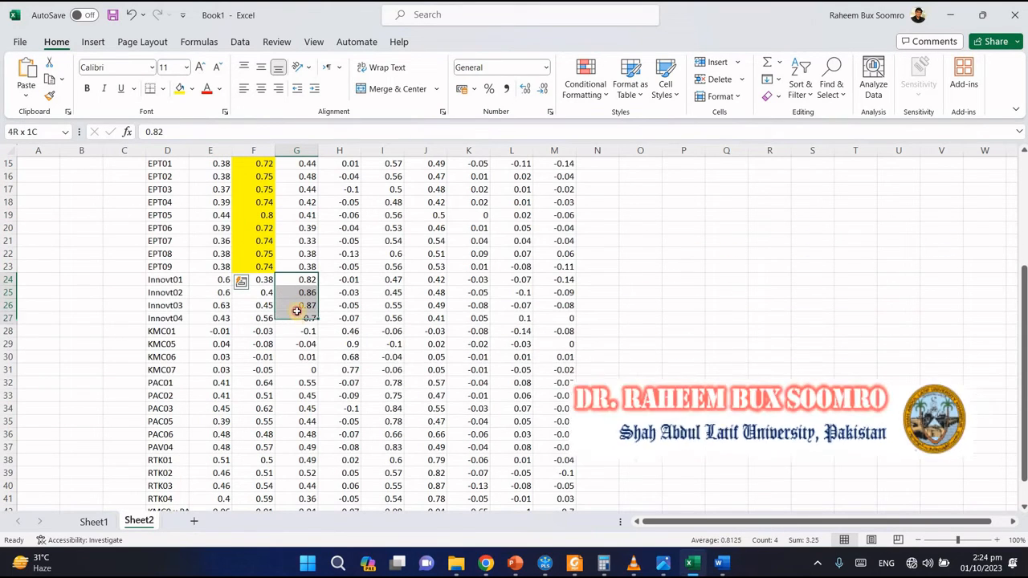
left_click(179, 90)
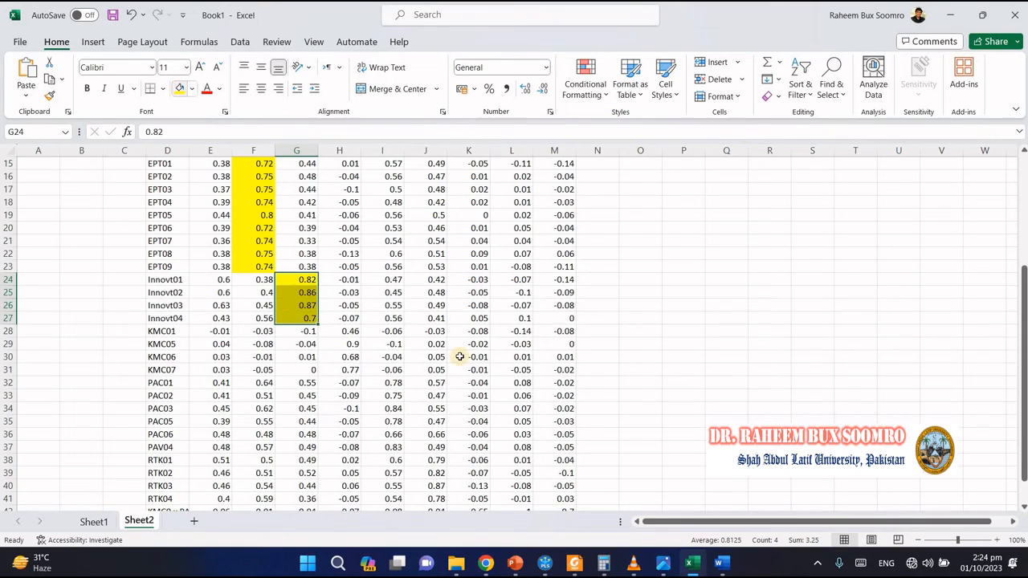
Examine the cross loadings of Innovt01 to Innovt04 on all constructs other than Innovt
left_click(211, 279)
left_click_drag(262, 310, 264, 320)
left_click_drag(339, 280, 554, 280)
left_click_drag(560, 330, 560, 318)
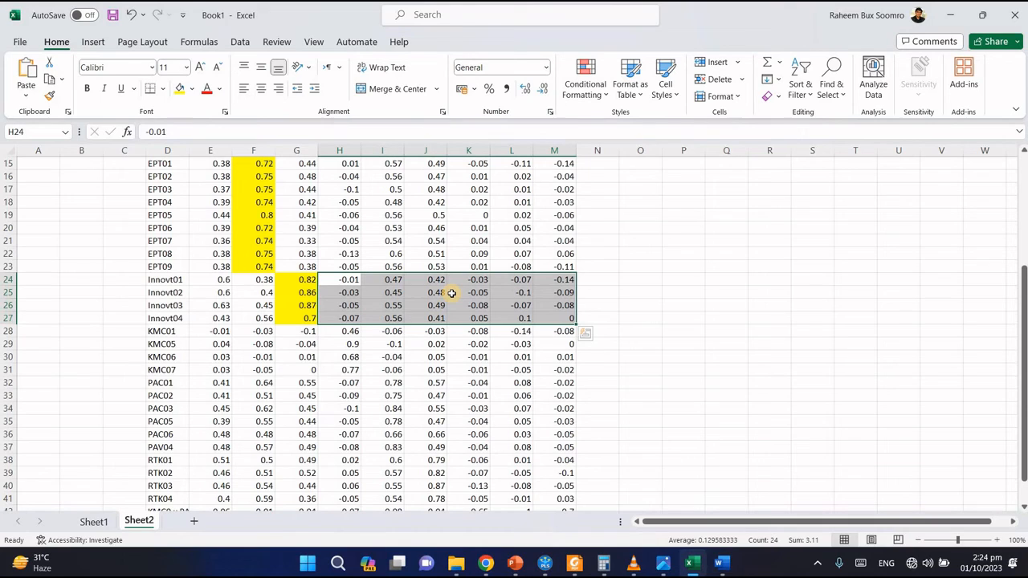
left_click(683, 408)
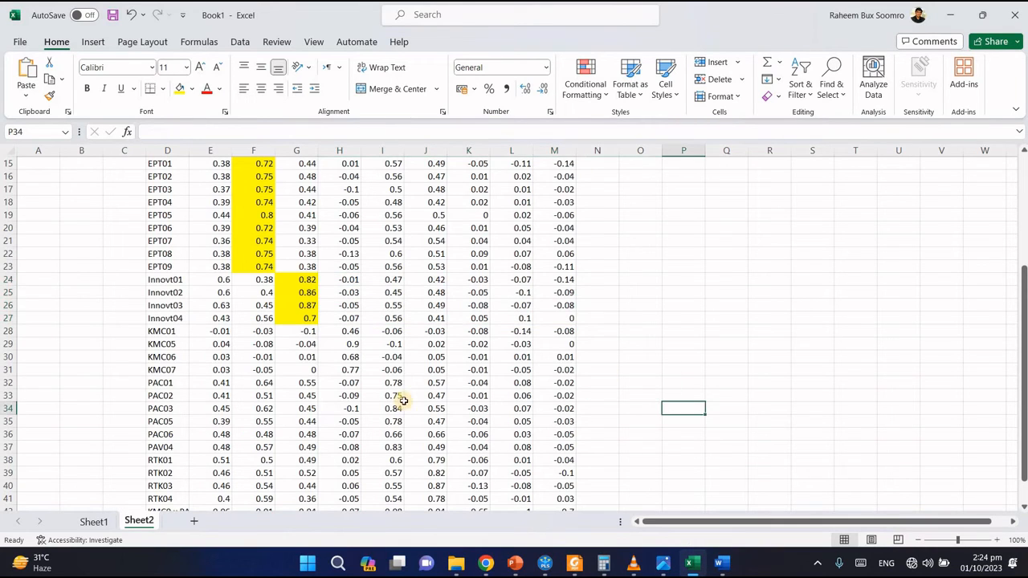
Fill the KMC items' KMC0 loadings, the PAC items' PAC loadings and the RTK items' RTK0 loadings with yellow
left_click_drag(346, 331, 342, 370)
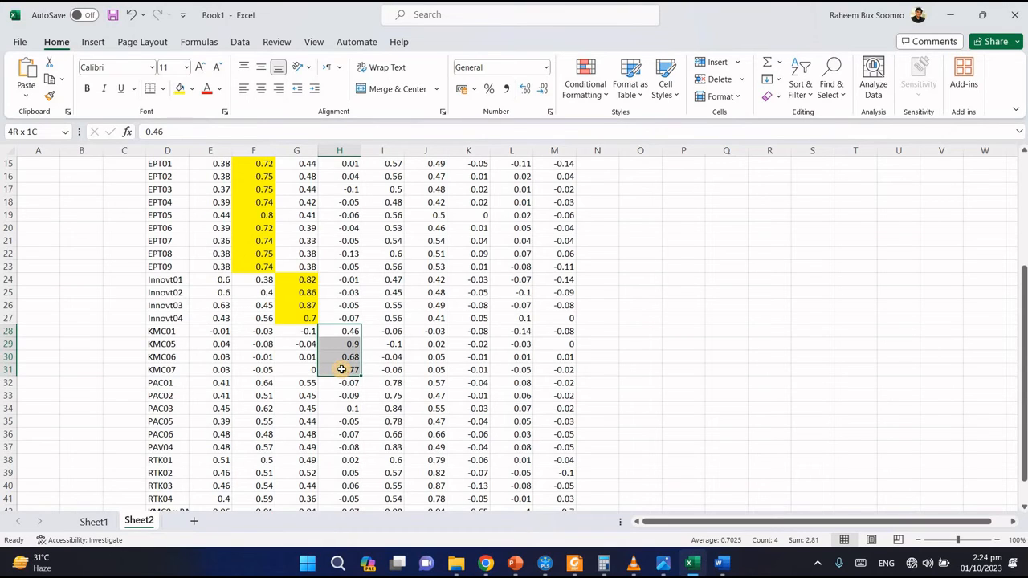
left_click(180, 89)
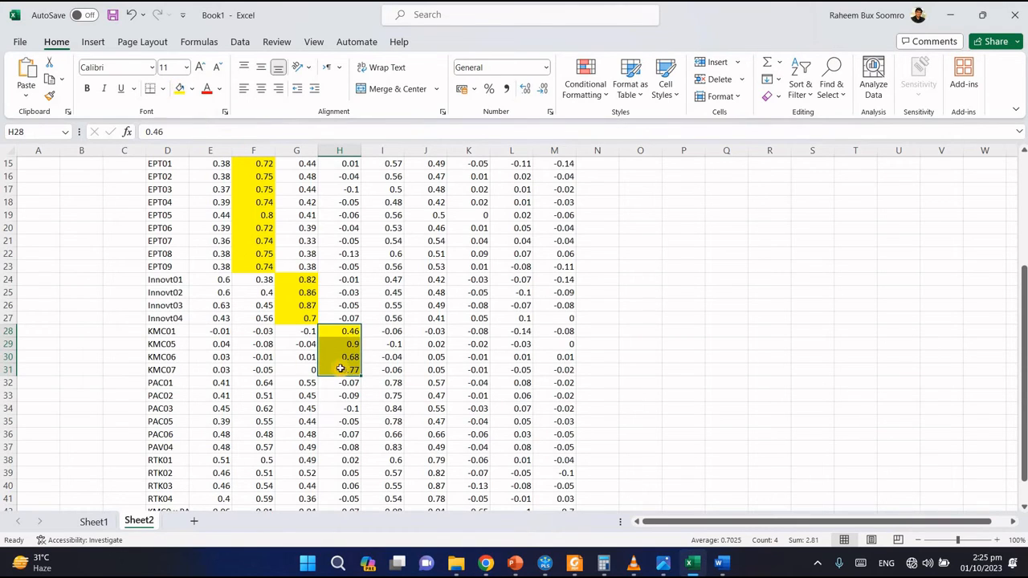
scroll(395, 329, "down", 2)
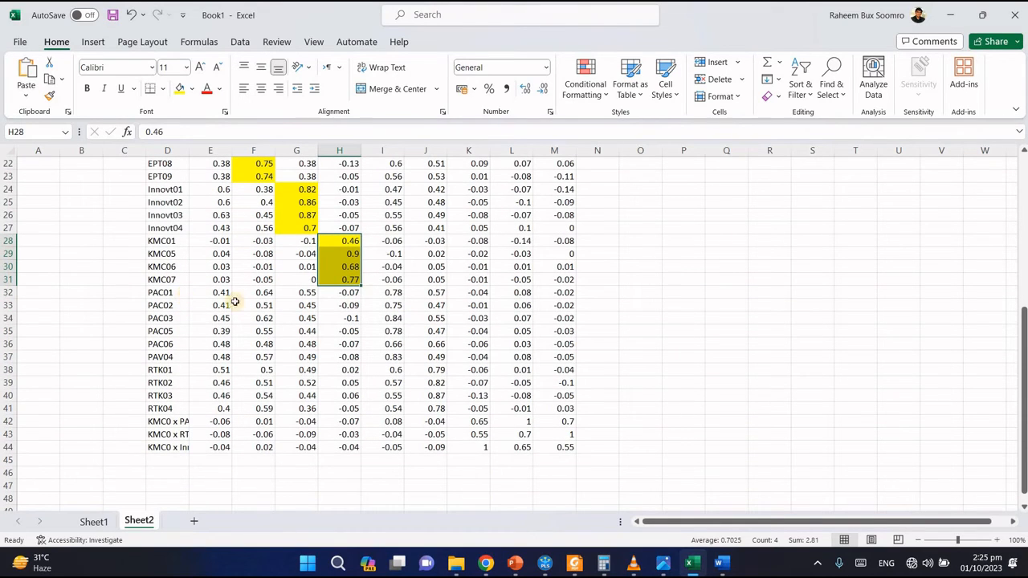
left_click_drag(392, 294, 391, 360)
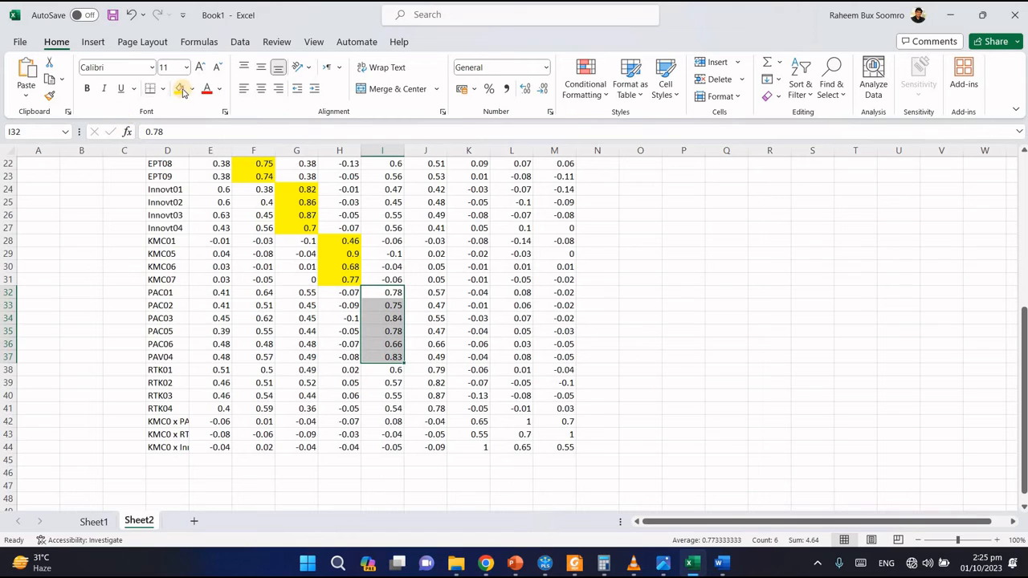
key("F4")
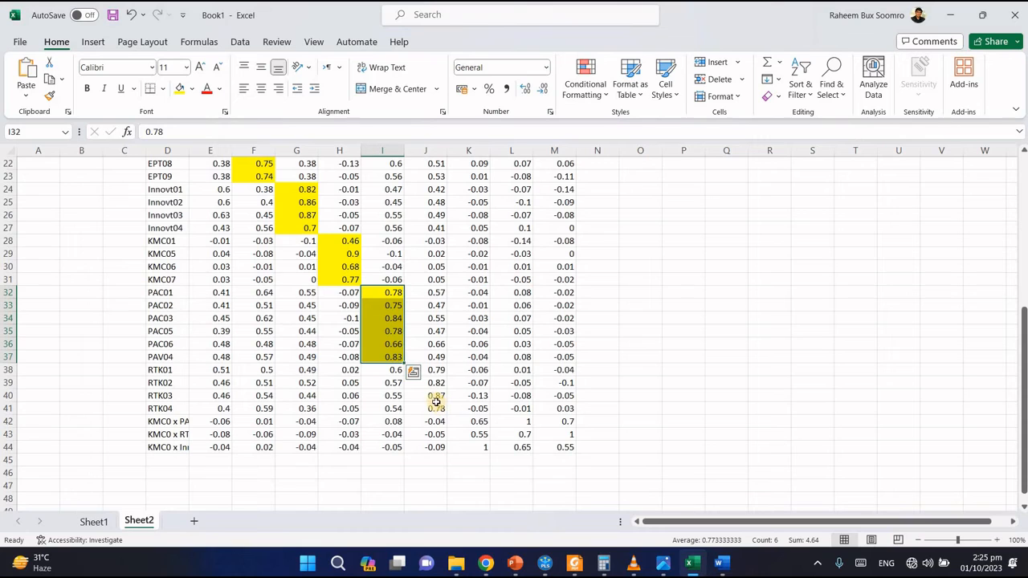
left_click_drag(438, 371, 437, 408)
left_click(179, 88)
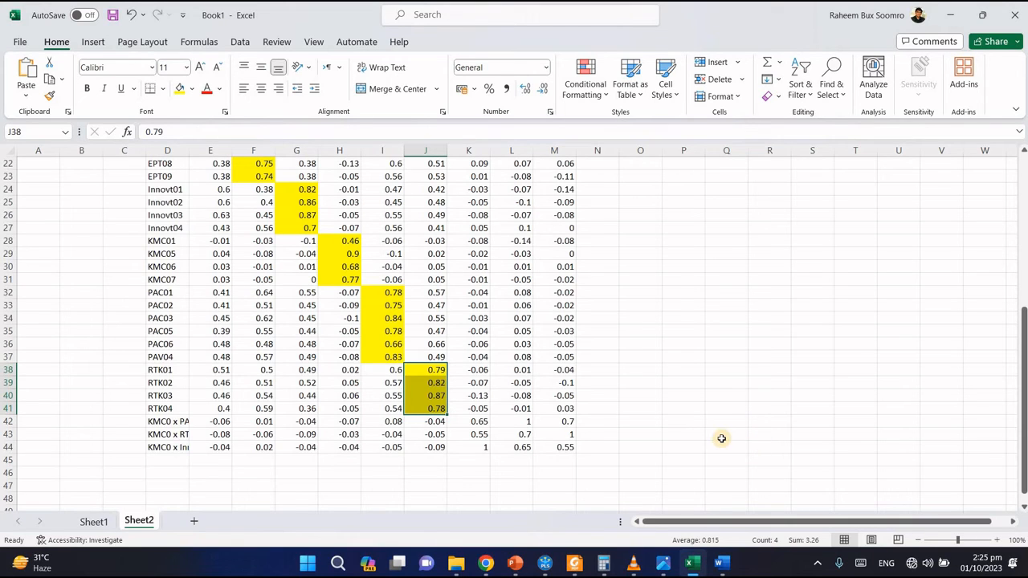
scroll(721, 439, "up", 5)
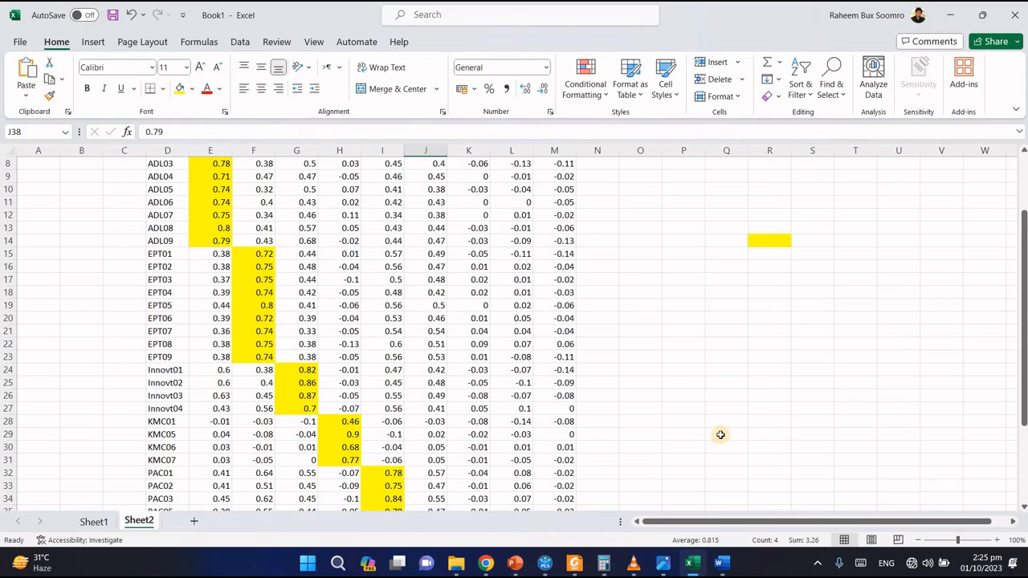
scroll(721, 437, "up", 3)
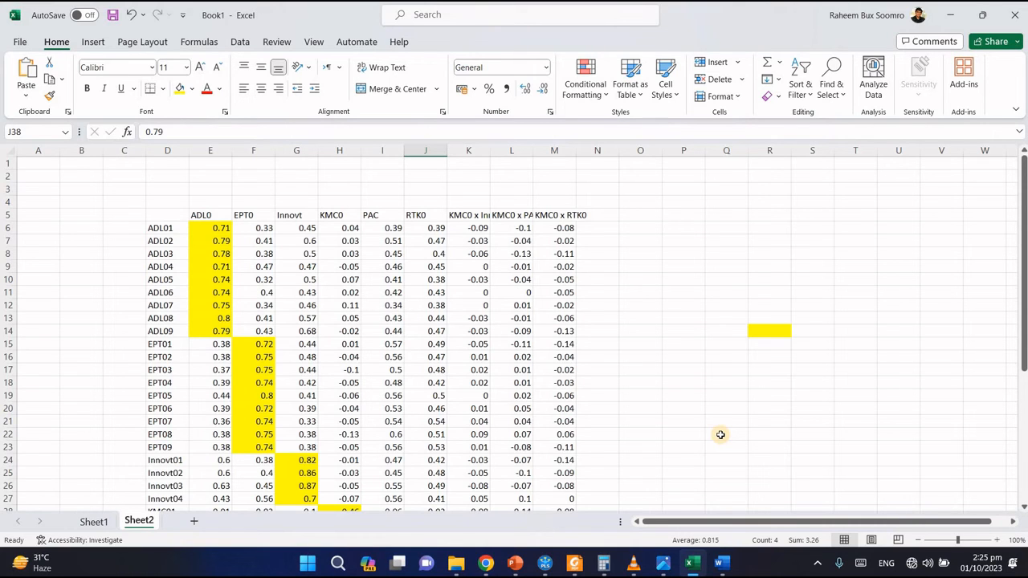
Return to SmartPLS and open the outer model list of the collinearity statistics (VIF)
left_click(544, 562)
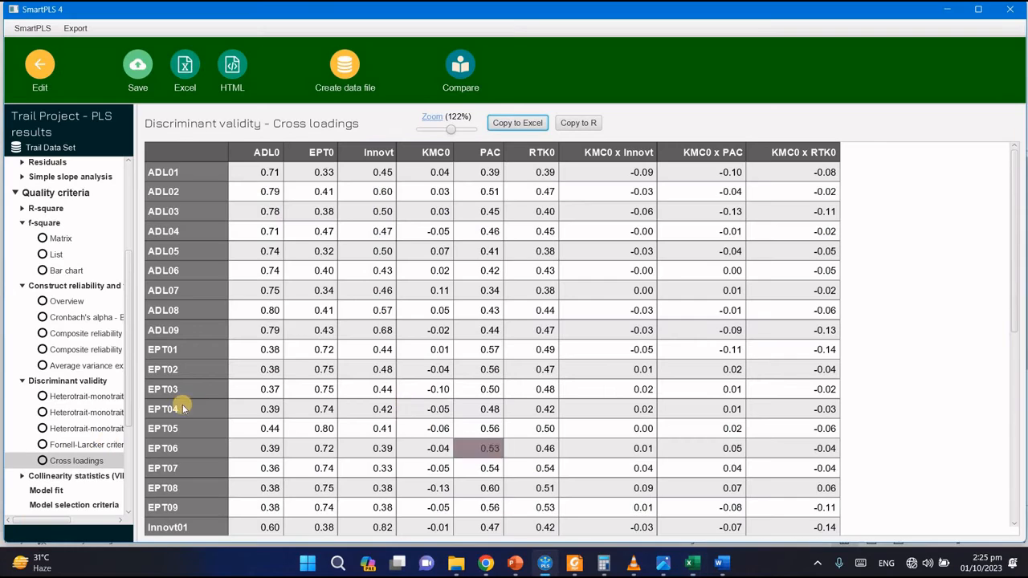
left_click(89, 476)
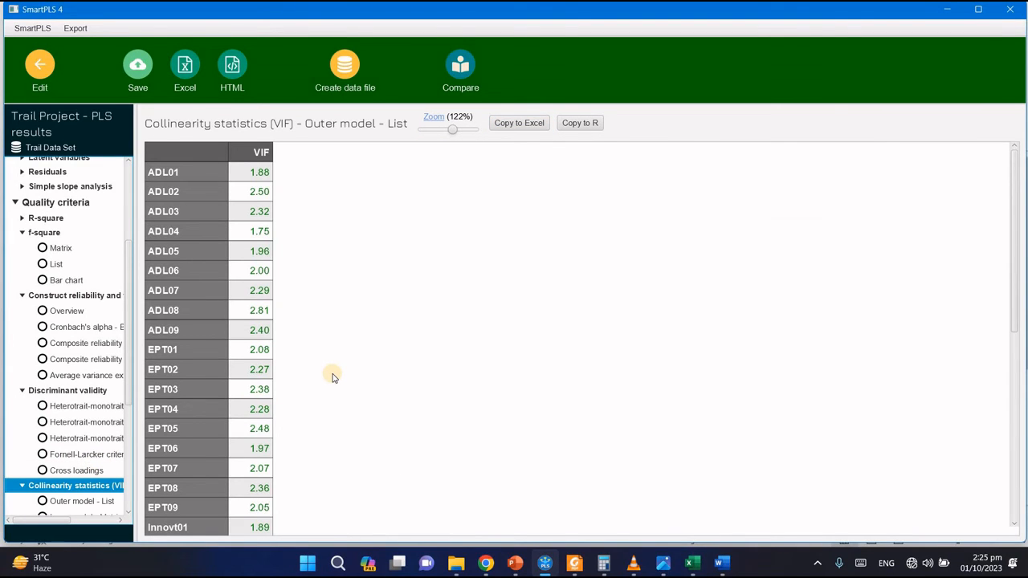
Check the outer model VIF values of all indicators and look through the other sections of the results tree
scroll(334, 377, "down", 3)
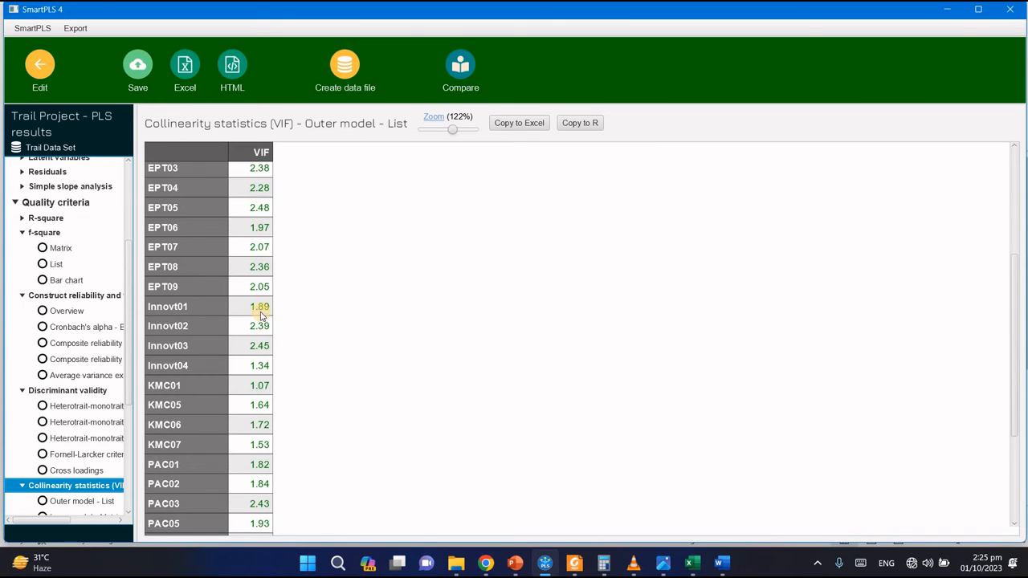
scroll(261, 311, "up", 3)
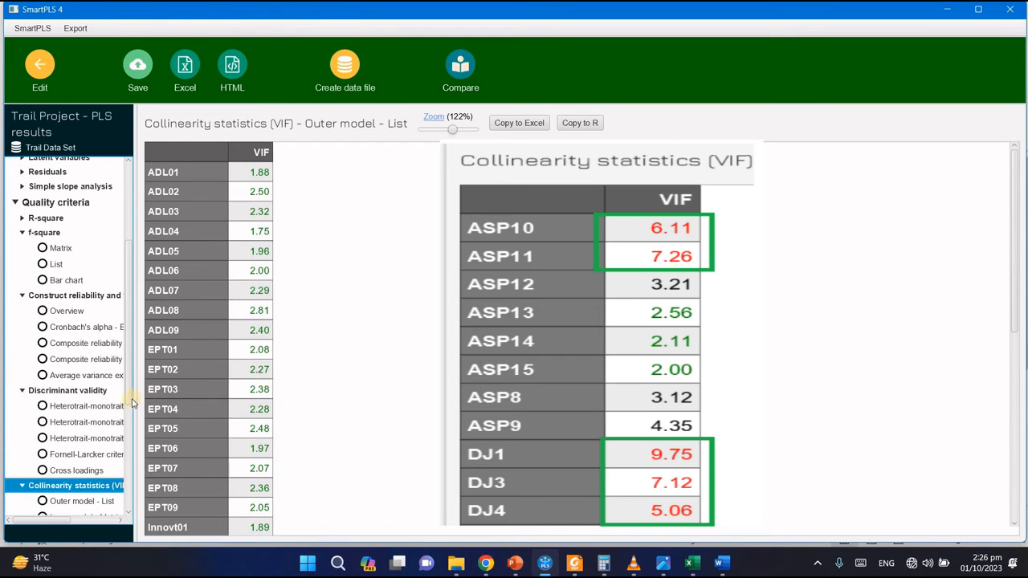
scroll(120, 487, "down", 5)
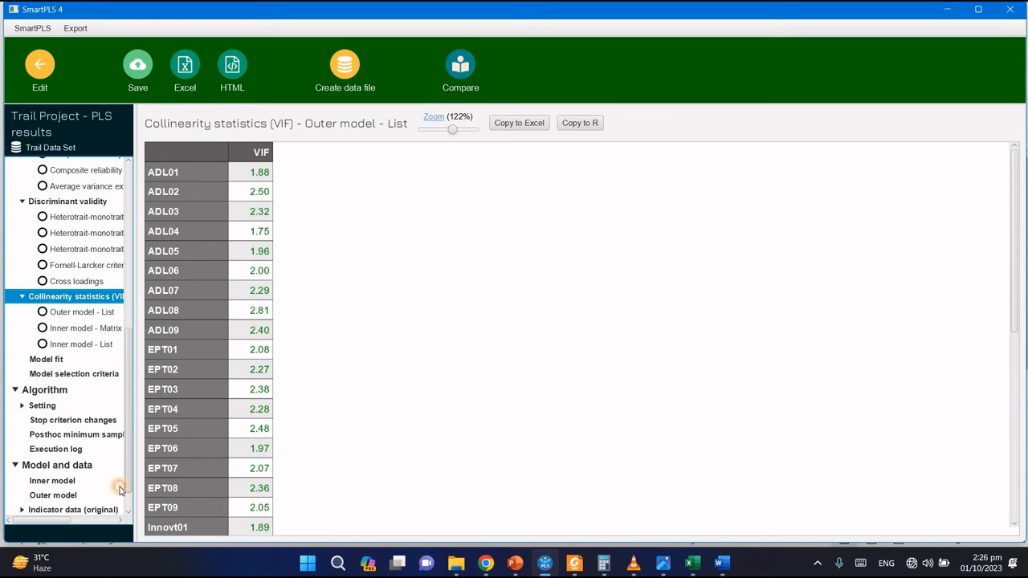
scroll(128, 287, "up", 5)
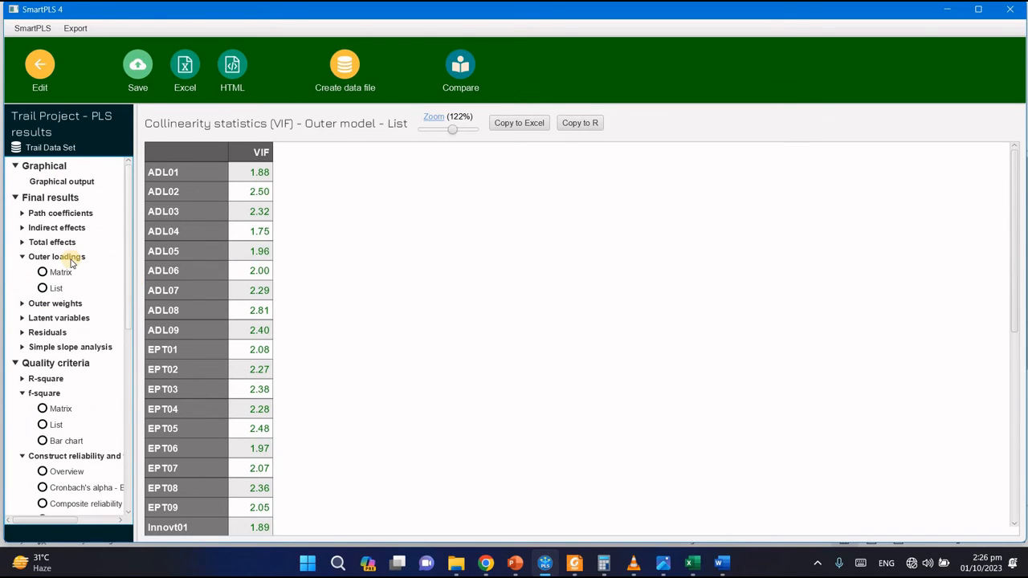
Collapse the outer loadings and quality criteria sections of the results tree
left_click(23, 257)
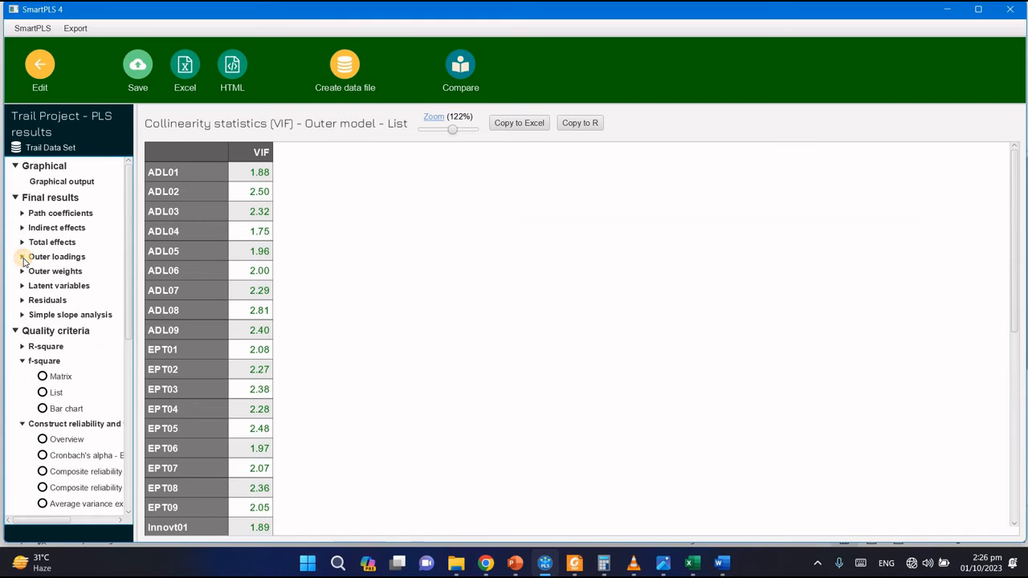
left_click(16, 331)
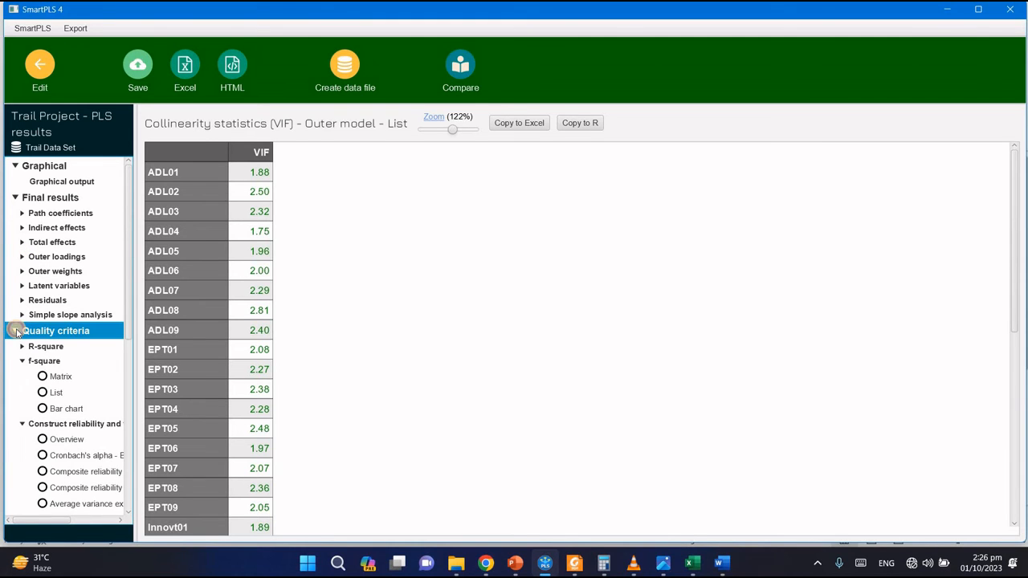
left_click(16, 331)
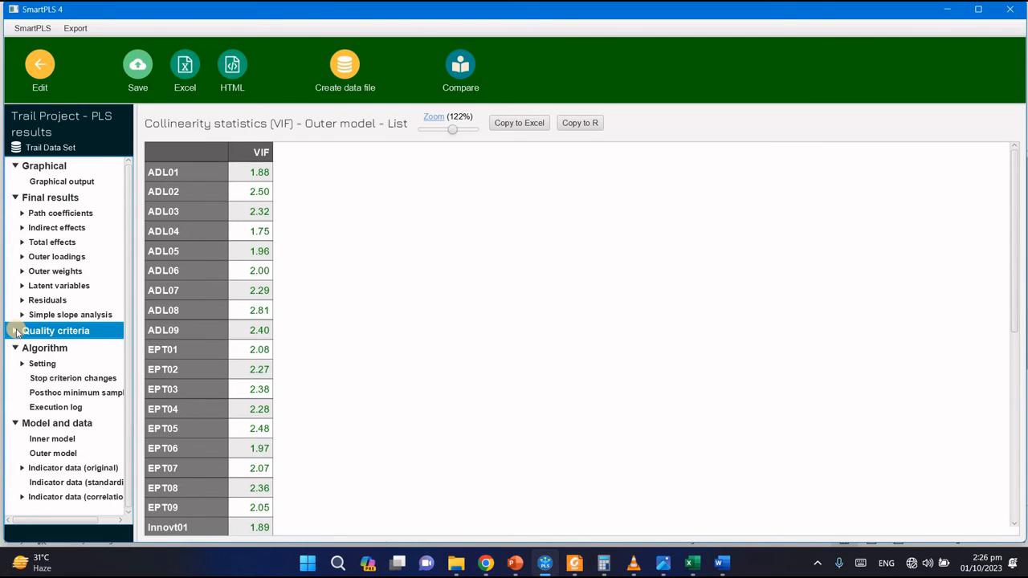
Go back to the path model, view the available calculation algorithms without running one, and reopen the PLS report
left_click(39, 60)
left_click(186, 70)
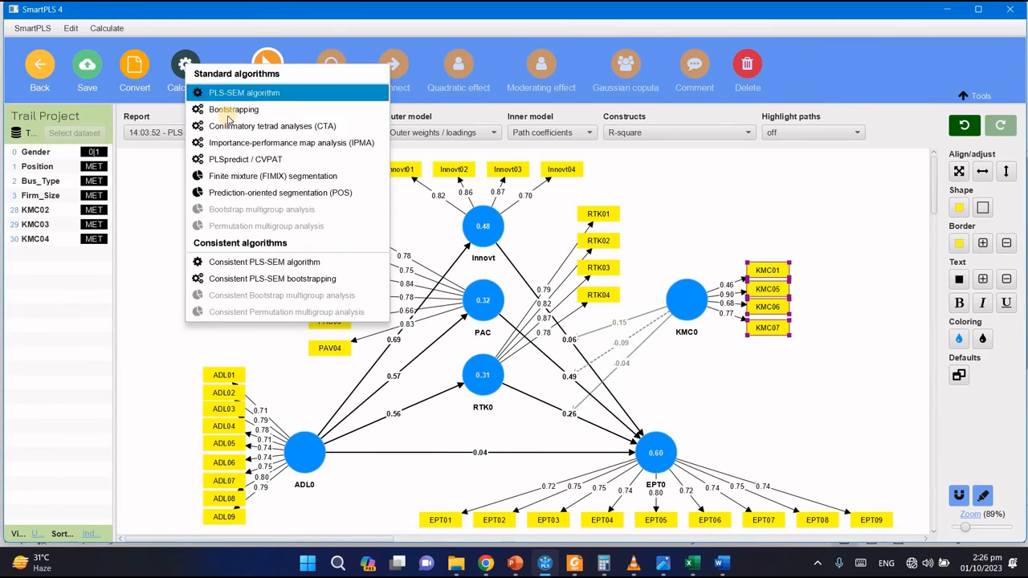
left_click(145, 212)
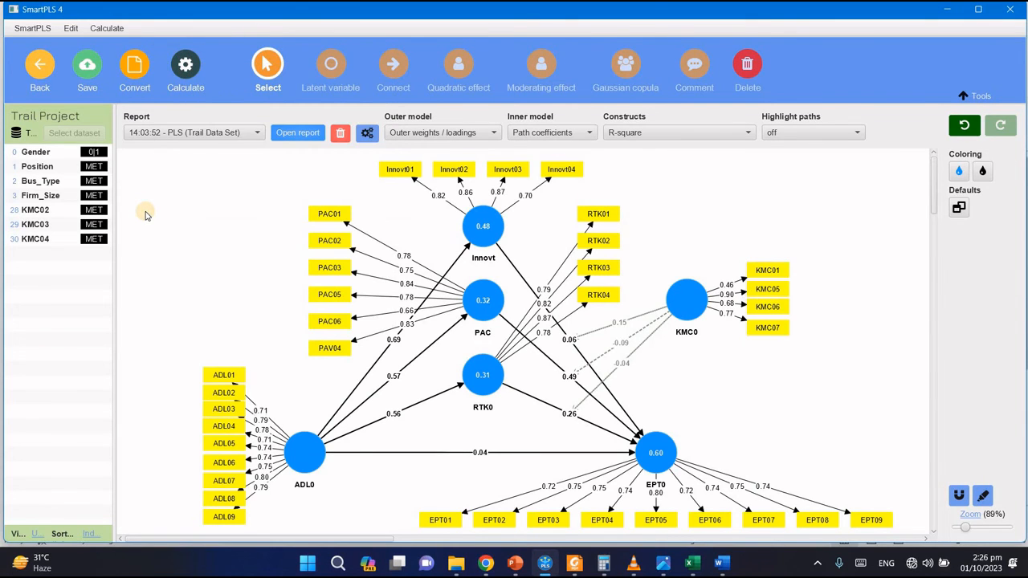
left_click(298, 133)
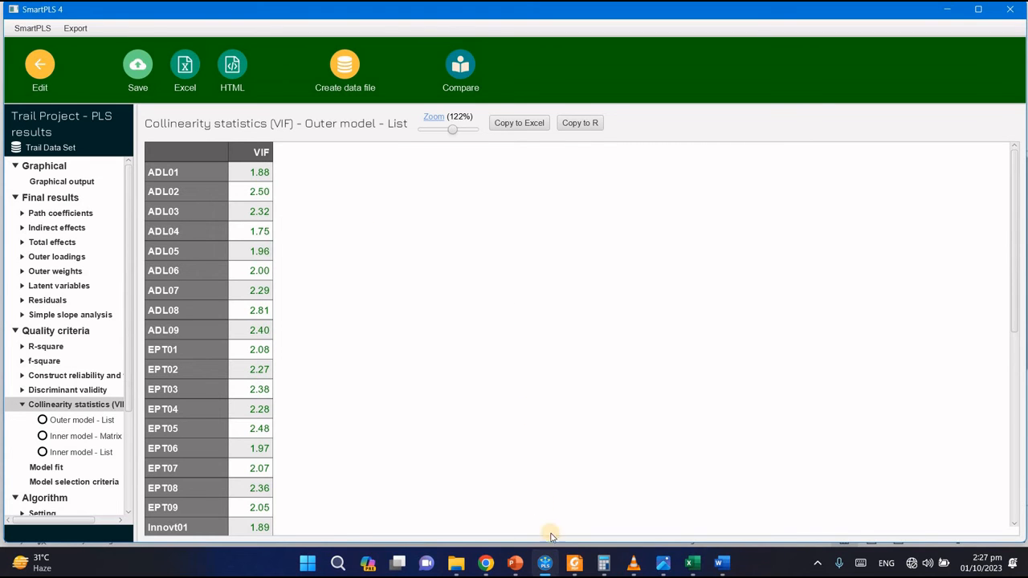
Switch to the MOOCs manuscript in Foxit PDF Reader and examine Table 4 with the factor loadings, alpha, CR and AVE per construct
left_click(575, 562)
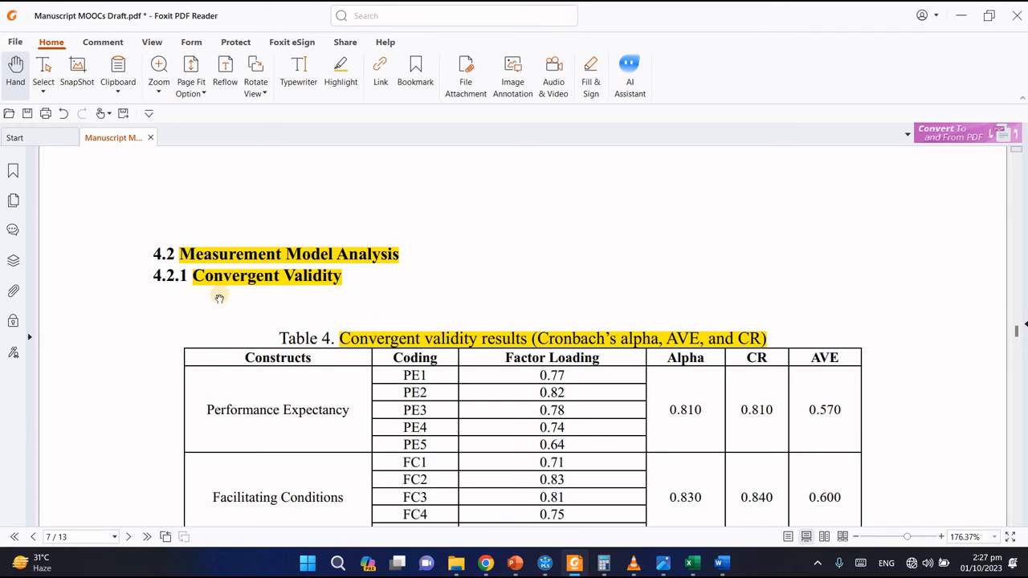
scroll(301, 302, "down", 2)
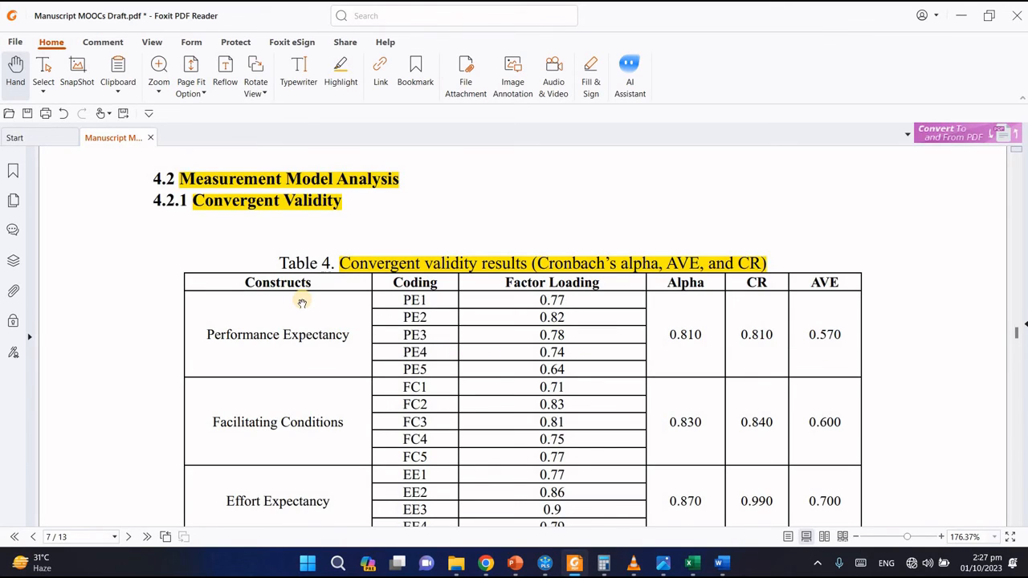
scroll(301, 302, "down", 2)
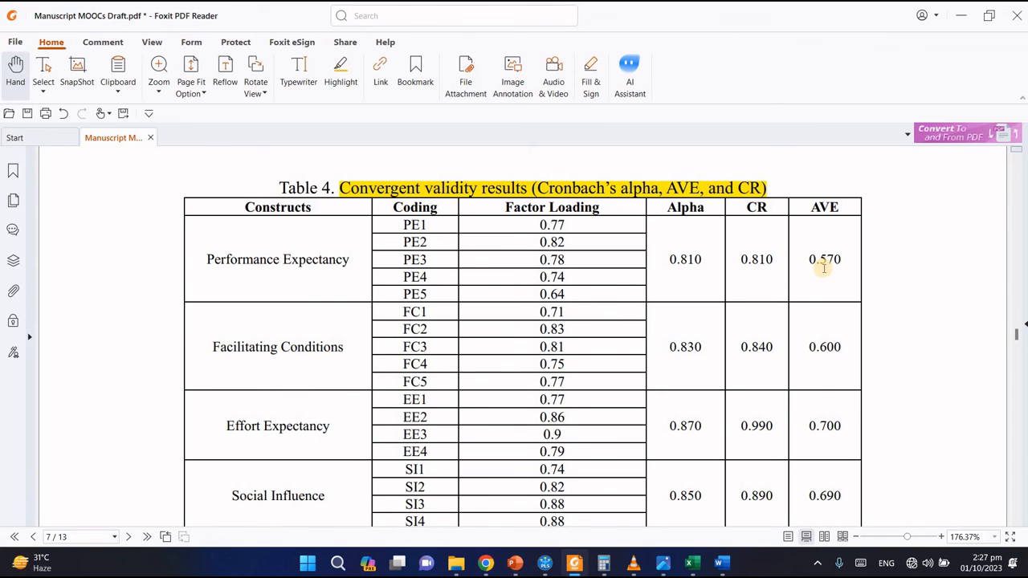
scroll(632, 361, "down", 2)
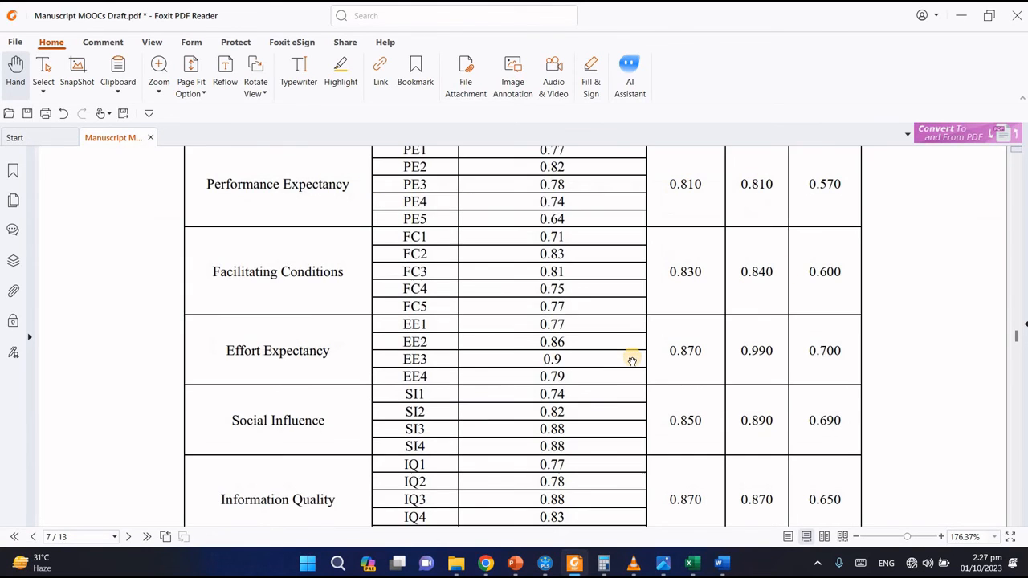
scroll(633, 362, "down", 4)
scroll(633, 362, "up", 8)
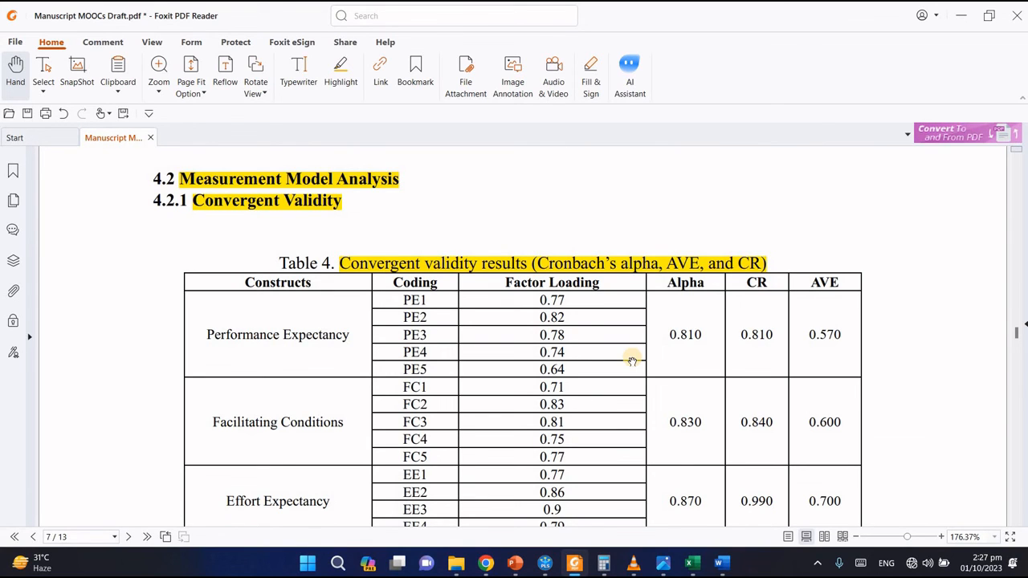
scroll(632, 362, "down", 6)
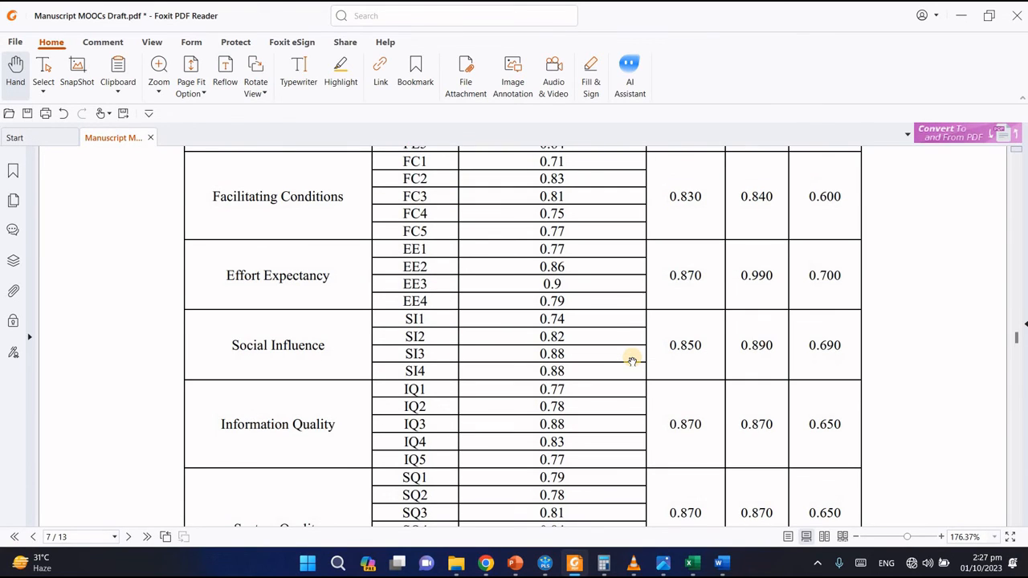
scroll(633, 361, "down", 14)
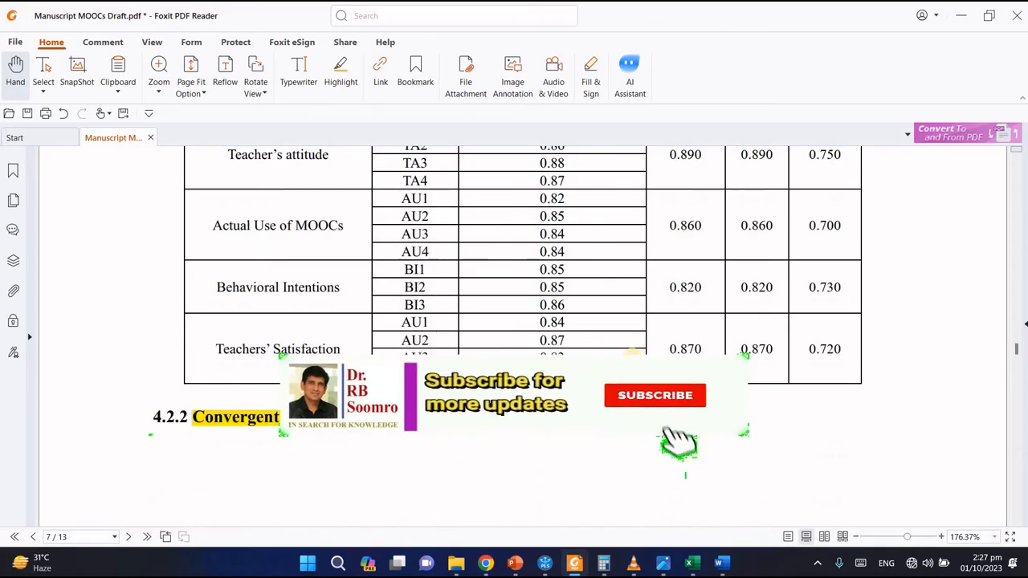
Look through the manuscript's convergent validity discussion and Table 5 on the R2 of the endogenous latent variables
scroll(633, 361, "down", 2)
scroll(632, 361, "down", 7)
scroll(632, 362, "down", 13)
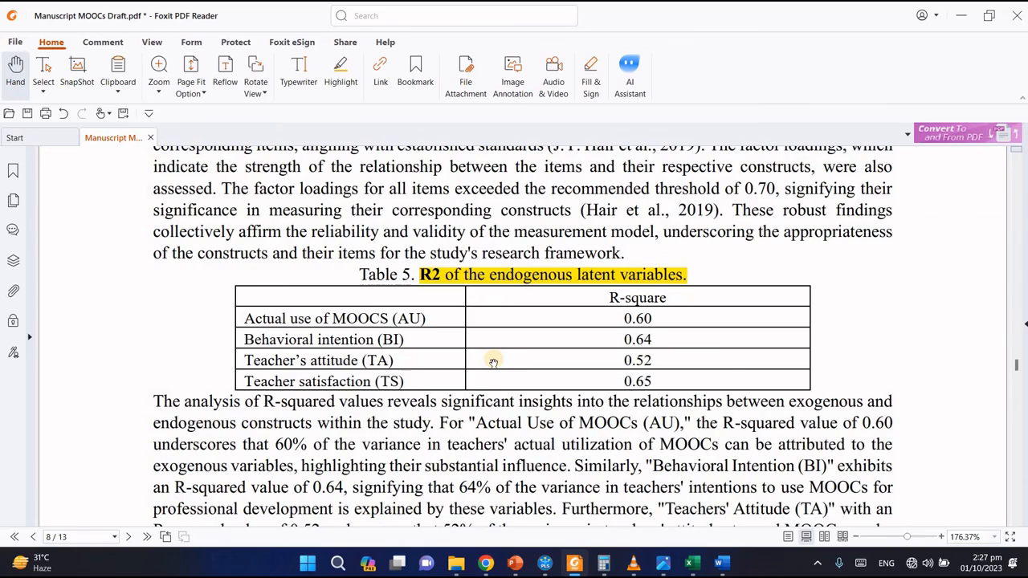
Examine how the manuscript reports discriminant validity in section 4.2.3, Table 6 (HTMT) and Table 7 (Fornell-Larcker criterion)
scroll(494, 362, "down", 5)
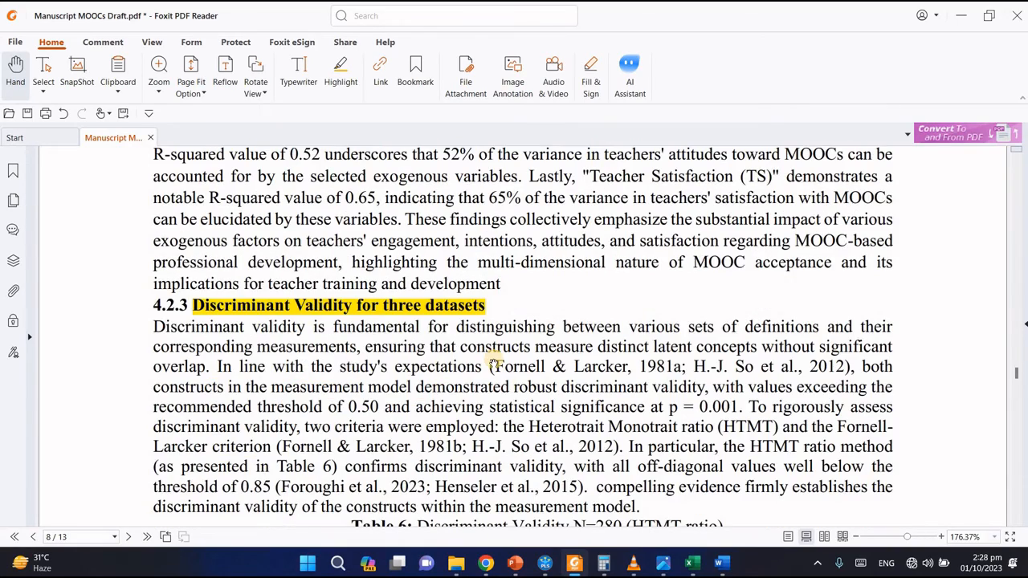
scroll(493, 362, "down", 6)
scroll(494, 362, "up", 1)
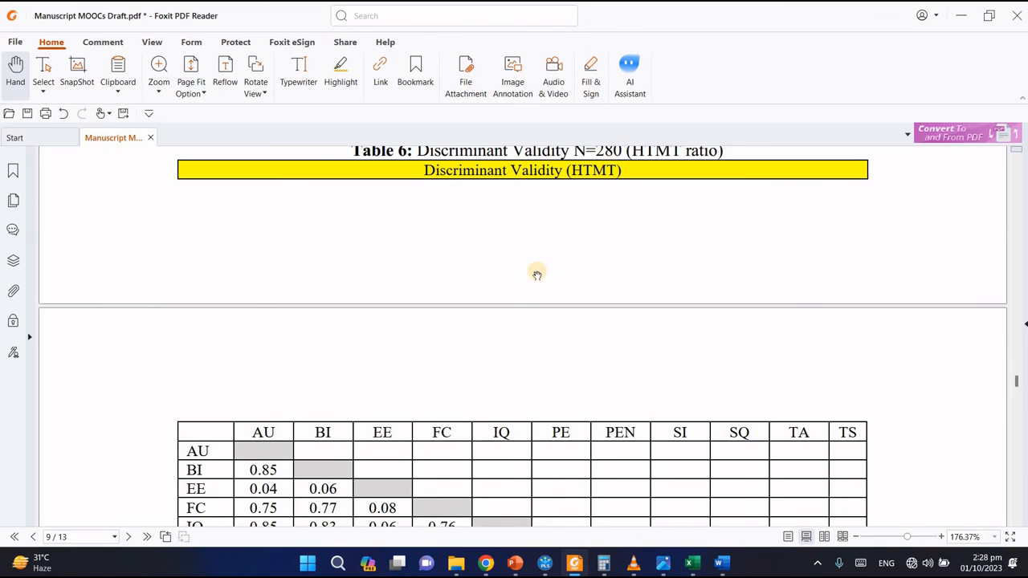
scroll(535, 273, "down", 3)
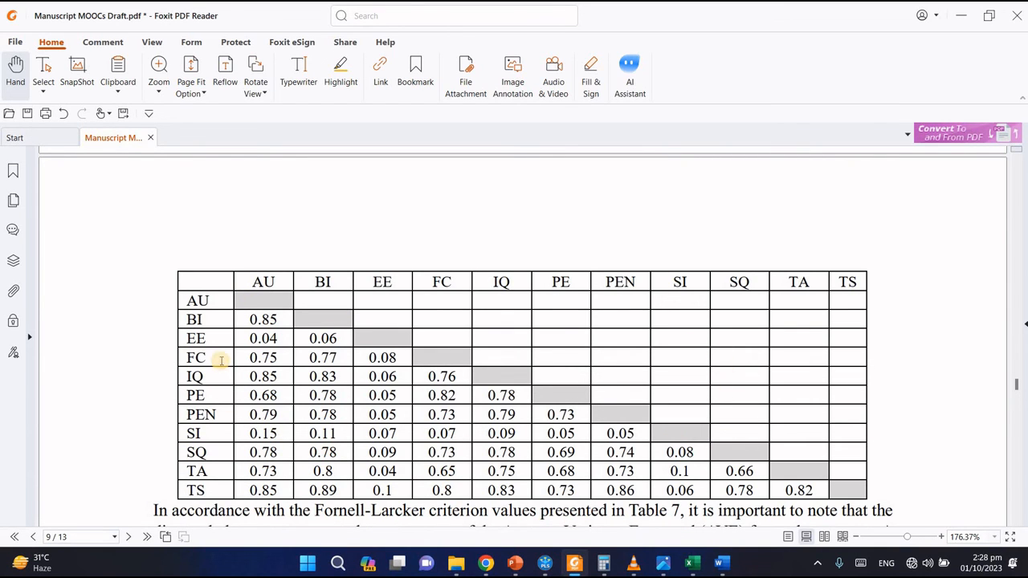
scroll(229, 357, "down", 10)
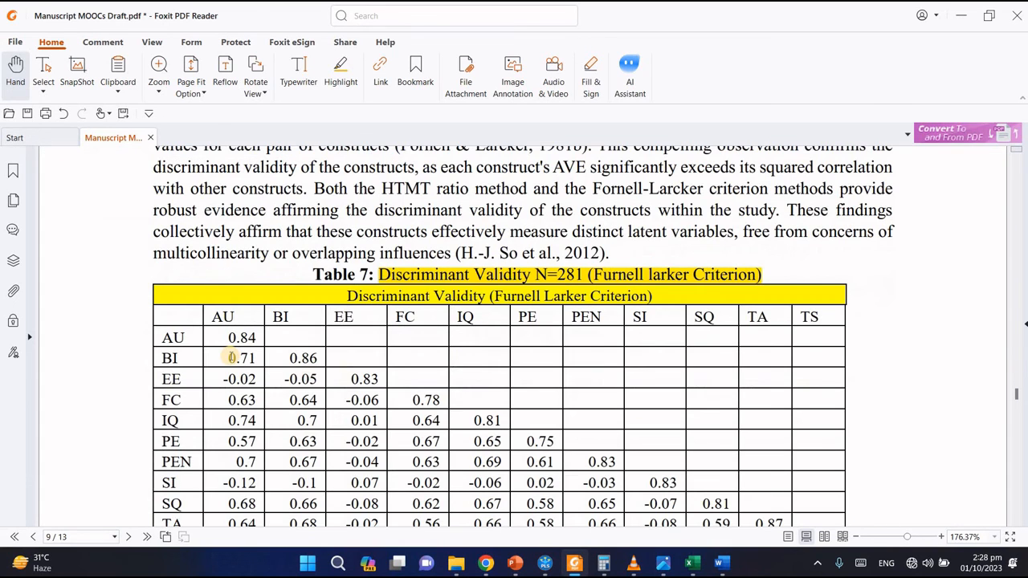
scroll(344, 360, "down", 1)
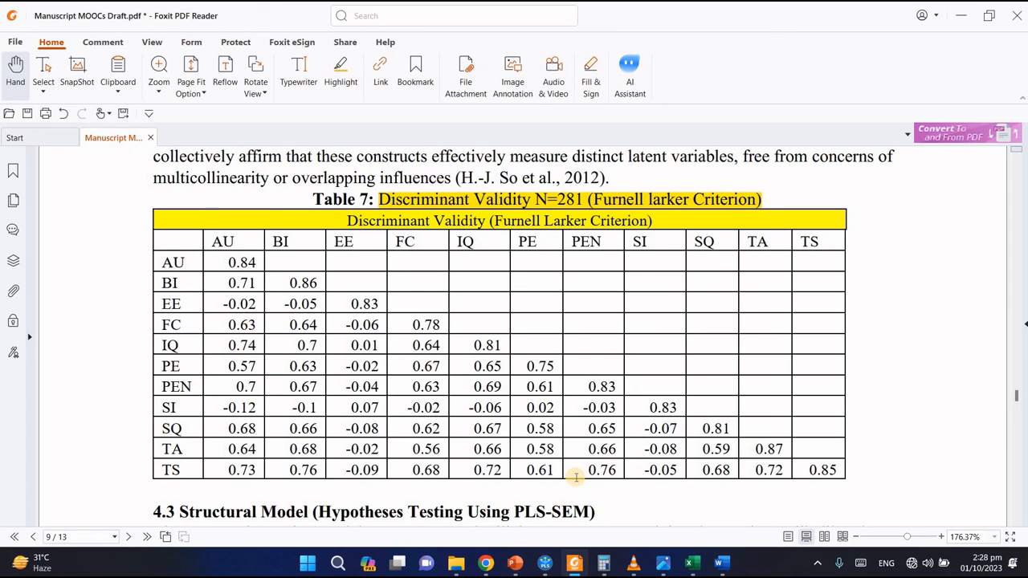
scroll(574, 470, "down", 3)
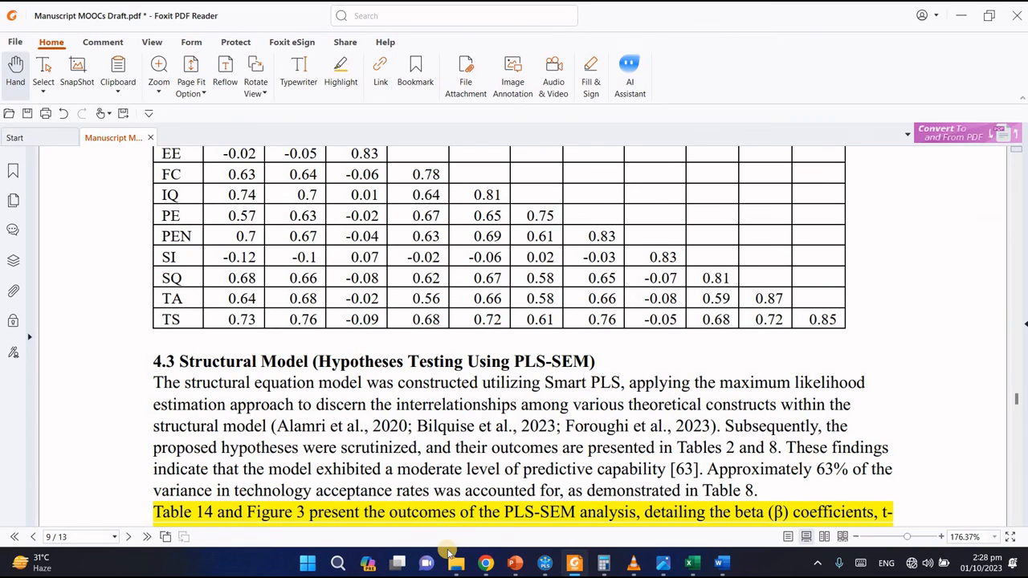
Return to SmartPLS, open the report's graphical output and show outer loadings for the outer model
left_click(545, 563)
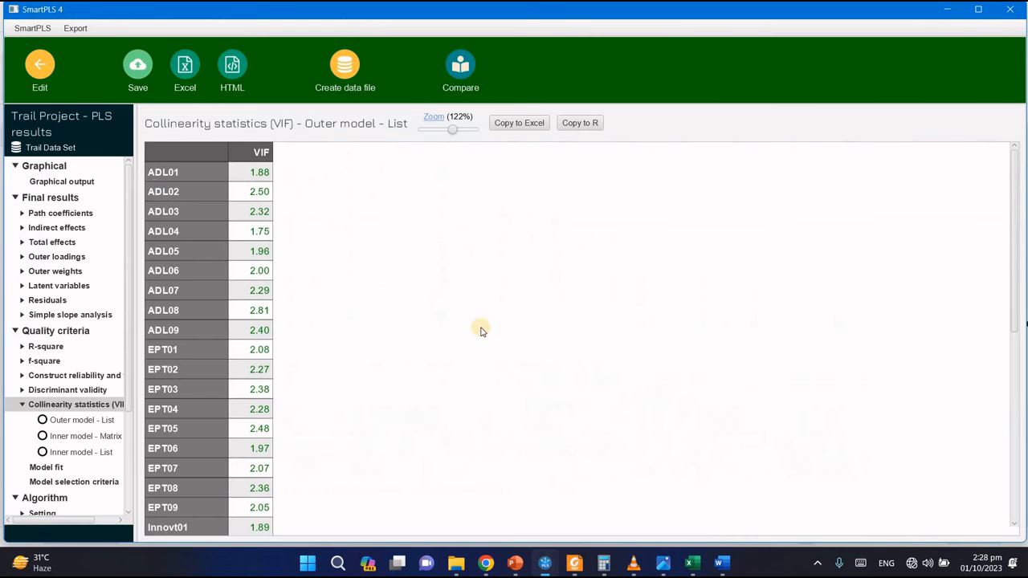
left_click(50, 183)
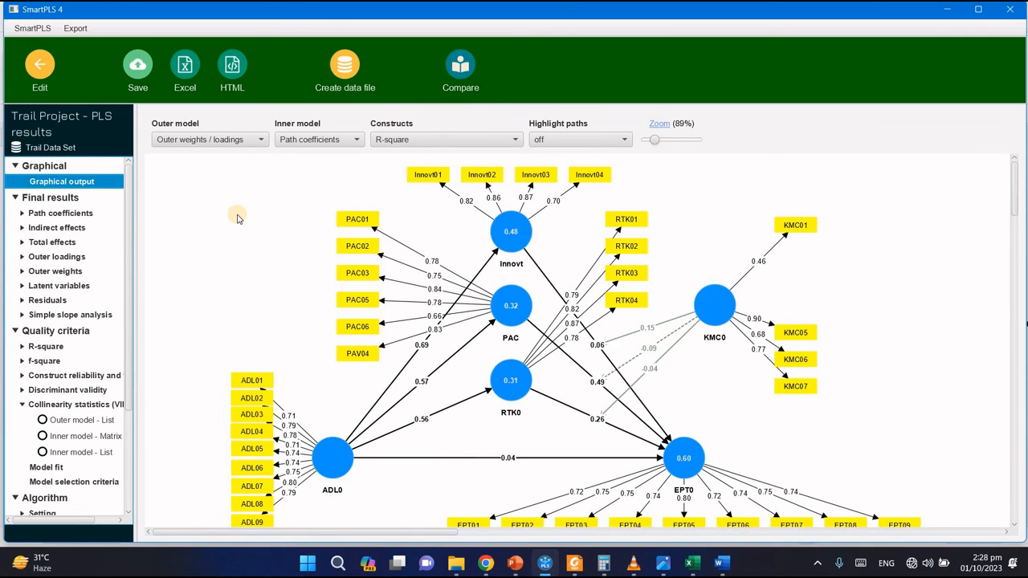
left_click(262, 142)
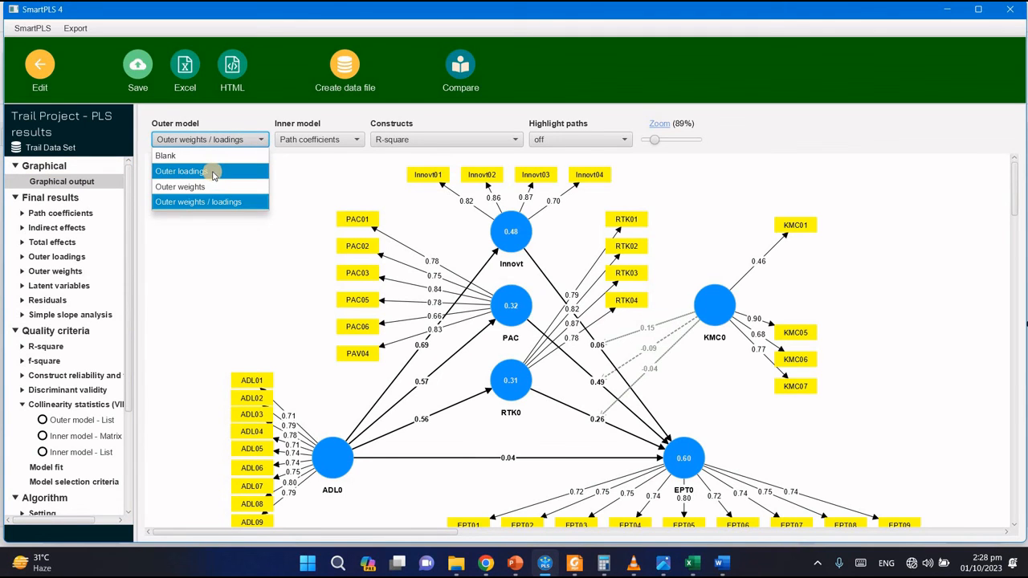
left_click(213, 174)
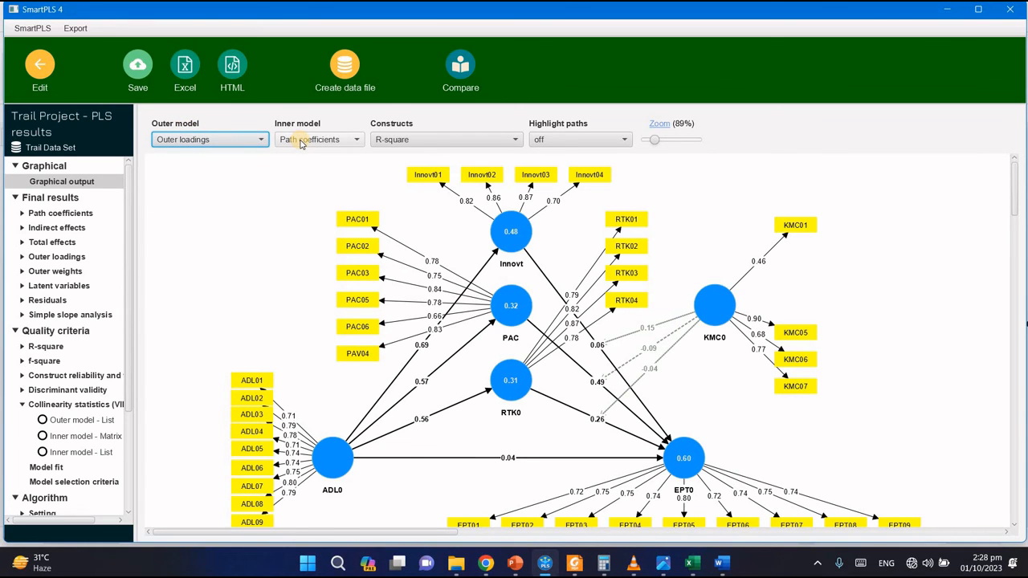
View the constructs' average variance extracted (AVE) and composite reliability (rho_a) in the diagram, and set them back to R-square
left_click(397, 142)
left_click(405, 171)
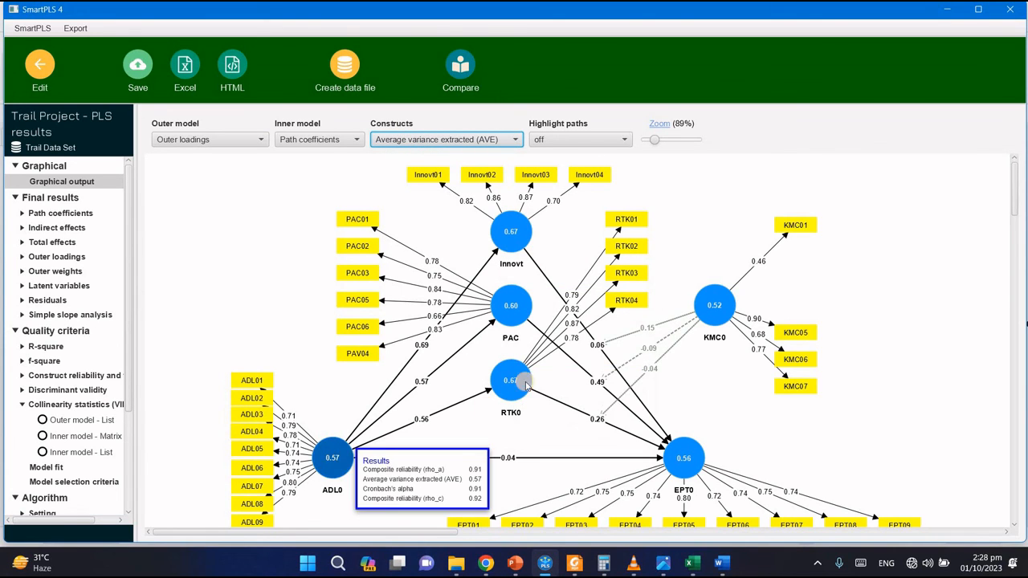
left_click(395, 141)
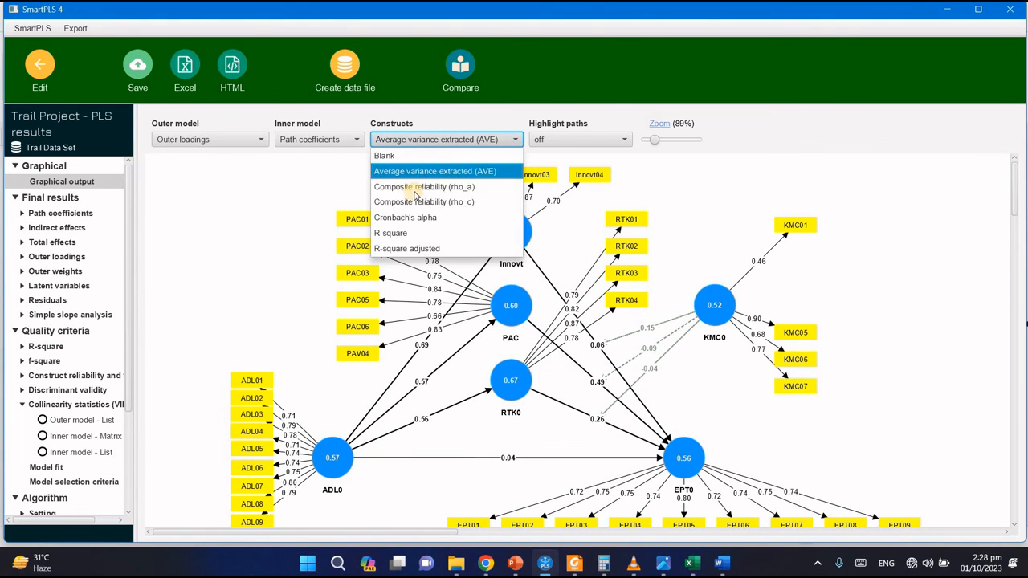
left_click(419, 189)
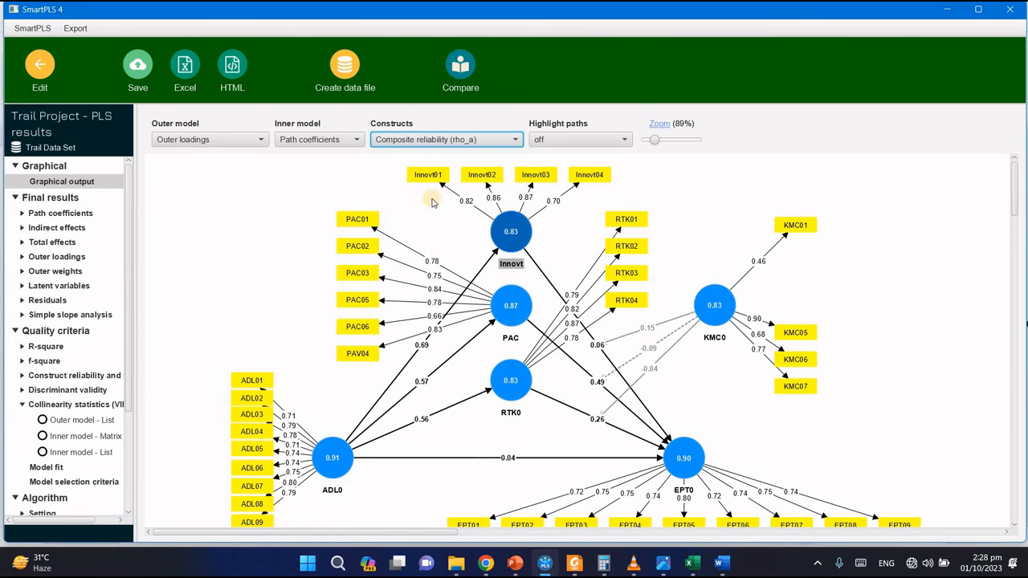
left_click(434, 141)
left_click(433, 233)
Preview path highlighting with relative and absolute values, and turn the highlighting off again
left_click(546, 140)
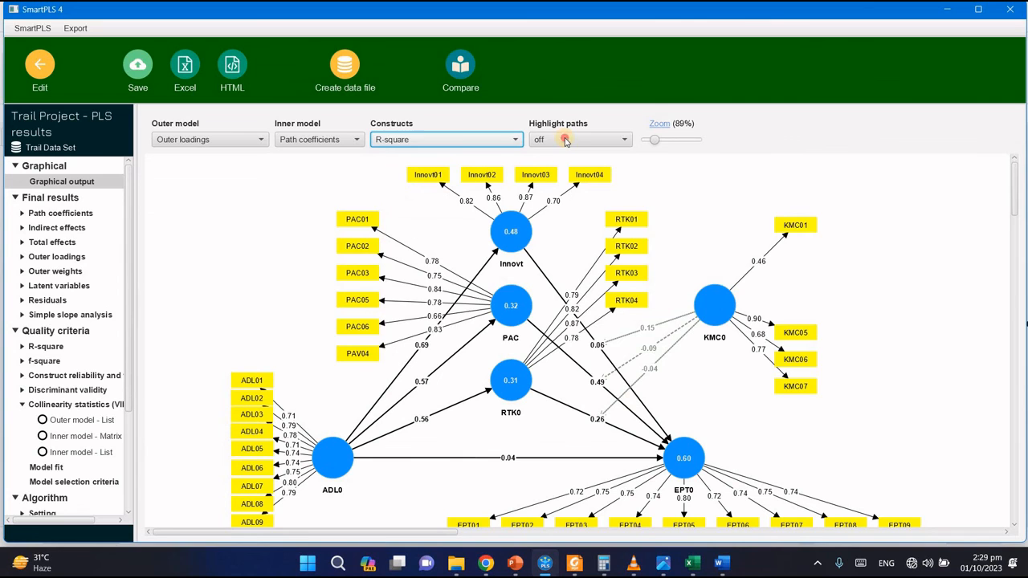
left_click(565, 172)
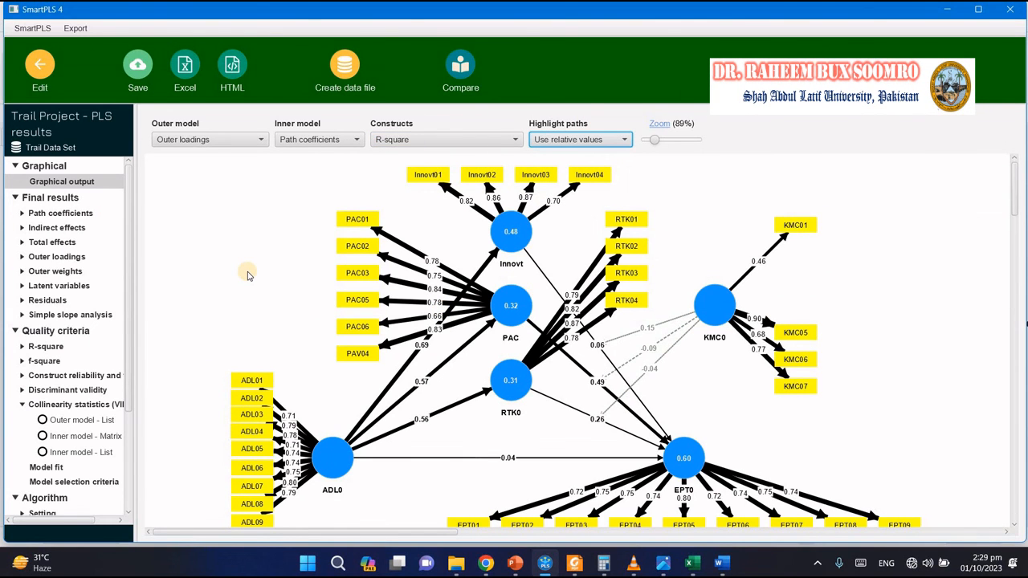
left_click(565, 141)
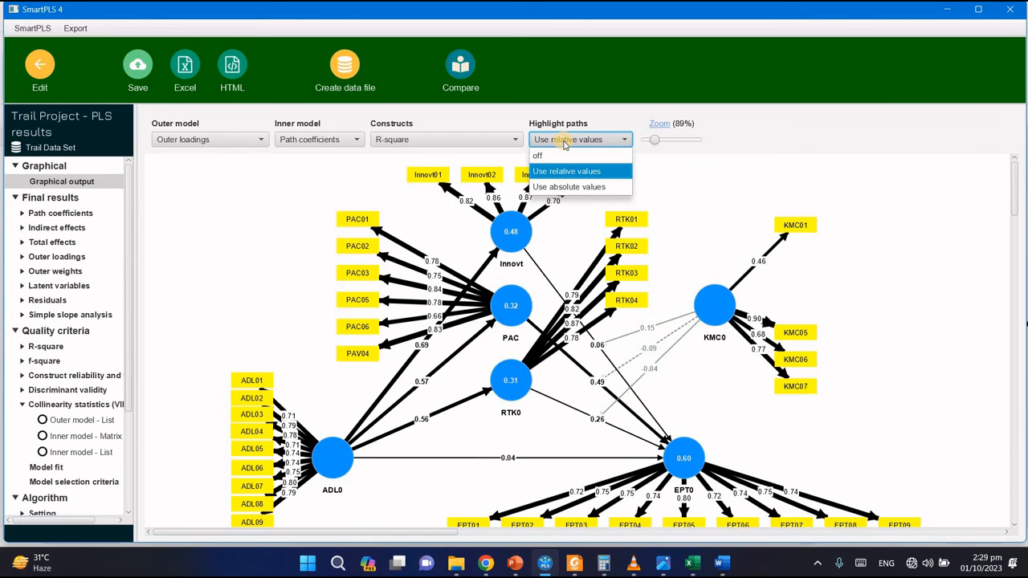
left_click(570, 187)
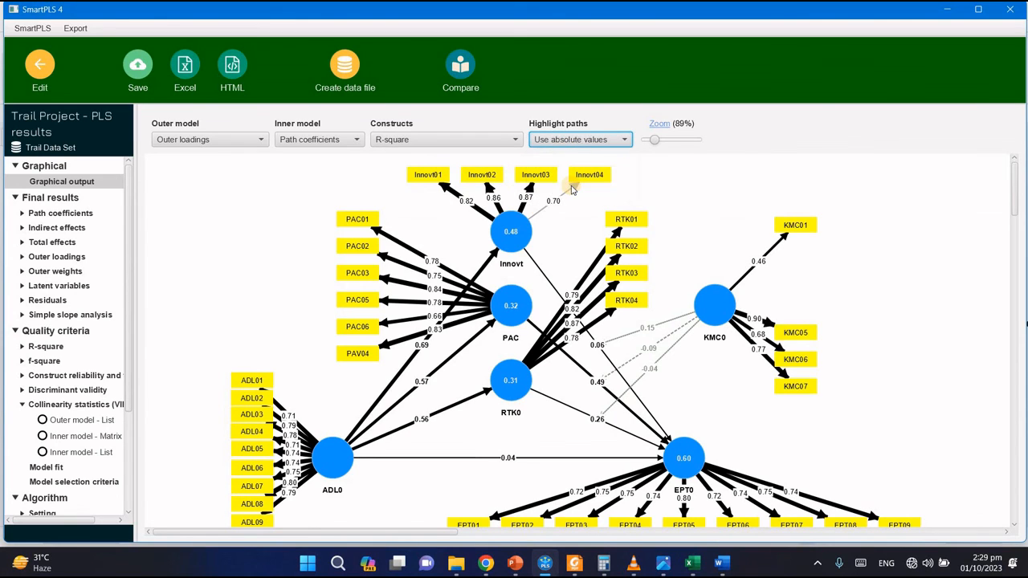
left_click(582, 139)
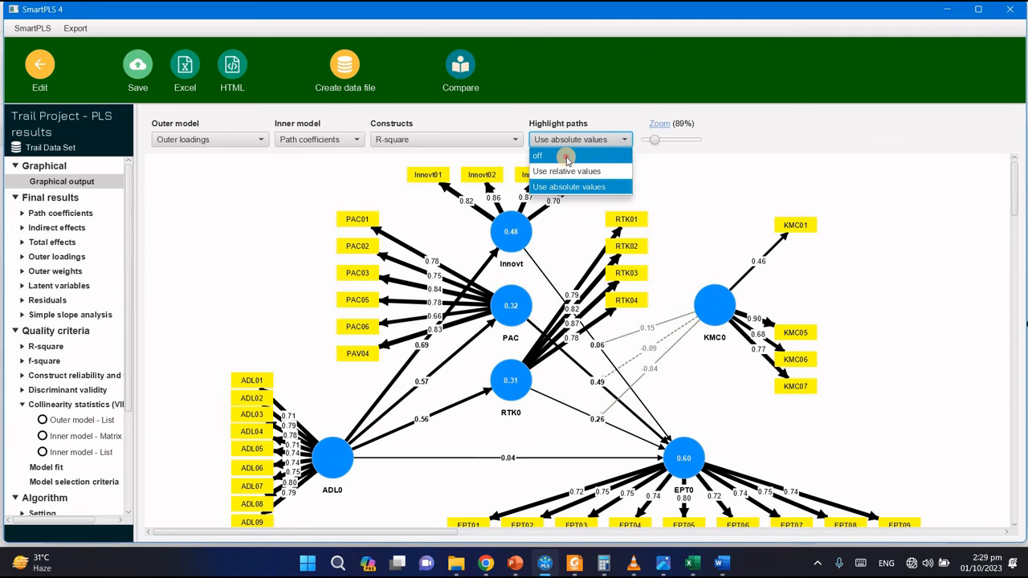
left_click(566, 157)
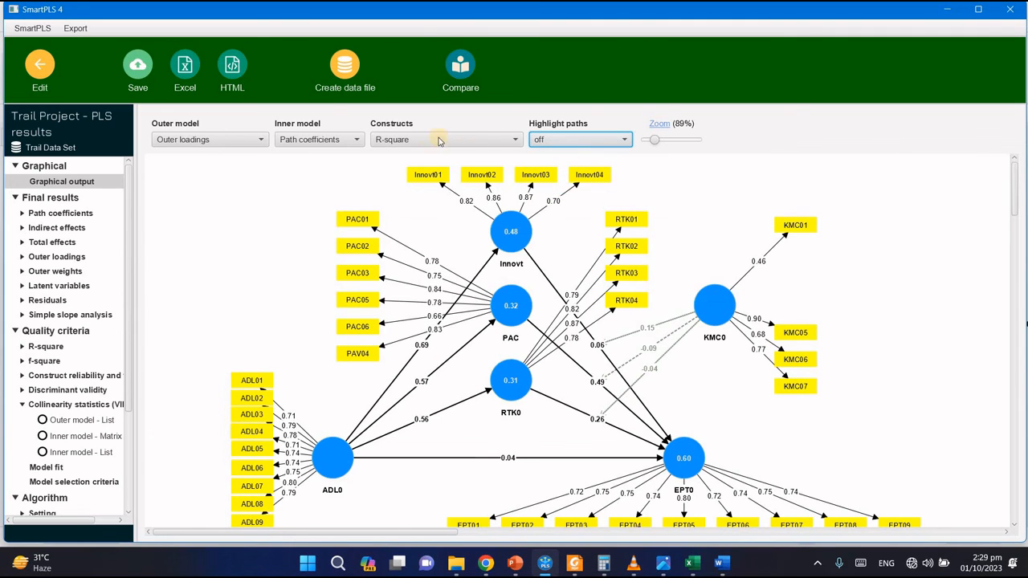
Show correlations instead of path coefficients on the inner model paths
left_click(310, 143)
left_click(300, 172)
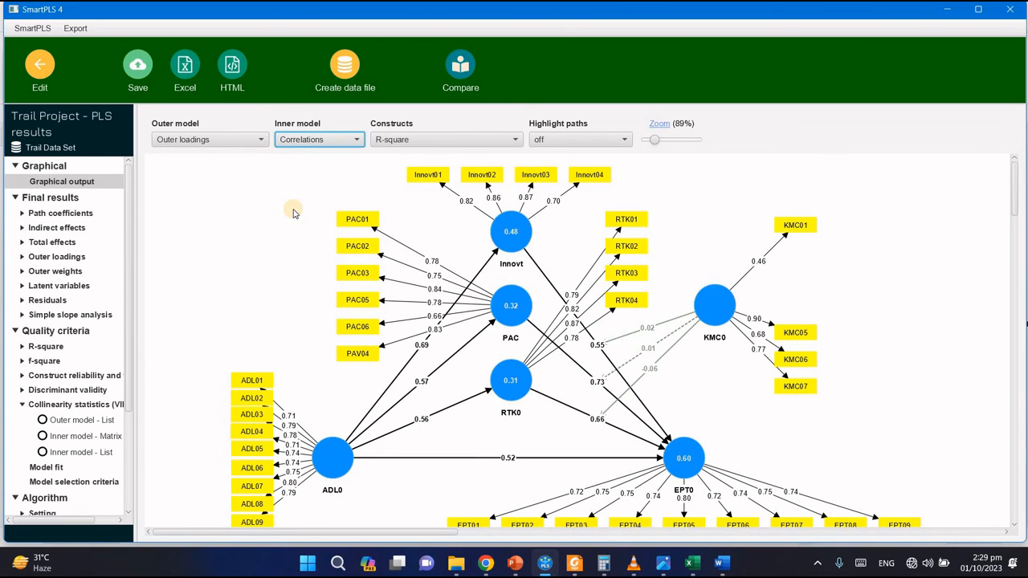